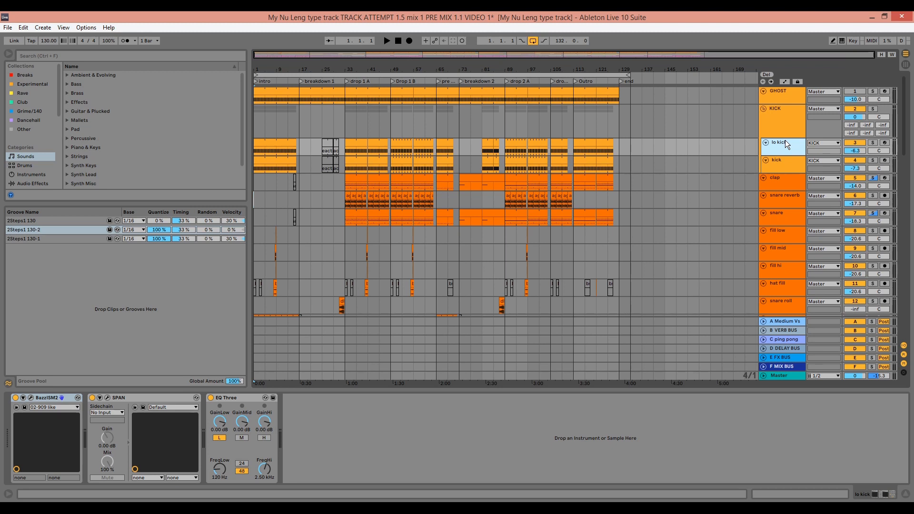
# Check the lo kick's BazzISM2 synth settings, and audition the track soloed from the start of drop 1 A
pyautogui.click(31, 397)
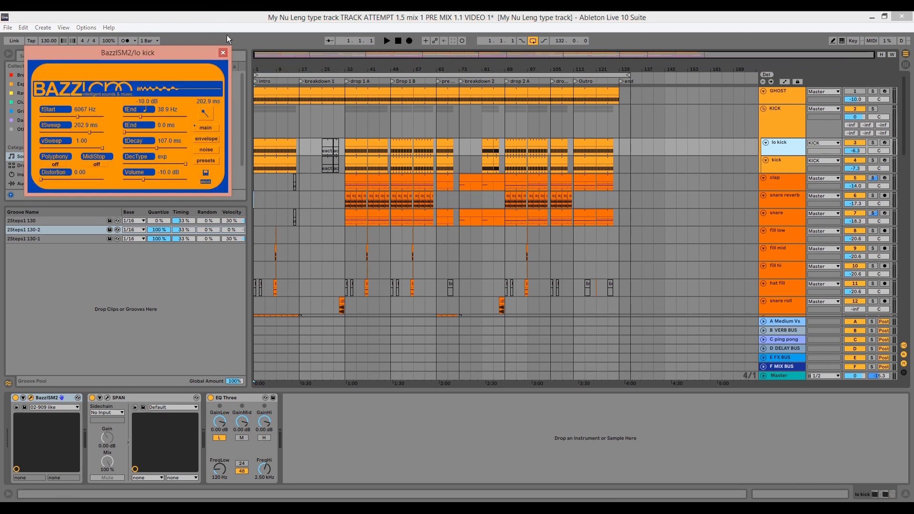
pyautogui.click(223, 52)
pyautogui.click(361, 142)
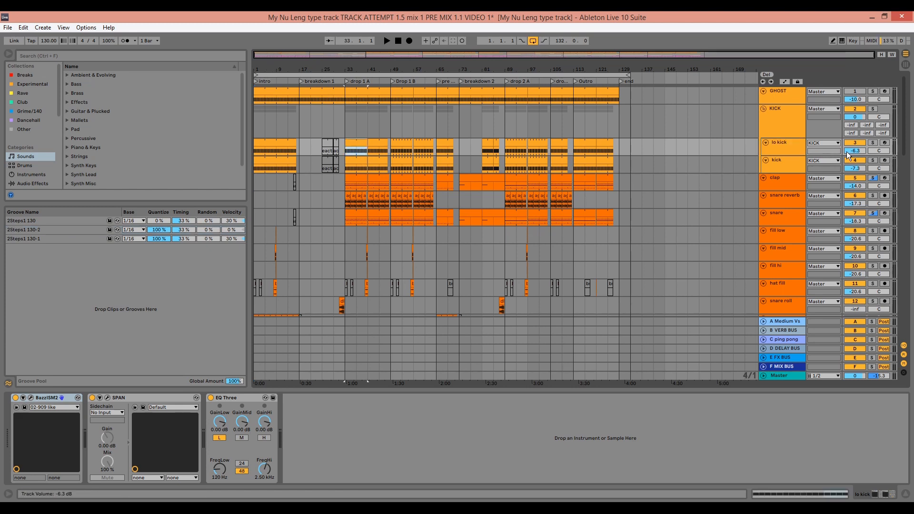
pyautogui.click(873, 143)
pyautogui.press('space')
pyautogui.press('space')
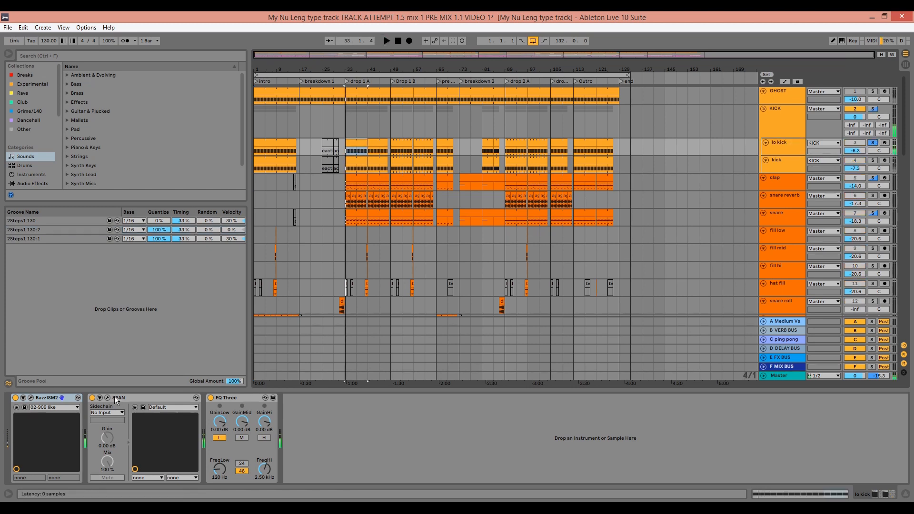
# Open the SPAN analyzer on the lo kick and narrow its spectrum range to the low frequencies, up to about 450 Hz
pyautogui.click(108, 398)
pyautogui.press('space')
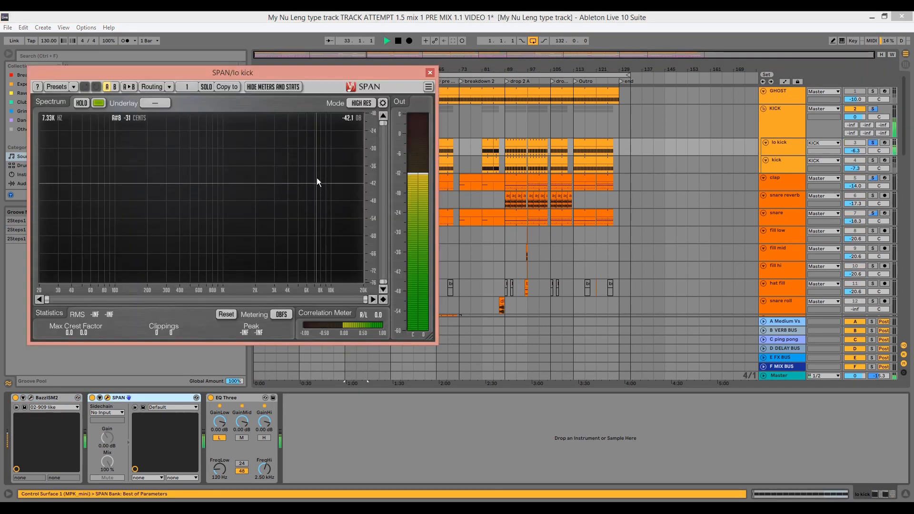
pyautogui.moveTo(366, 299); pyautogui.dragTo(188, 299)
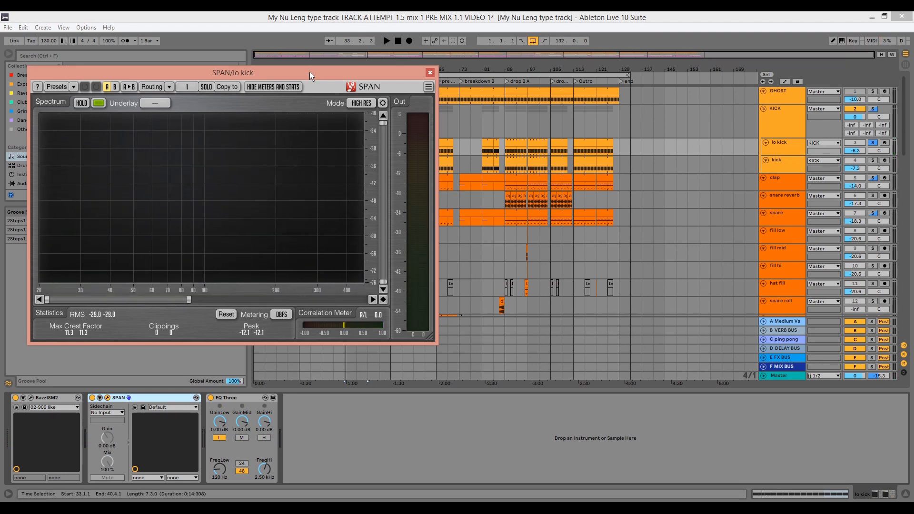
pyautogui.moveTo(308, 70); pyautogui.dragTo(539, 183)
# Play the lo kick from bar 33 with SPAN's spectrum Hold enabled and check its low-end peak frequency
pyautogui.click(345, 121)
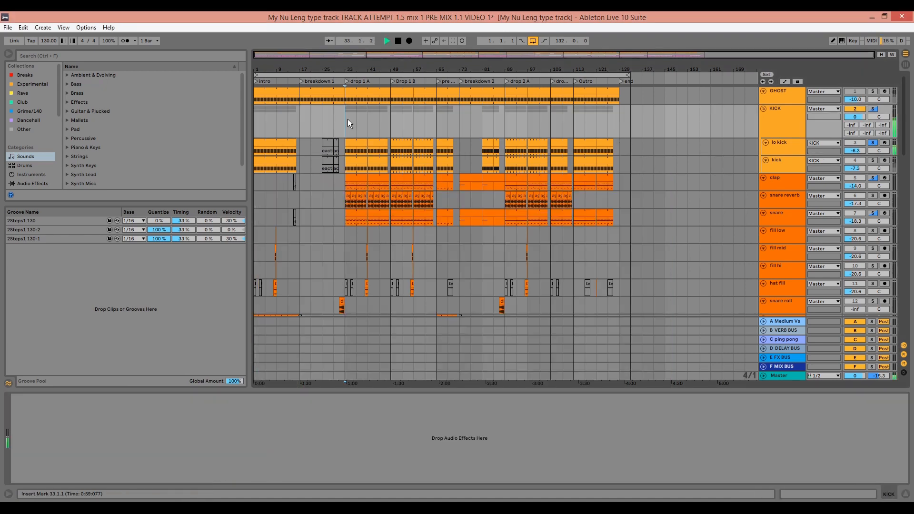
pyautogui.press('space')
pyautogui.click(789, 145)
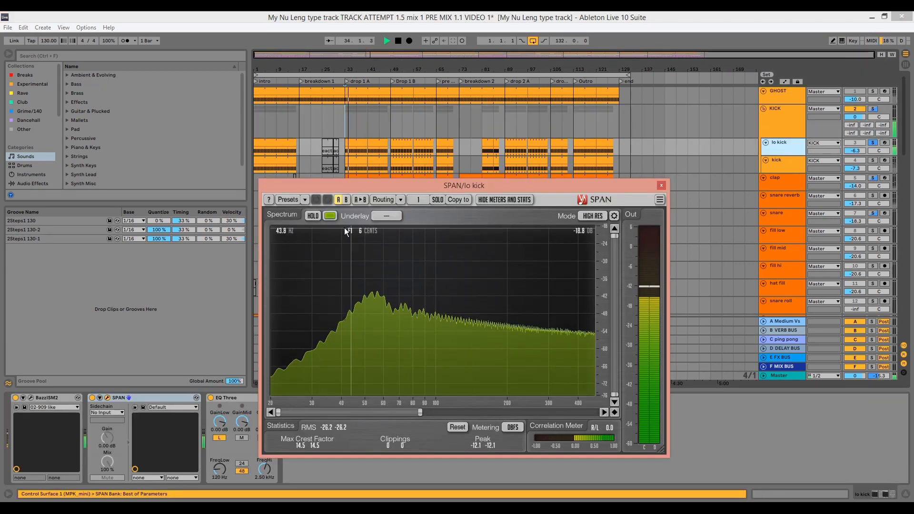
pyautogui.click(313, 216)
pyautogui.press('space')
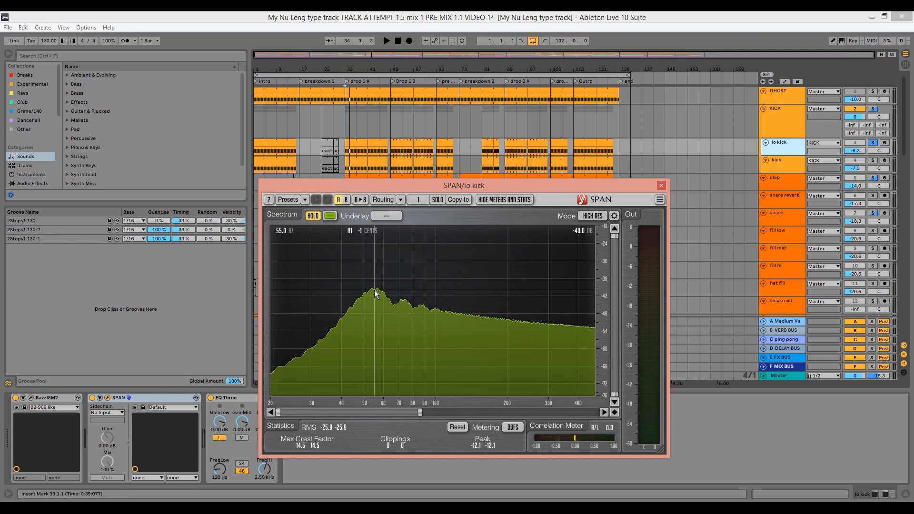
pyautogui.click(661, 185)
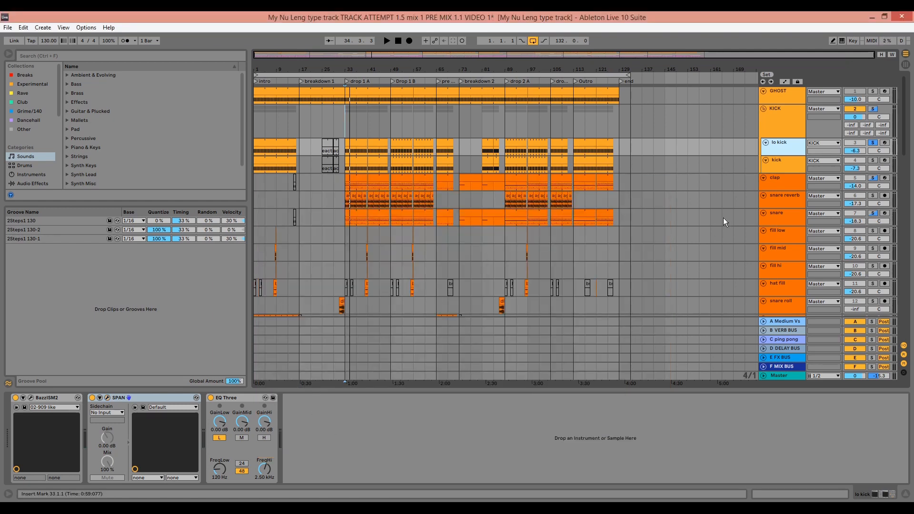
# Turn off the lo kick's solo and show the filter and envelope controls of the kick track's sampler
pyautogui.click(779, 168)
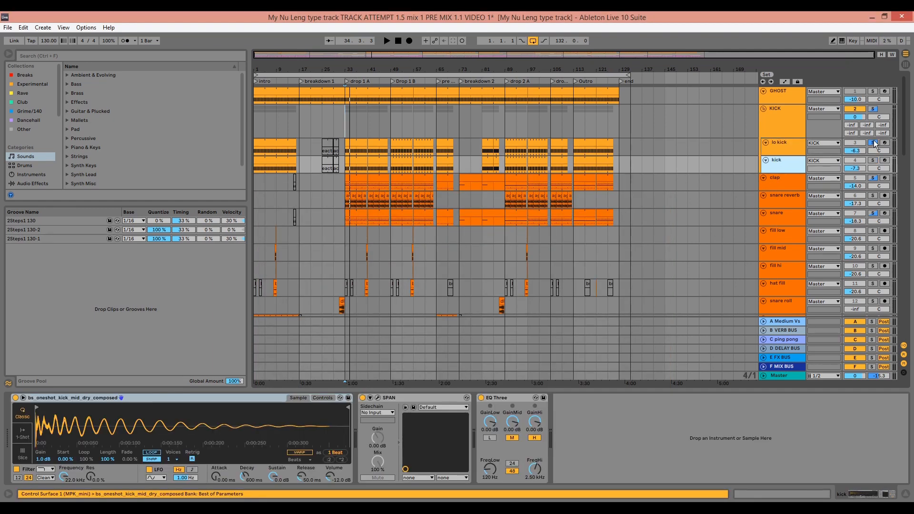
pyautogui.click(771, 165)
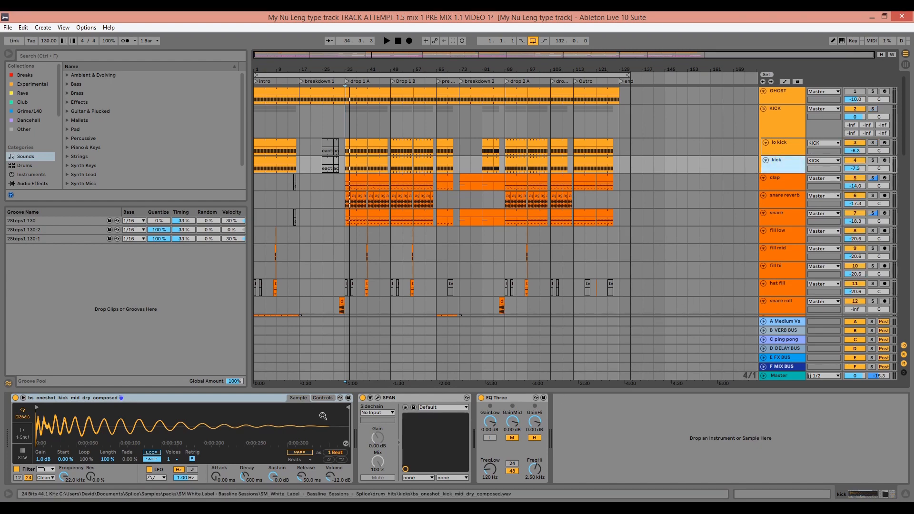
pyautogui.click(324, 399)
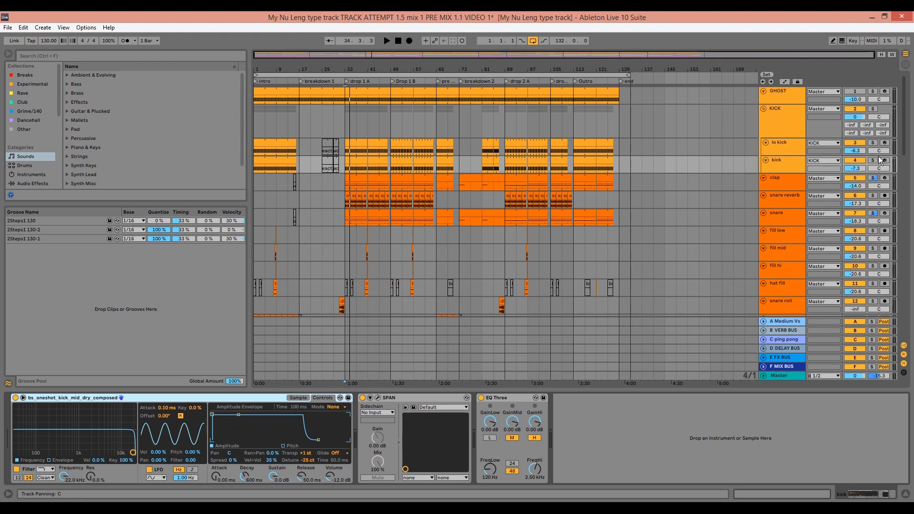
# Solo the snare reverb track and briefly audition its first loop clip in drop 1 A
pyautogui.click(875, 194)
pyautogui.click(348, 202)
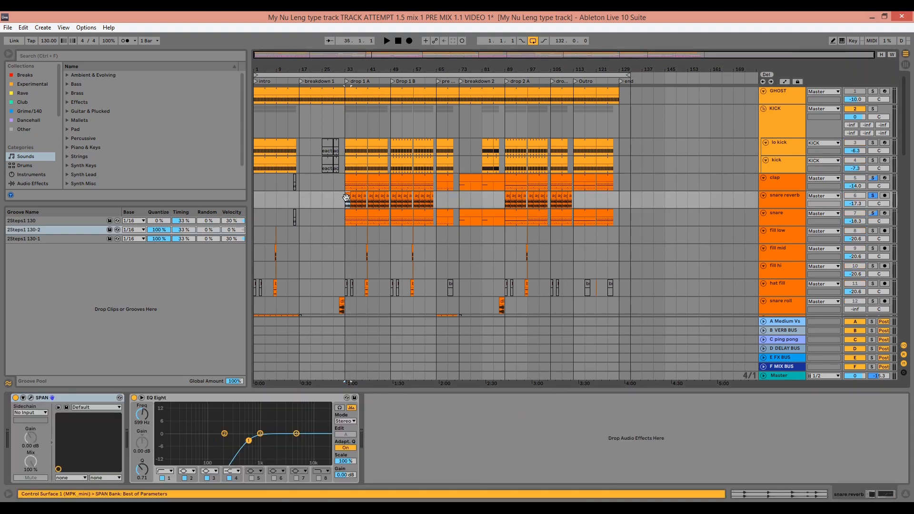
pyautogui.press('space')
pyautogui.press('space')
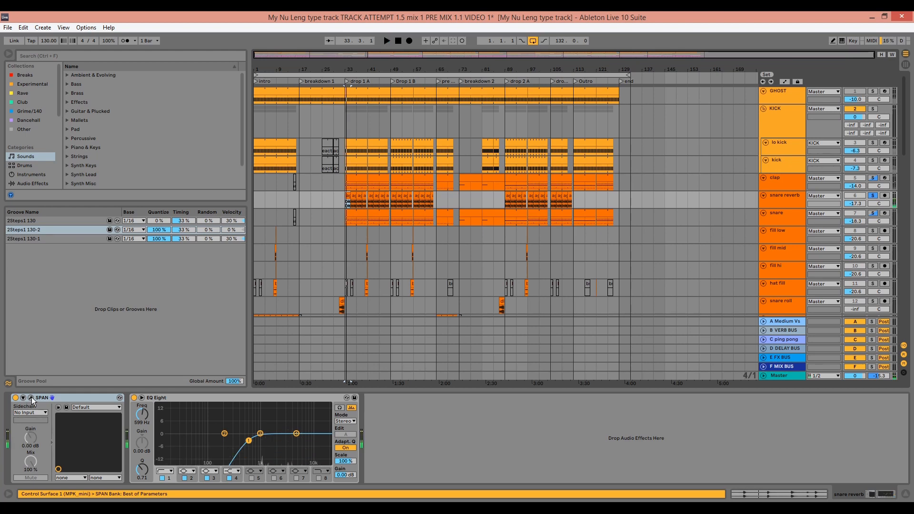
# Open SPAN on the snare reverb track, play the loop from drop 1 A and set the analyzer mode to High Res
pyautogui.click(31, 398)
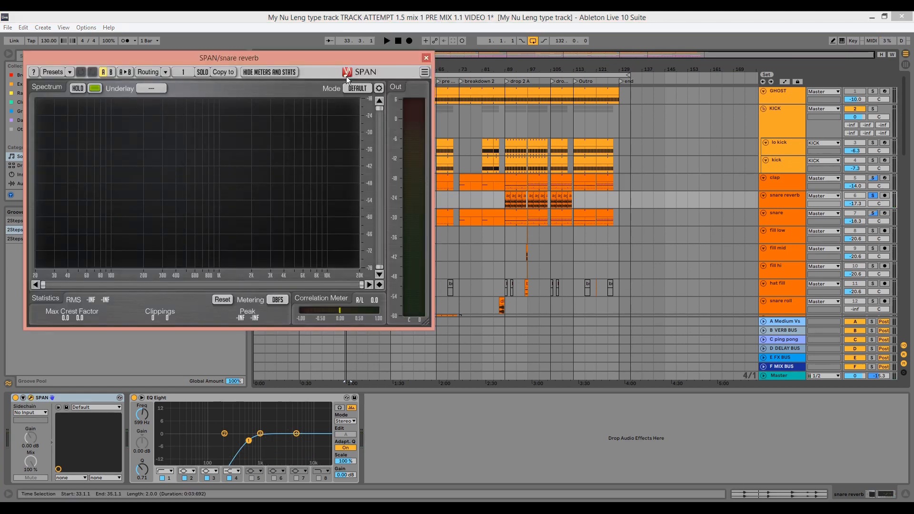
pyautogui.moveTo(347, 57); pyautogui.dragTo(764, 168)
pyautogui.click(347, 202)
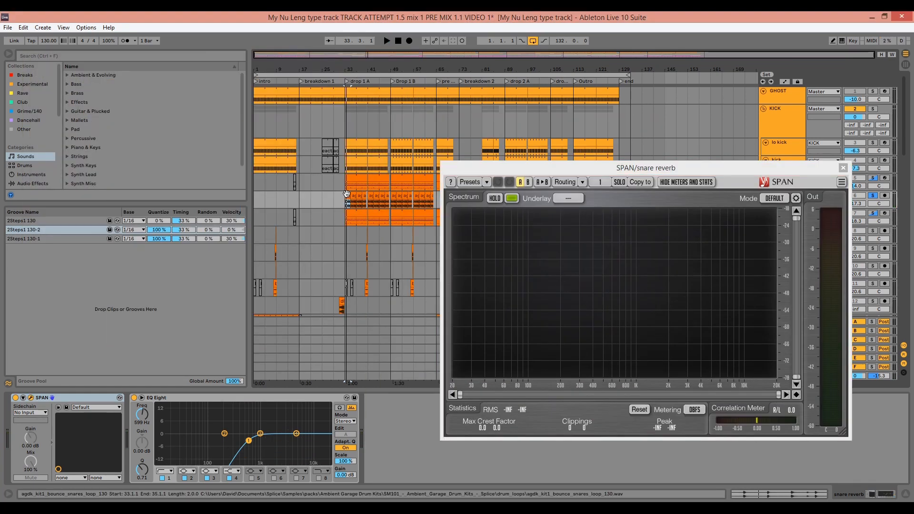
pyautogui.press('space')
pyautogui.click(775, 198)
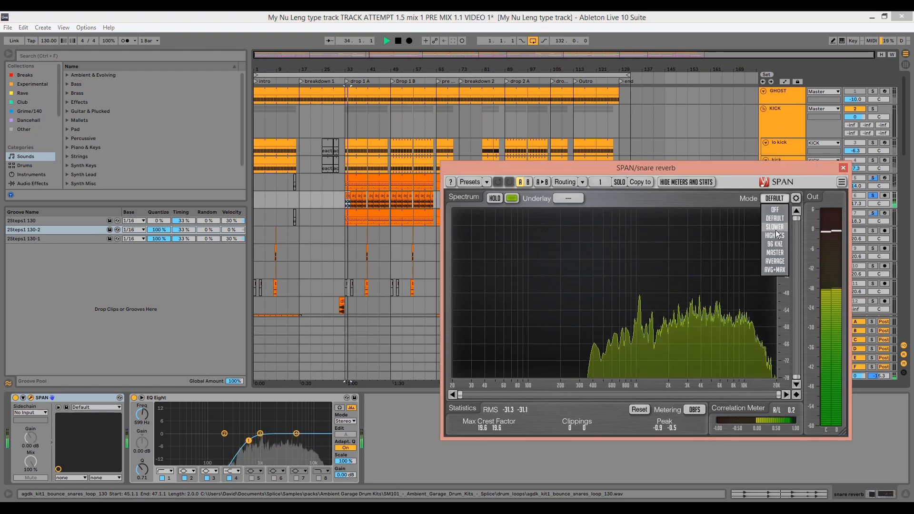
pyautogui.click(775, 227)
pyautogui.click(776, 199)
pyautogui.click(778, 237)
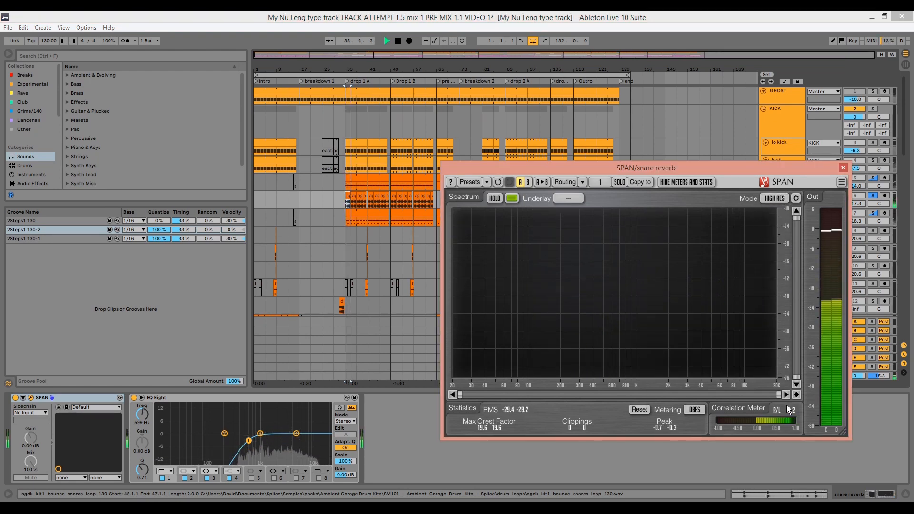
# Narrow the snare reverb's SPAN range to the mids around 1 kHz, enable Hold and check the main peak's frequency and note
pyautogui.moveTo(779, 396); pyautogui.dragTo(671, 396)
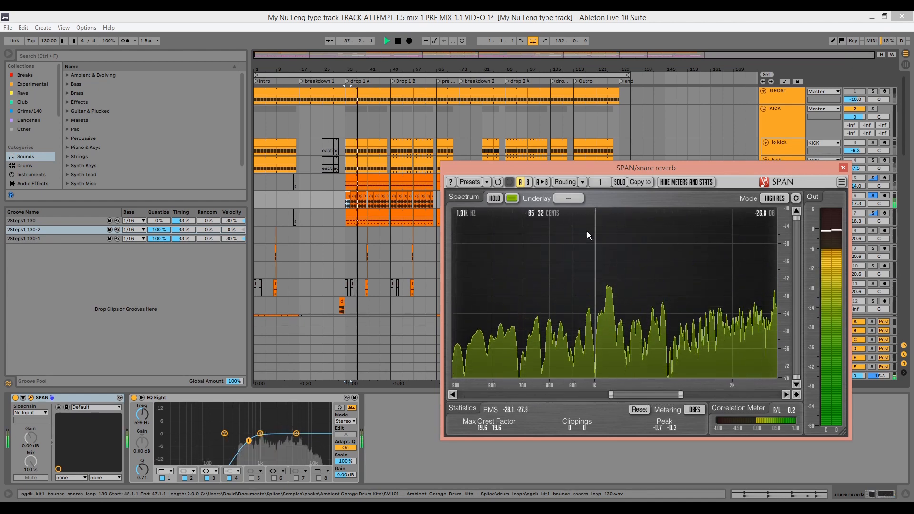
pyautogui.click(498, 199)
pyautogui.press('space')
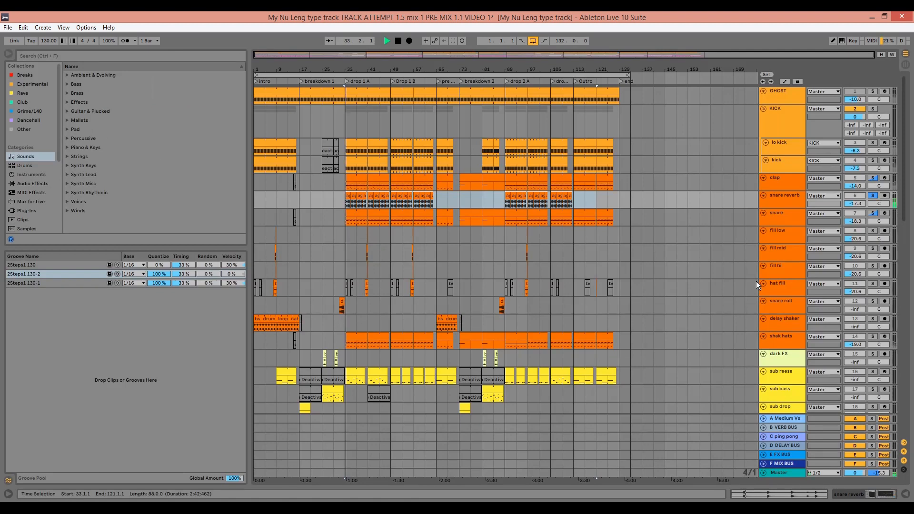
pyautogui.doubleClick(785, 205)
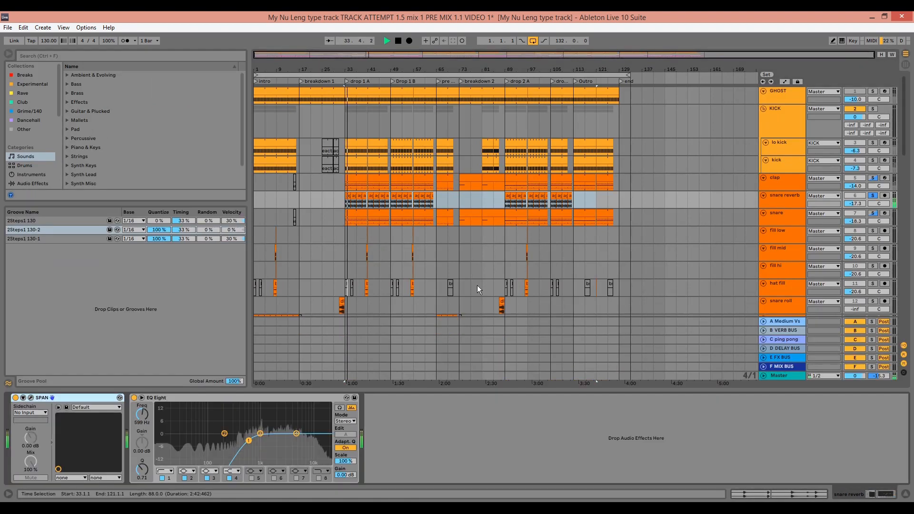
pyautogui.click(31, 398)
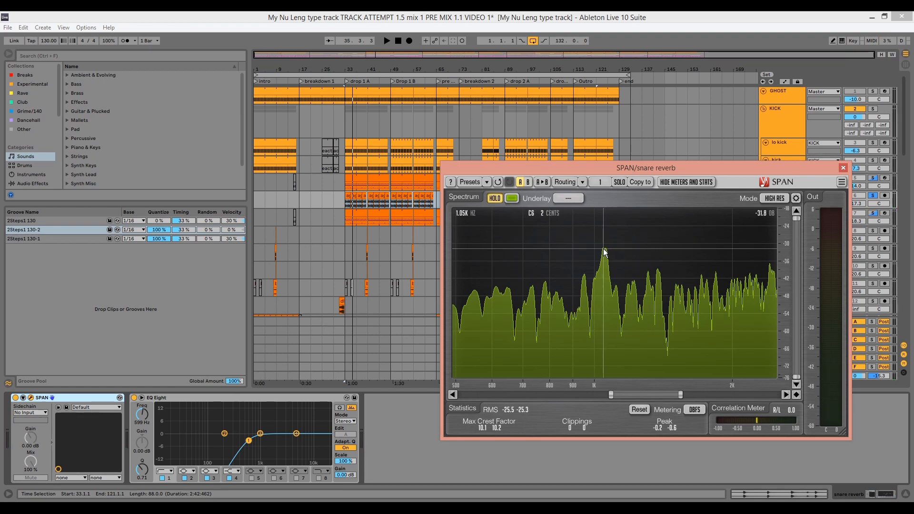
pyautogui.click(843, 167)
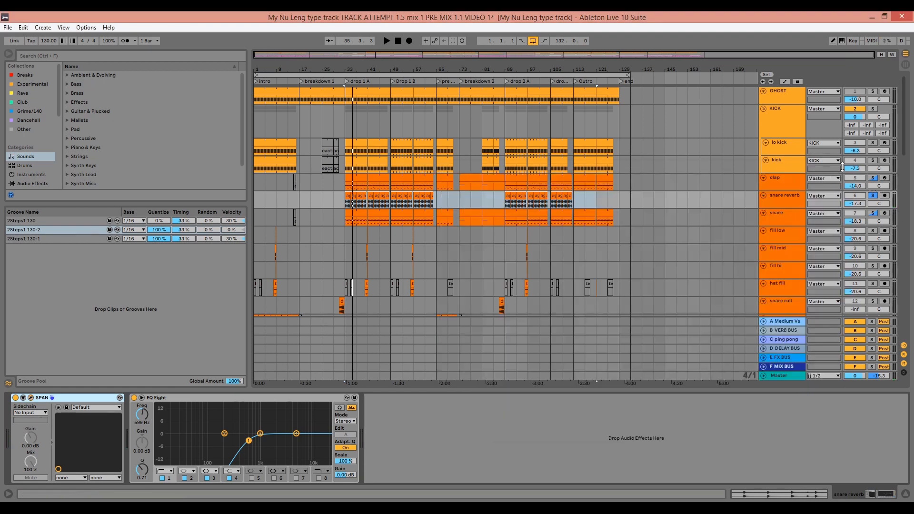
# Solo the clap track and audition it from the start of drop 1 A
pyautogui.click(344, 198)
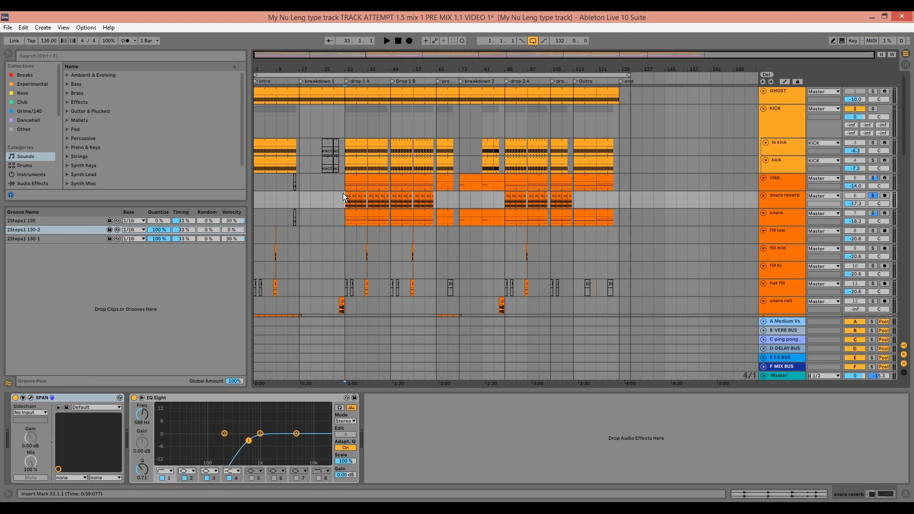
pyautogui.click(877, 178)
pyautogui.press('space')
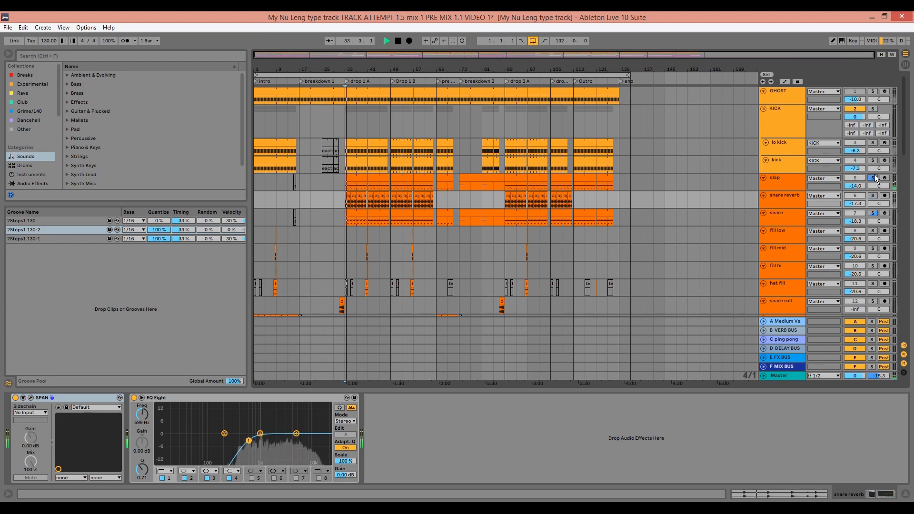
pyautogui.press('space')
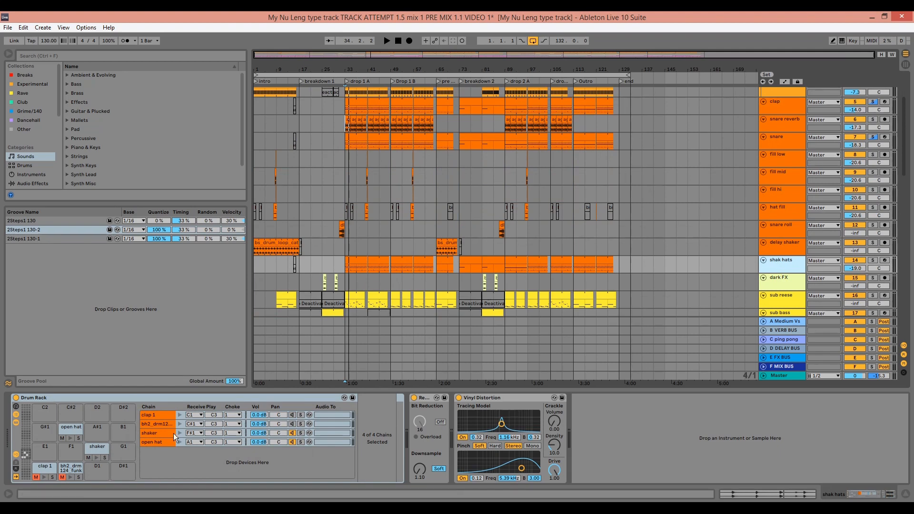
# Show the shaker chain's sample in the shak hats drum rack and audition the soloed track from drop 1 A
pyautogui.click(159, 433)
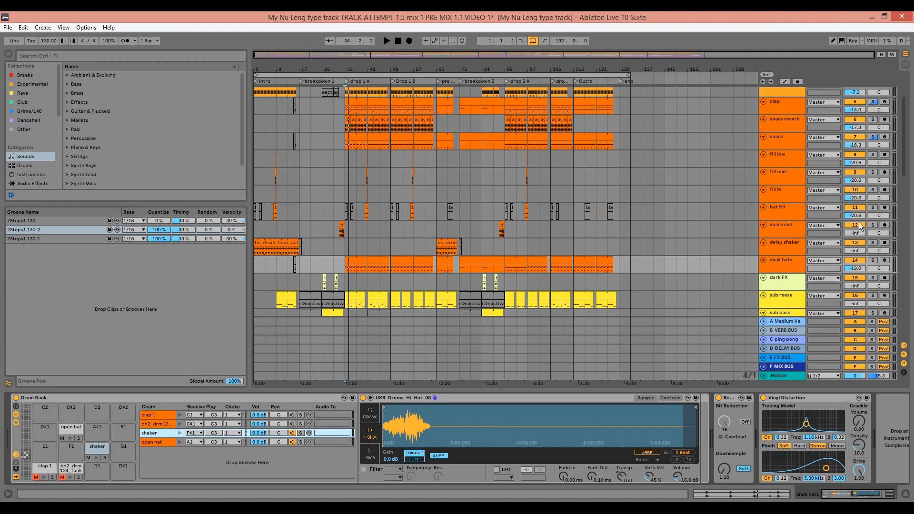
pyautogui.click(872, 260)
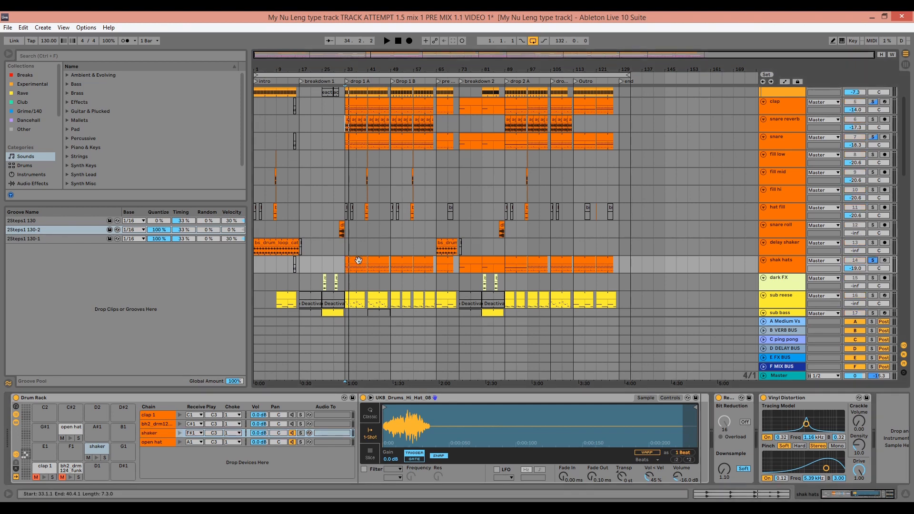
pyautogui.click(359, 261)
pyautogui.press('space')
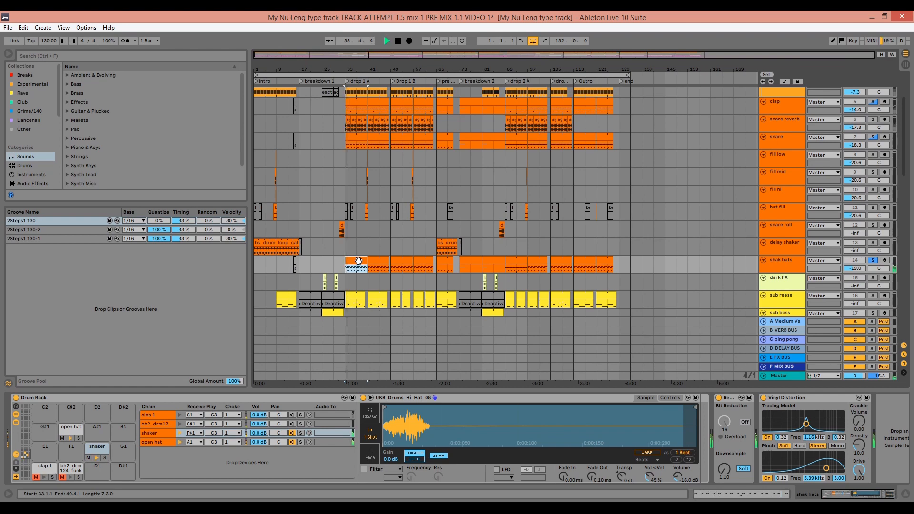
pyautogui.press('space')
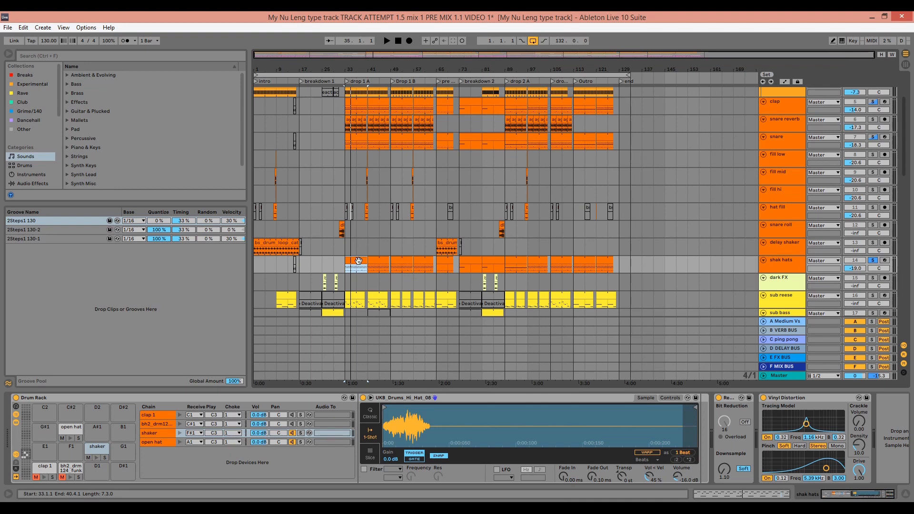
# Review the devices on the delay shaker, clap and snare reverb tracks, and look over the bass and organ lead tracks
pyautogui.click(785, 243)
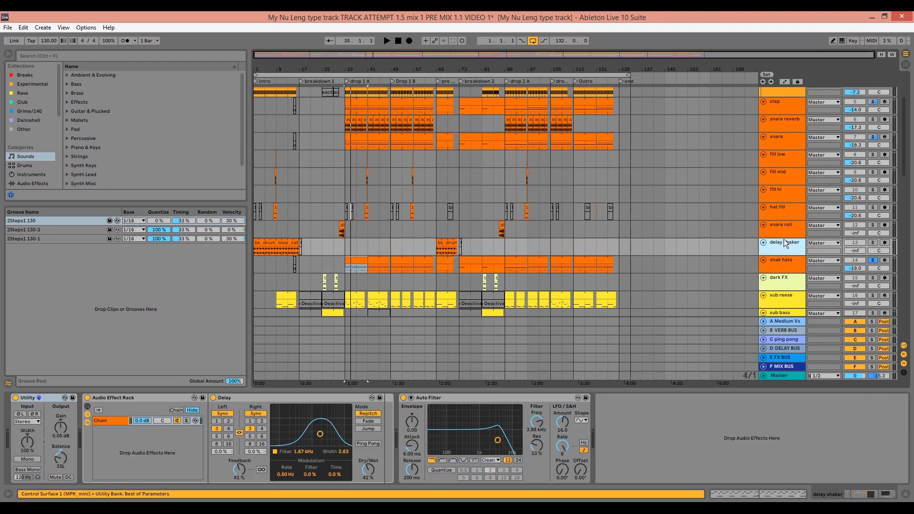
pyautogui.click(787, 107)
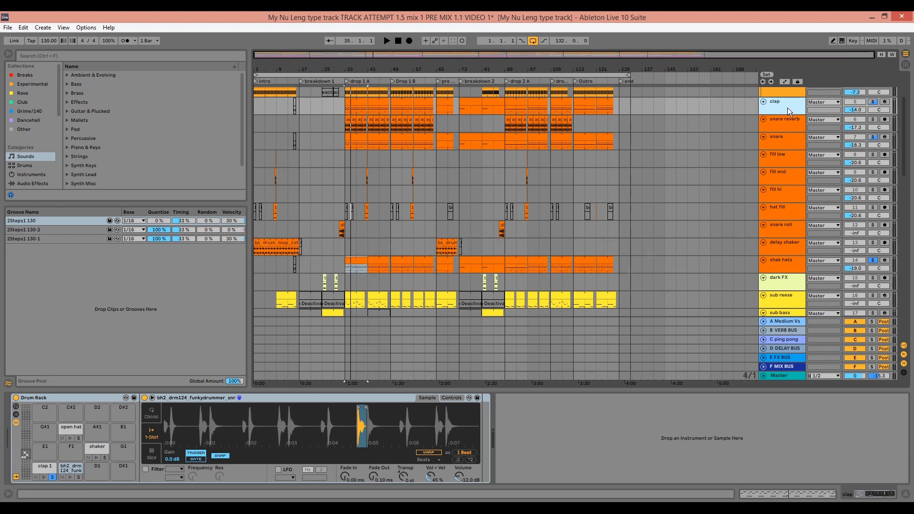
pyautogui.click(787, 123)
pyautogui.scroll(-2, 669, 193)
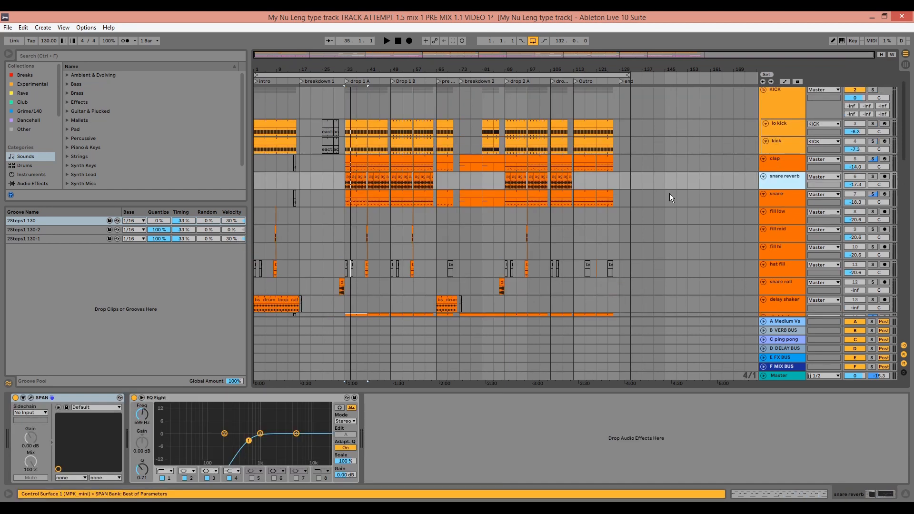
pyautogui.scroll(-3, 669, 196)
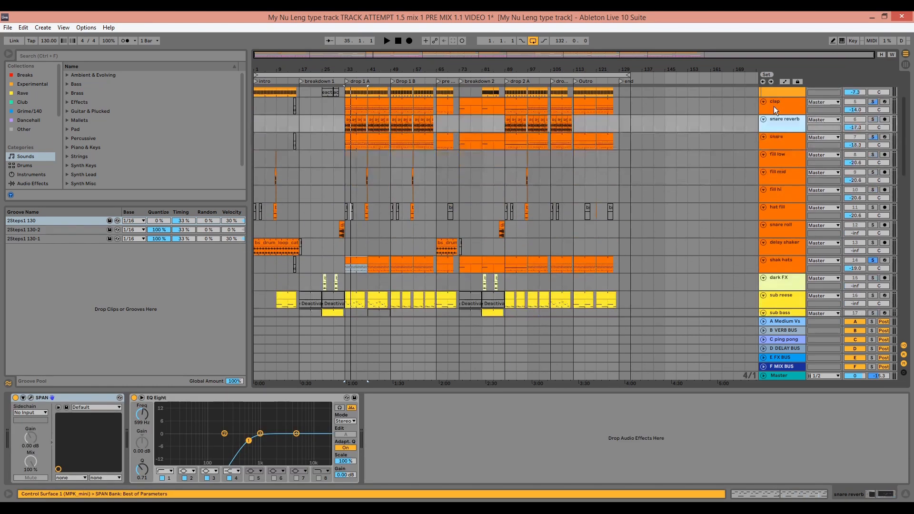
pyautogui.scroll(-4, 761, 170)
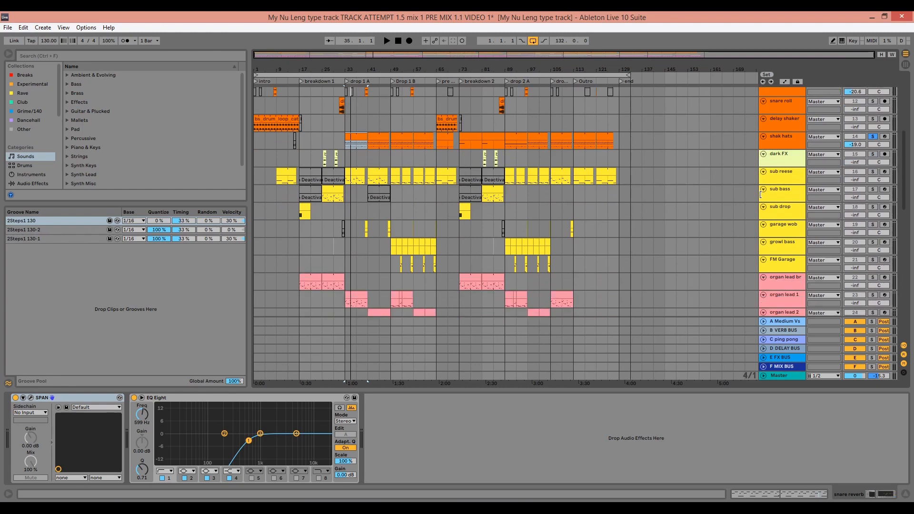
# Look over the bass, lead and drum tracks and the ref track at the end of the arrangement
pyautogui.scroll(-3, 761, 194)
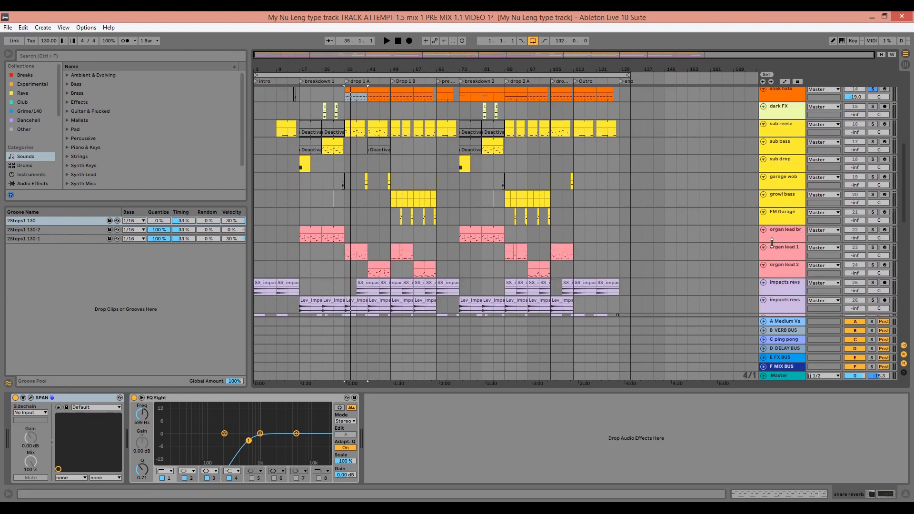
pyautogui.scroll(10, 772, 242)
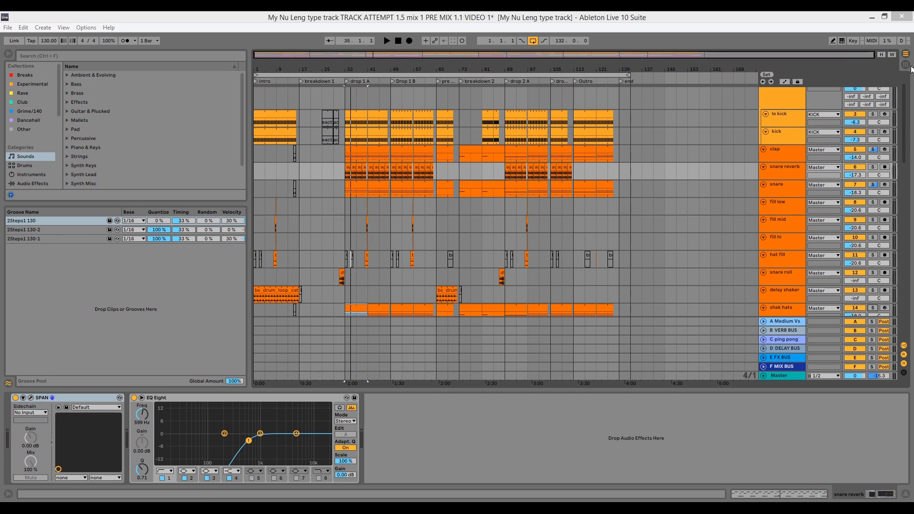
pyautogui.moveTo(904, 106); pyautogui.dragTo(897, 321)
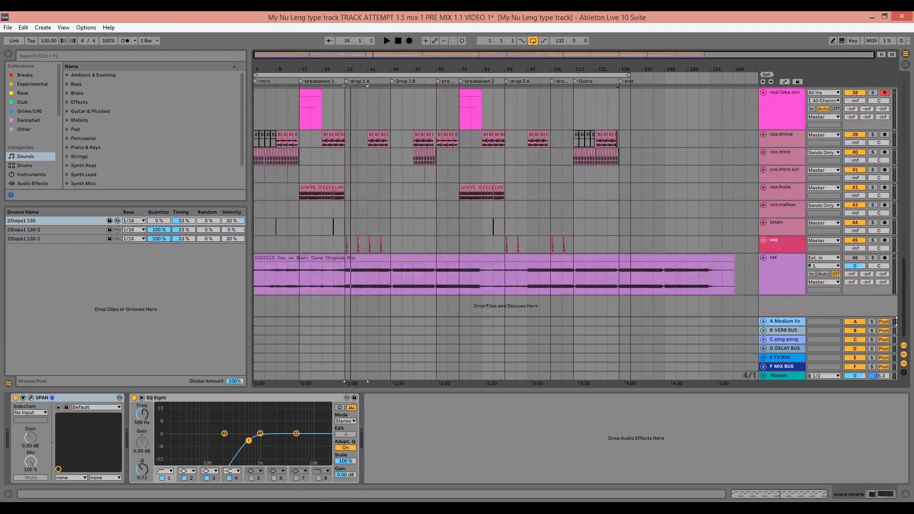
pyautogui.click(792, 281)
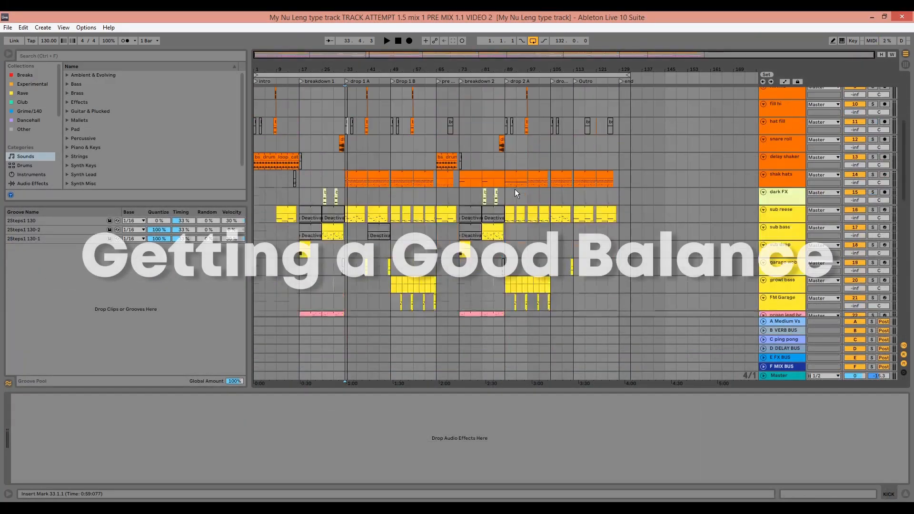
# Raise the KICK group's volume to 1.7 dB in the session mixer while playing from drop 1 A
pyautogui.scroll(-6, 518, 194)
pyautogui.scroll(12, 518, 193)
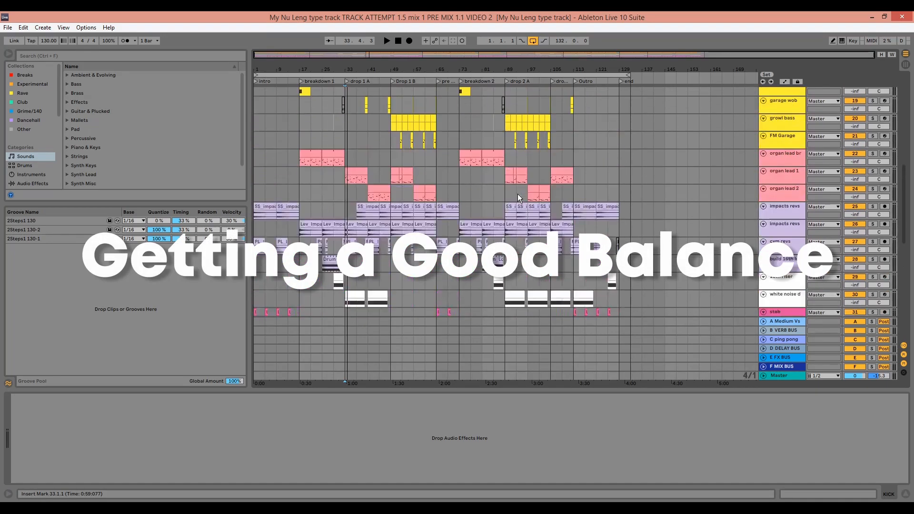
pyautogui.scroll(5, 518, 194)
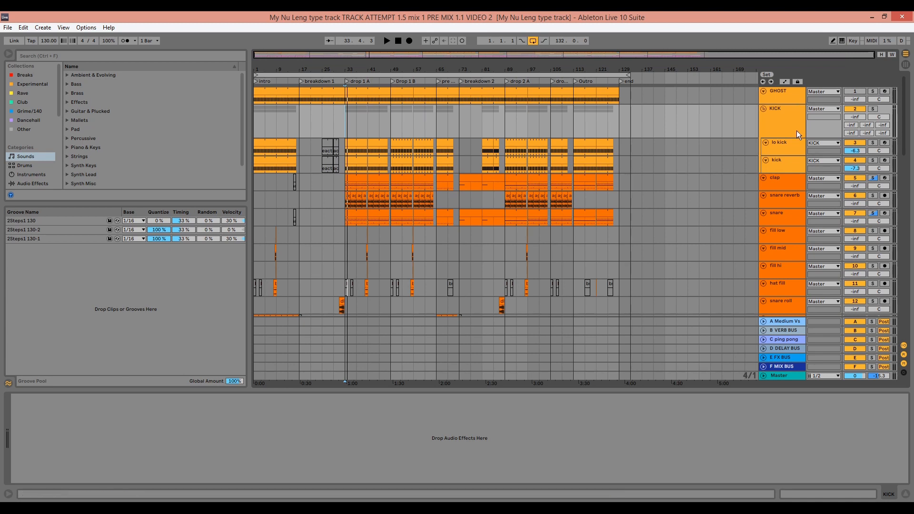
pyautogui.click(772, 122)
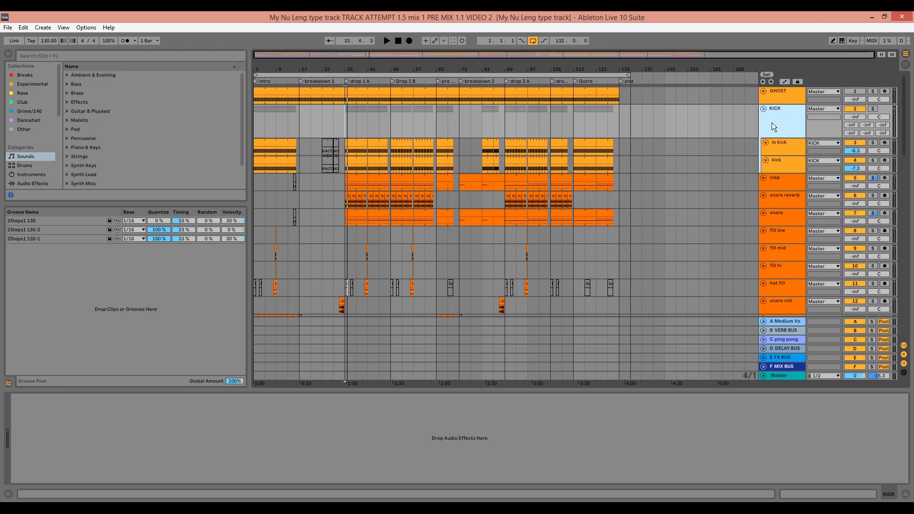
pyautogui.press('Tab')
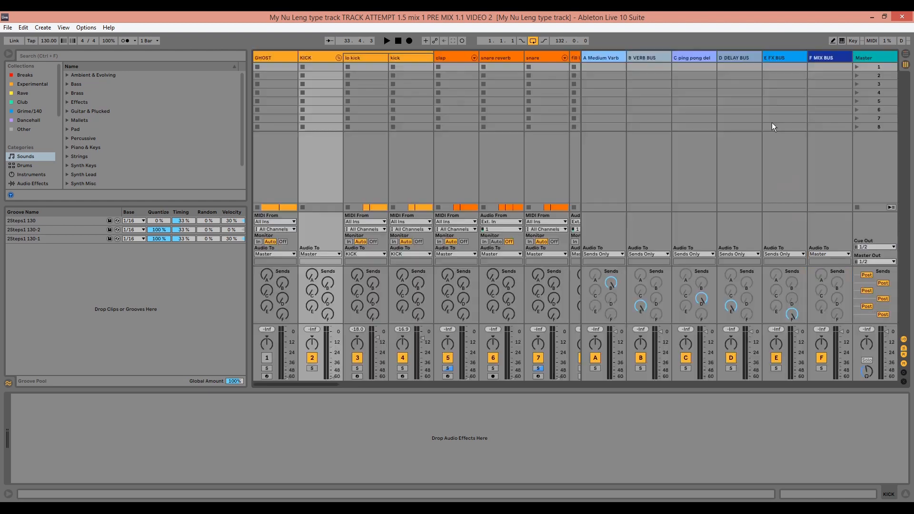
pyautogui.press('space')
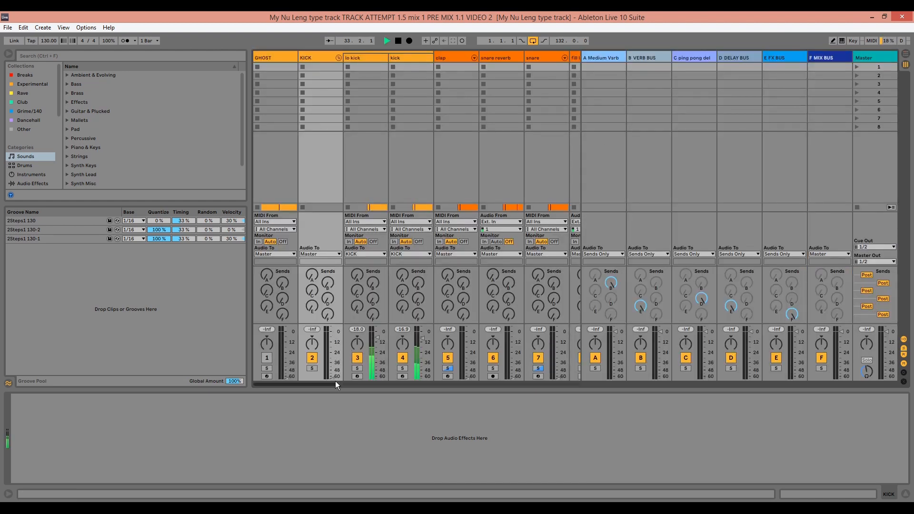
pyautogui.moveTo(333, 375); pyautogui.dragTo(332, 330)
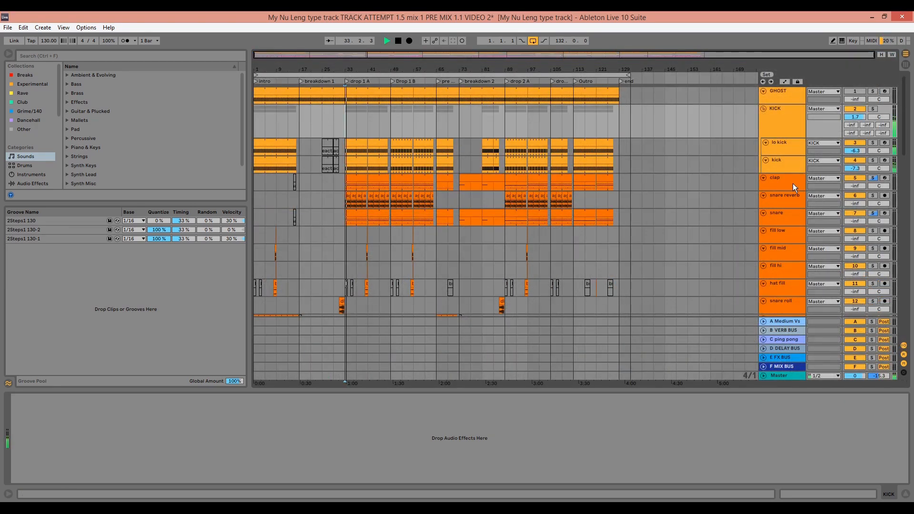
# Bring the clap track's volume up to -21.0 dB under the playing kick
pyautogui.click(793, 183)
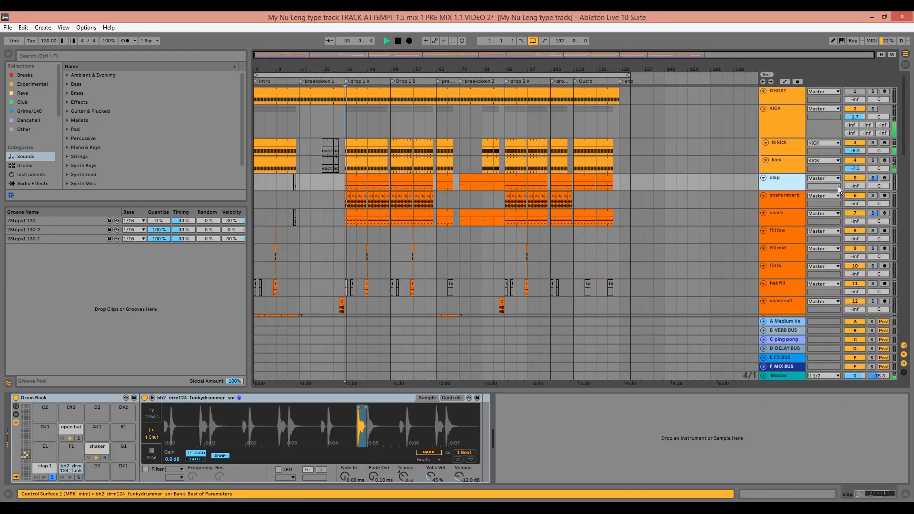
pyautogui.moveTo(856, 187); pyautogui.dragTo(856, 177)
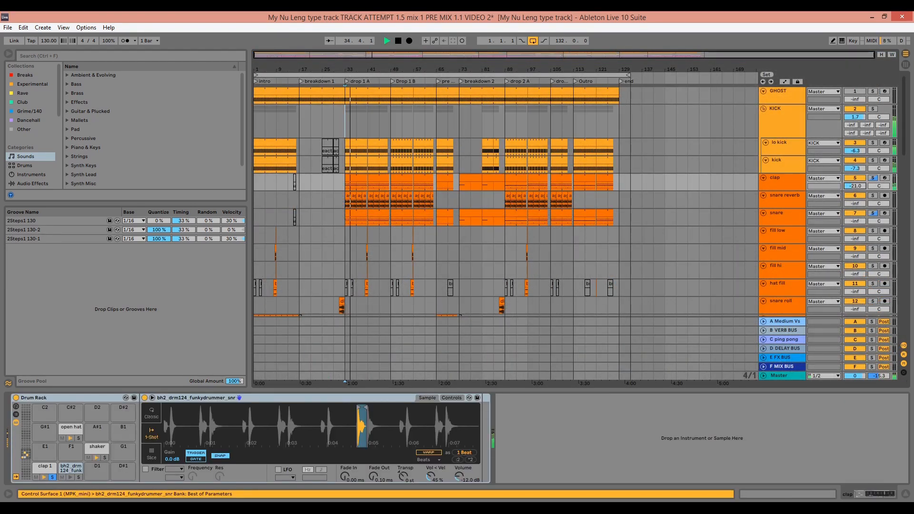
# Compare the kick and clap balance with the reference by soloing and unsoloing the ref track from drop 1 A
pyautogui.scroll(-15, 899, 309)
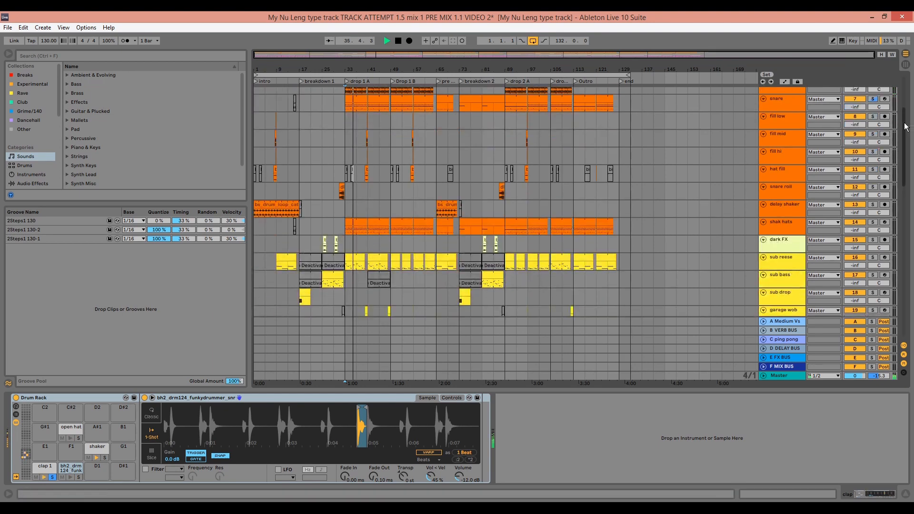
pyautogui.scroll(-1, 899, 310)
pyautogui.press('space')
pyautogui.click(873, 258)
pyautogui.press('space')
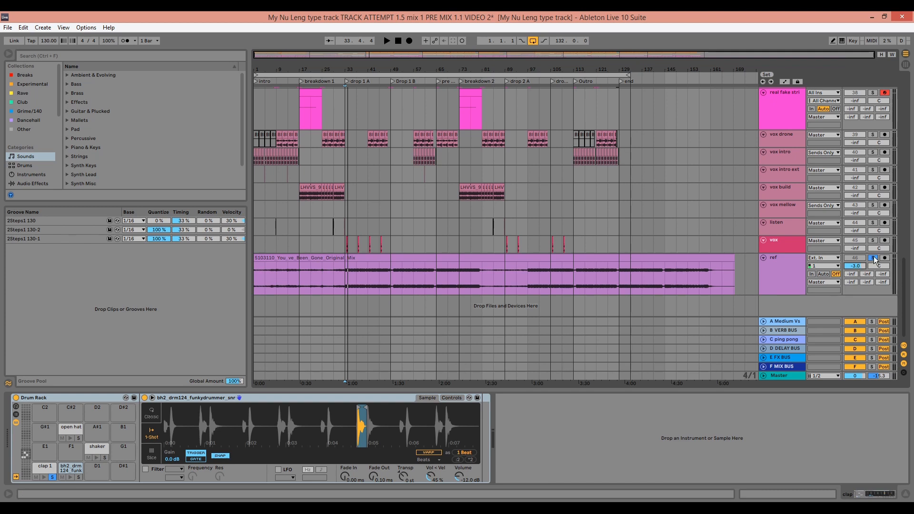
pyautogui.press('space')
pyautogui.click(873, 259)
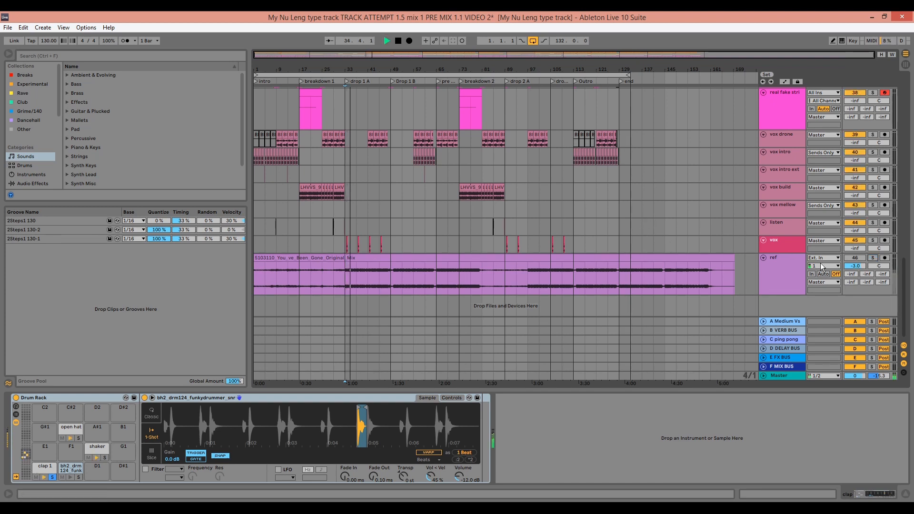
pyautogui.click(873, 258)
pyautogui.click(873, 258)
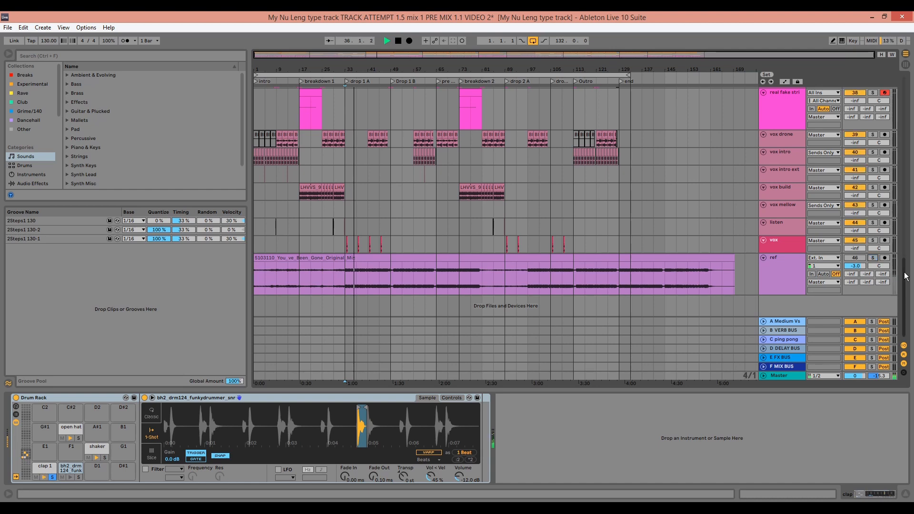
# Raise the clap track's volume to -18.7 dB and bring the shak hats track in at -20.3 dB
pyautogui.scroll(15, 880, 143)
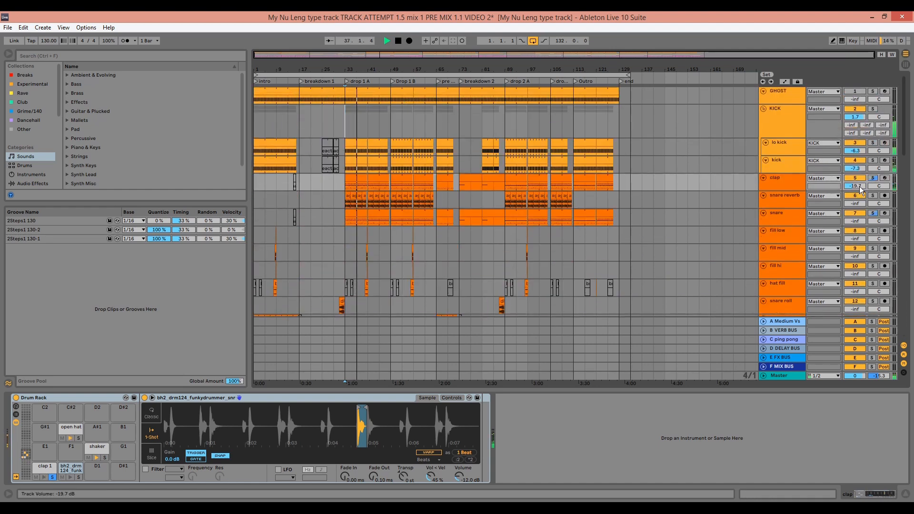
pyautogui.scroll(-5, 862, 196)
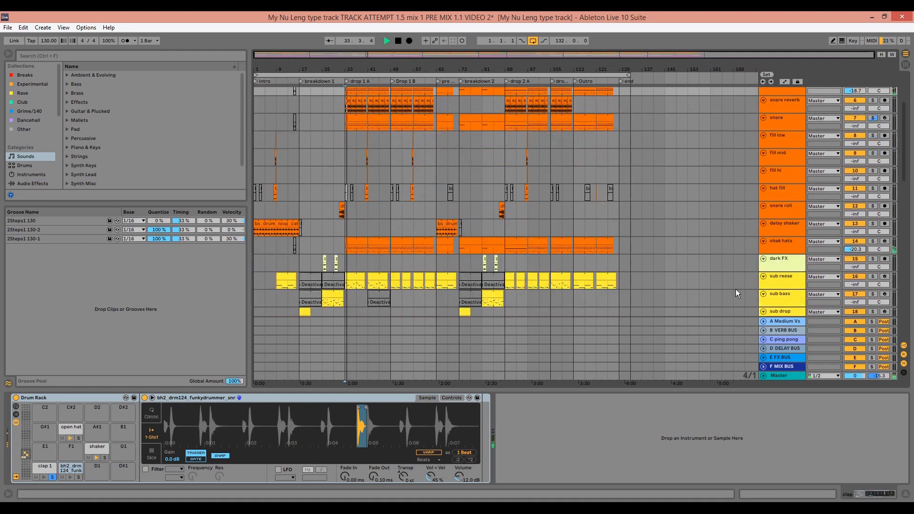
# Check the clap and hats levels against the ref track by soloing it briefly during playback
pyautogui.scroll(-3, 862, 253)
pyautogui.moveTo(905, 187); pyautogui.dragTo(903, 331)
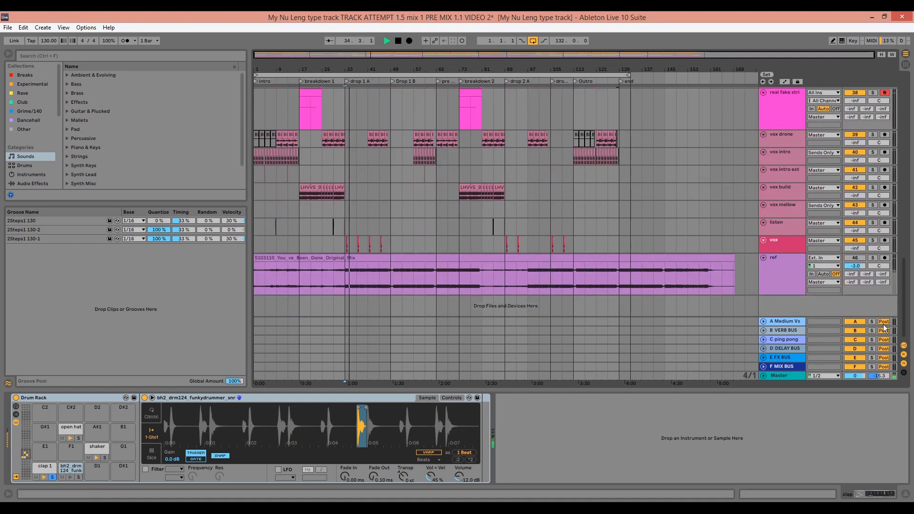
pyautogui.click(875, 259)
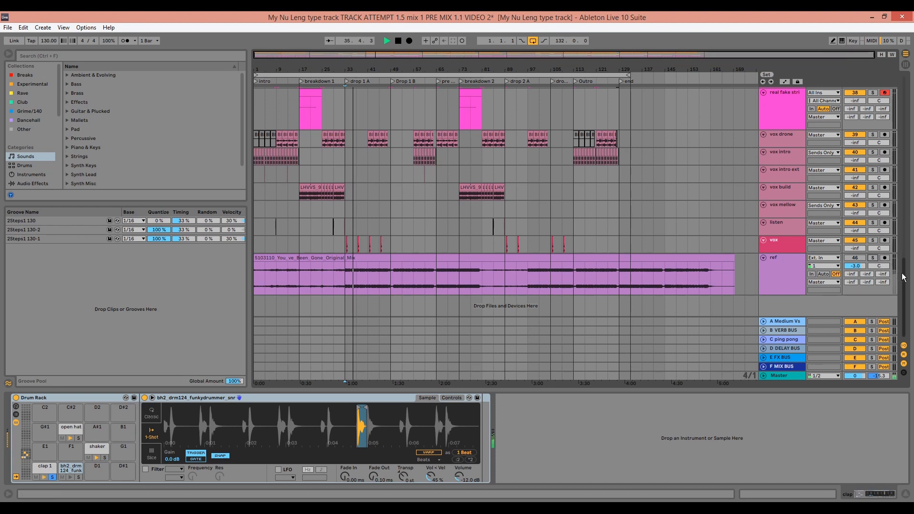
# Set the clap track's volume to -16.7 dB and the shak hats track's volume to -13.6 dB, and stop playback
pyautogui.moveTo(905, 272); pyautogui.dragTo(909, 109)
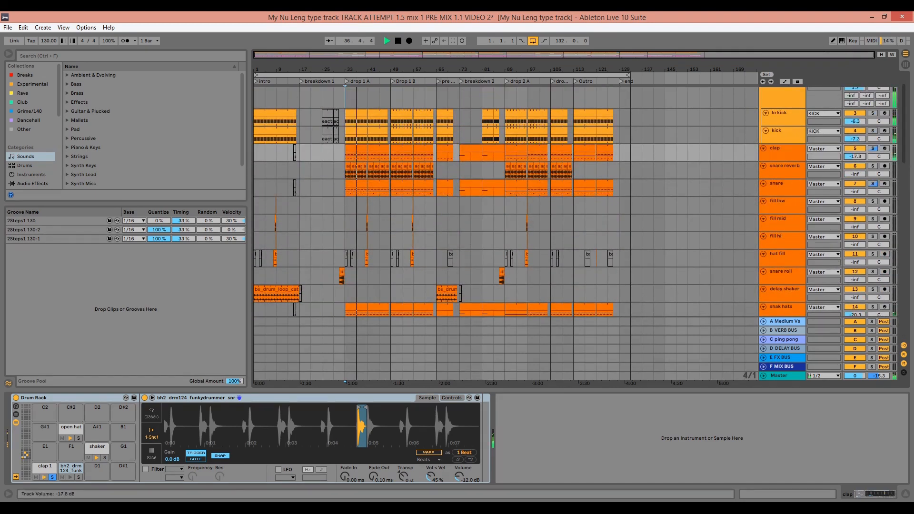
pyautogui.moveTo(864, 157); pyautogui.dragTo(865, 149)
pyautogui.scroll(-2, 850, 210)
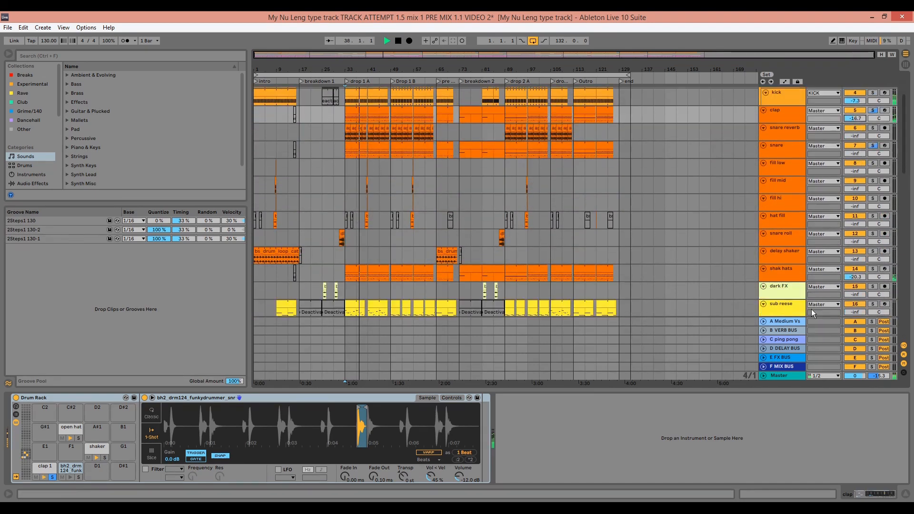
pyautogui.moveTo(862, 277); pyautogui.dragTo(853, 263)
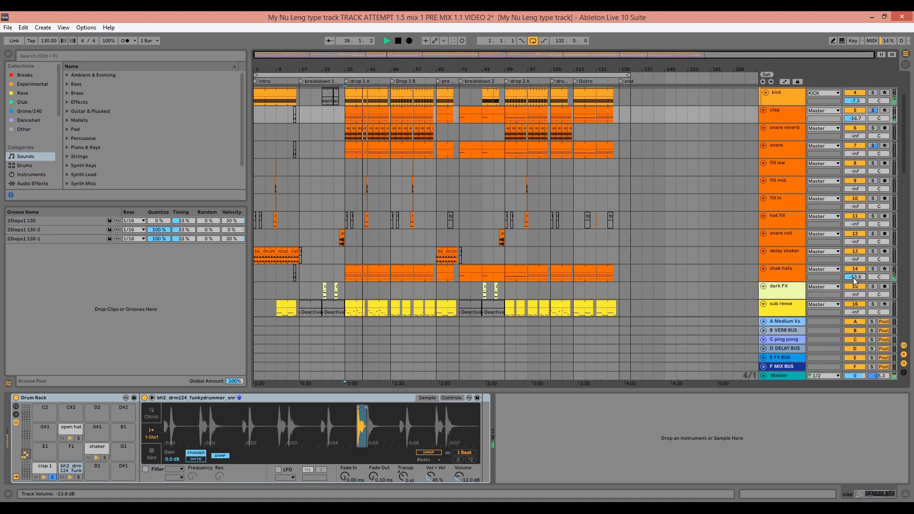
pyautogui.press('space')
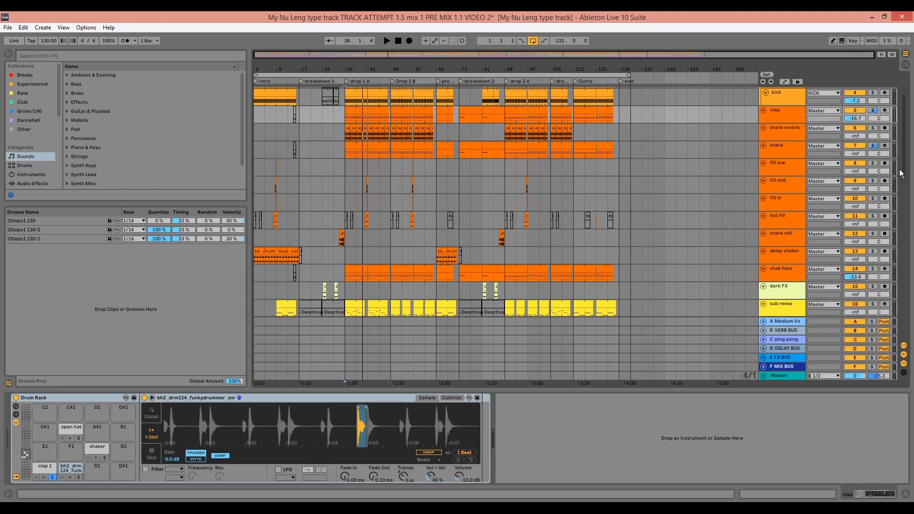
# Solo the ref track, listen to its drums, and unsolo it again
pyautogui.scroll(-3, 907, 221)
pyautogui.scroll(-10, 906, 221)
pyautogui.click(873, 258)
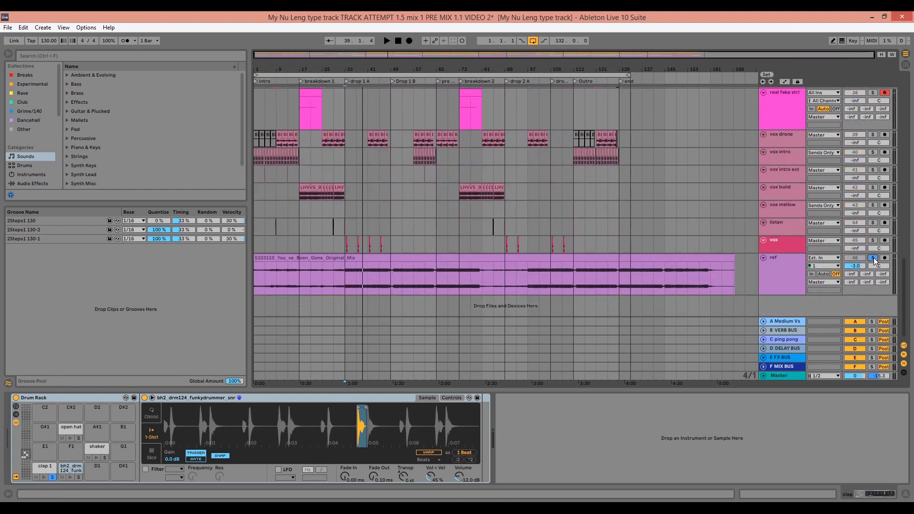
pyautogui.press('space')
pyautogui.press('space')
pyautogui.click(874, 258)
# Audition the drums from drop 1 A and add a Saturator to the end of the shak hats track's device chain
pyautogui.scroll(10, 746, 219)
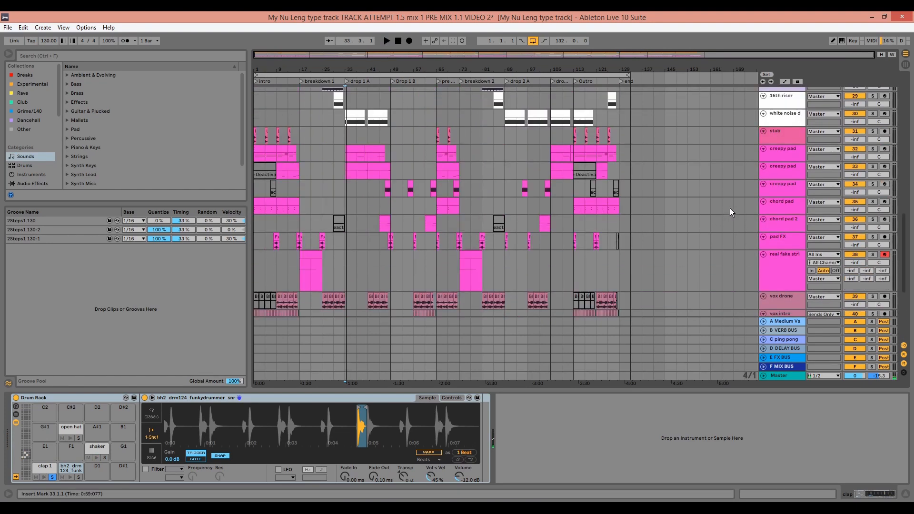
pyautogui.scroll(10, 726, 217)
pyautogui.press('space')
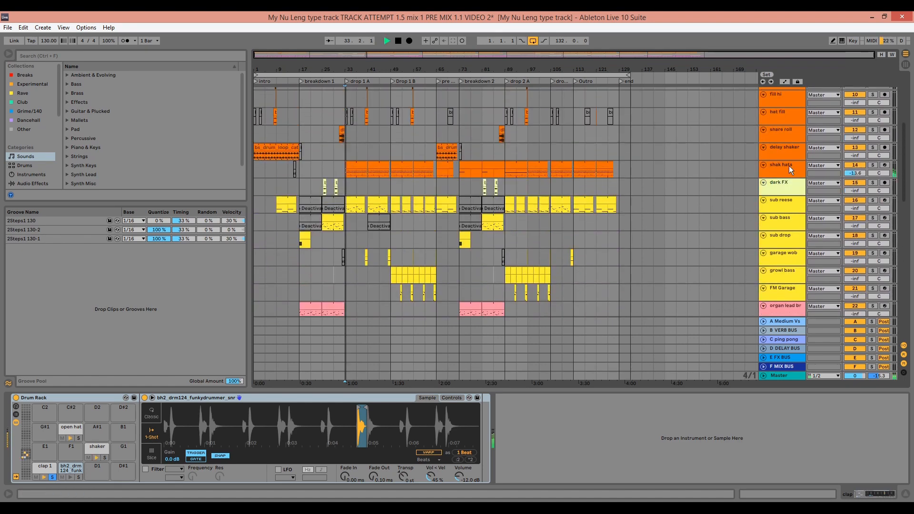
pyautogui.click(787, 166)
pyautogui.press('space')
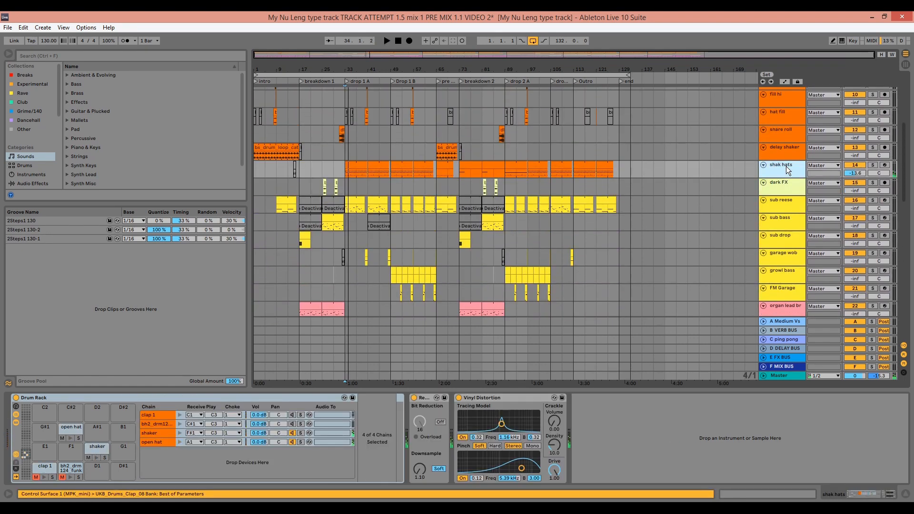
pyautogui.hotkey('ctrl', 'f')
pyautogui.write('sat')
pyautogui.click(79, 73)
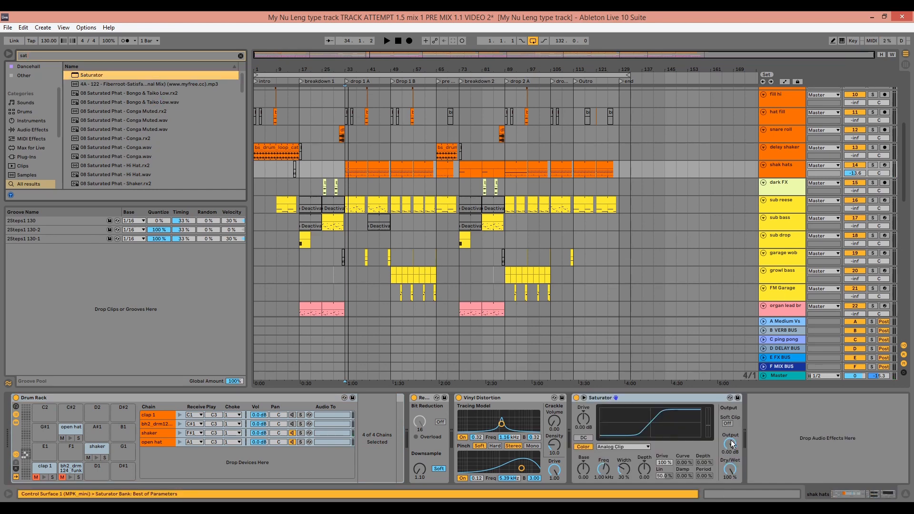
# Set the Saturator's Drive to 24.0 dB, Output to -21.1 dB and Dry/Wet to 73.8 % during playback
pyautogui.moveTo(732, 443); pyautogui.dragTo(732, 471)
pyautogui.press('space')
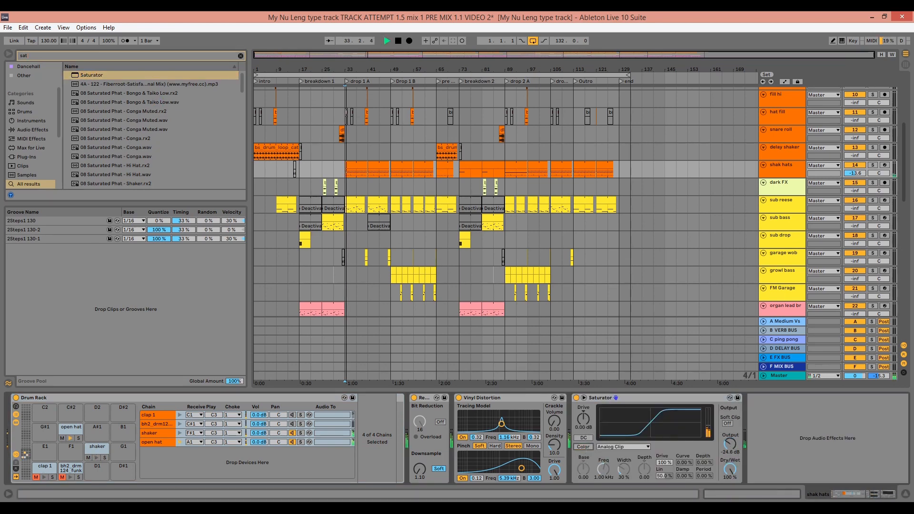
pyautogui.moveTo(583, 419); pyautogui.dragTo(583, 390)
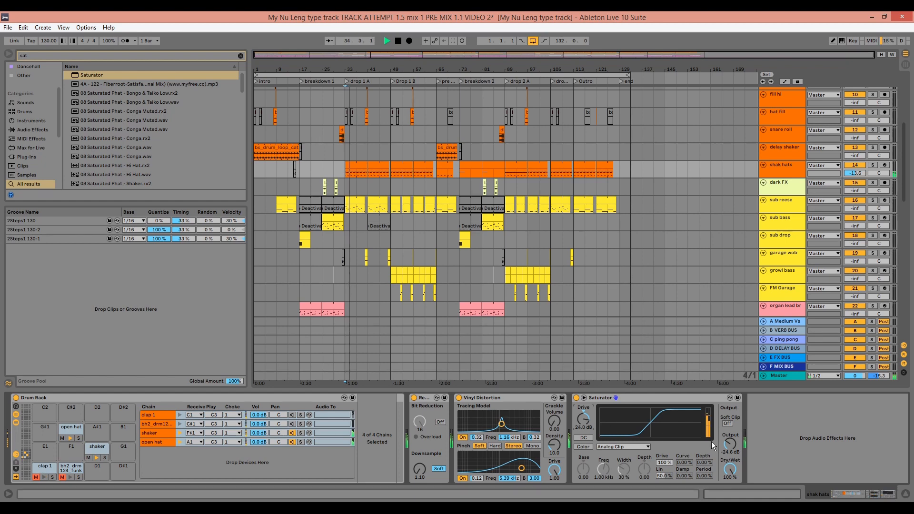
pyautogui.moveTo(730, 444); pyautogui.dragTo(730, 472)
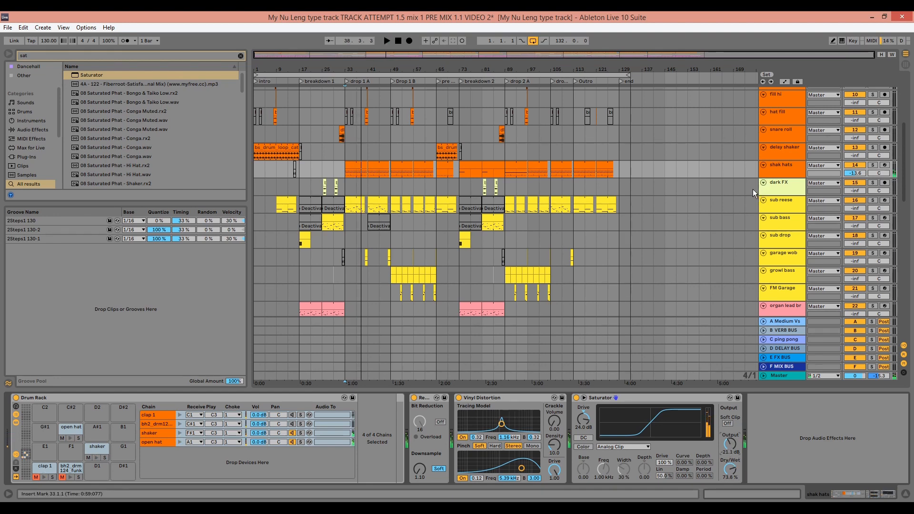
# Search the browser for Erosion and add the device after the Saturator on the shak hats track
pyautogui.hotkey('ctrl', 'f')
pyautogui.write('eorsion')
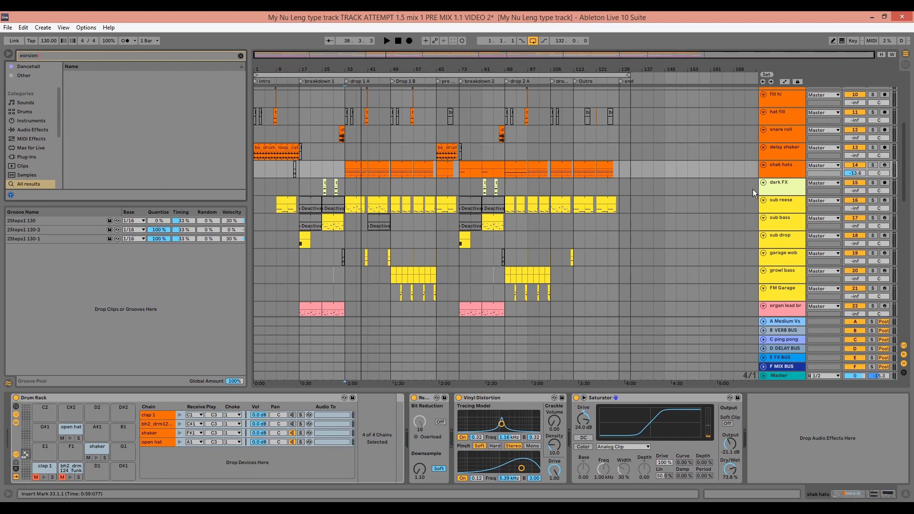
pyautogui.hotkey('ctrl', 'a')
pyautogui.write('erosion')
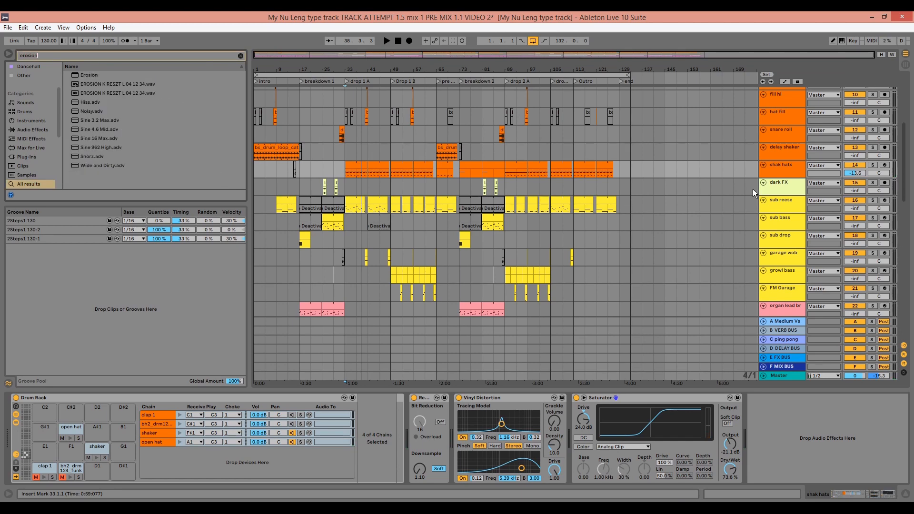
pyautogui.moveTo(88, 74); pyautogui.dragTo(803, 434)
# Adjust the Erosion device's settings on the shak hats track while auditioning the drums from drop 1 A
pyautogui.click(760, 453)
pyautogui.press('space')
pyautogui.moveTo(812, 477); pyautogui.dragTo(812, 483)
pyautogui.scroll(-15, 876, 273)
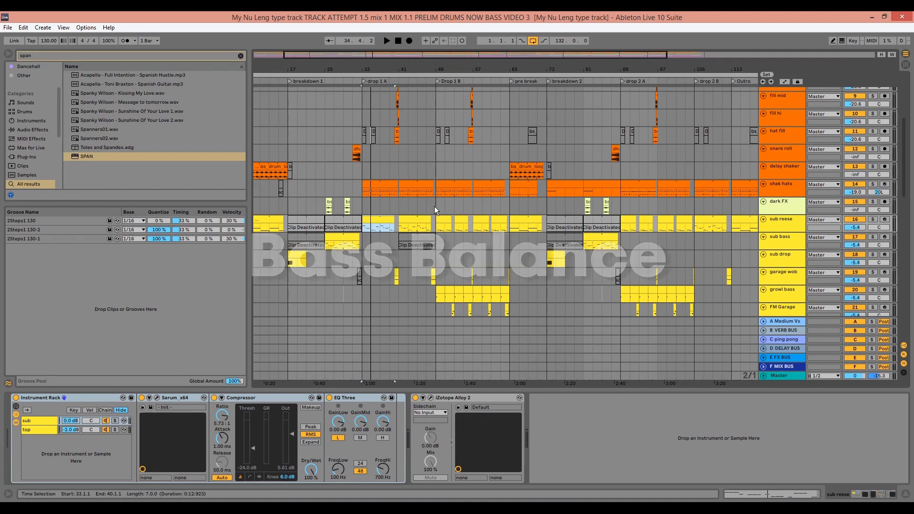
# Audition the full mix from the start of Drop 1 B
pyautogui.click(435, 206)
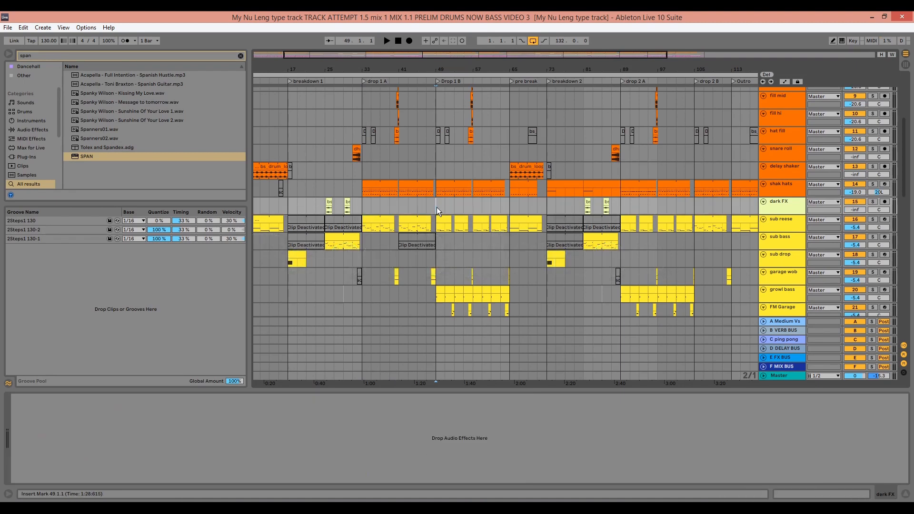
pyautogui.press('space')
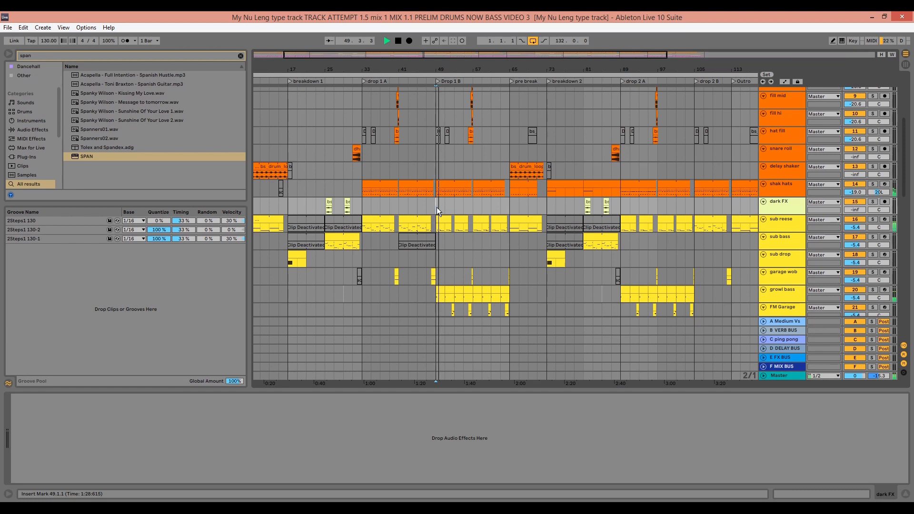
pyautogui.press('space')
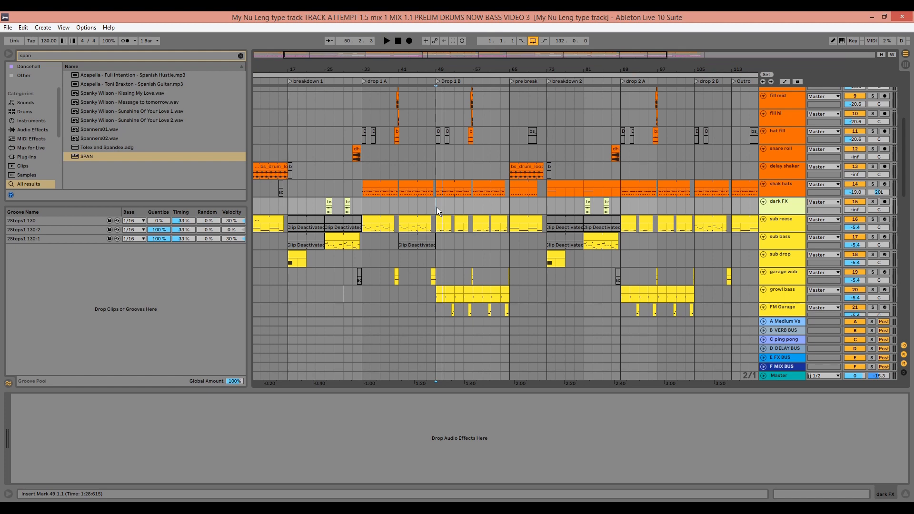
# Copy the Compressor from the sub reese track's rack onto the growl bass track's sine sub chain and play the result
pyautogui.scroll(-3, 539, 287)
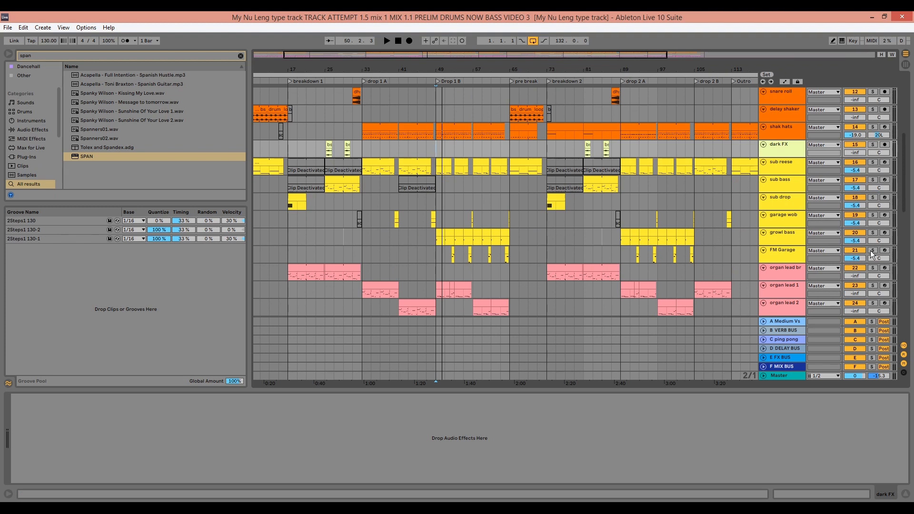
pyautogui.scroll(1, 873, 253)
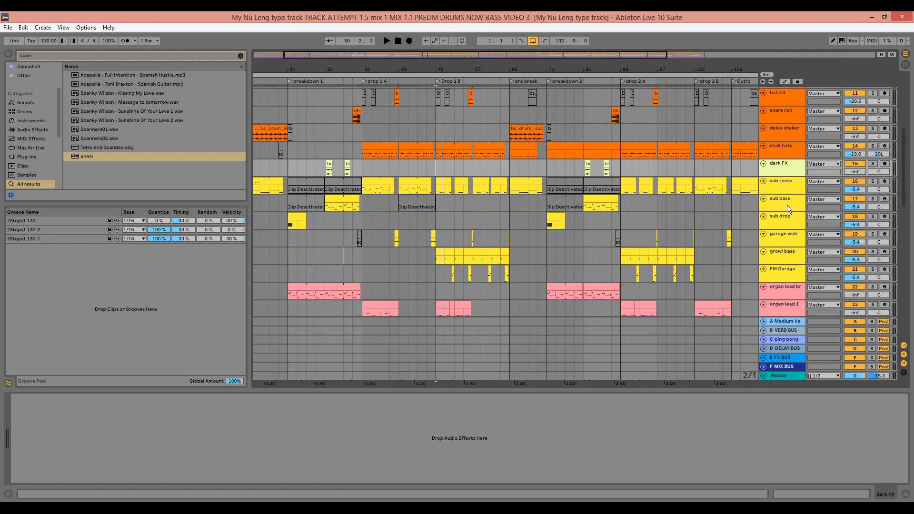
pyautogui.click(779, 253)
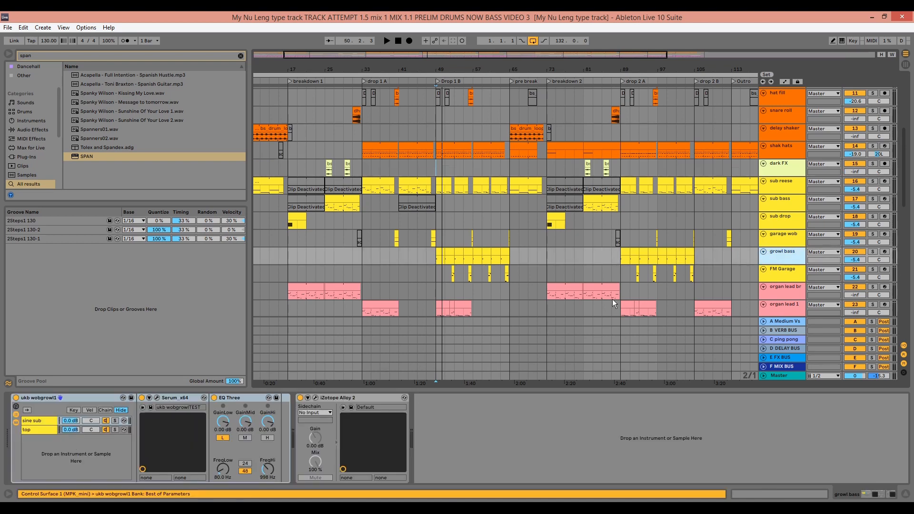
pyautogui.click(785, 185)
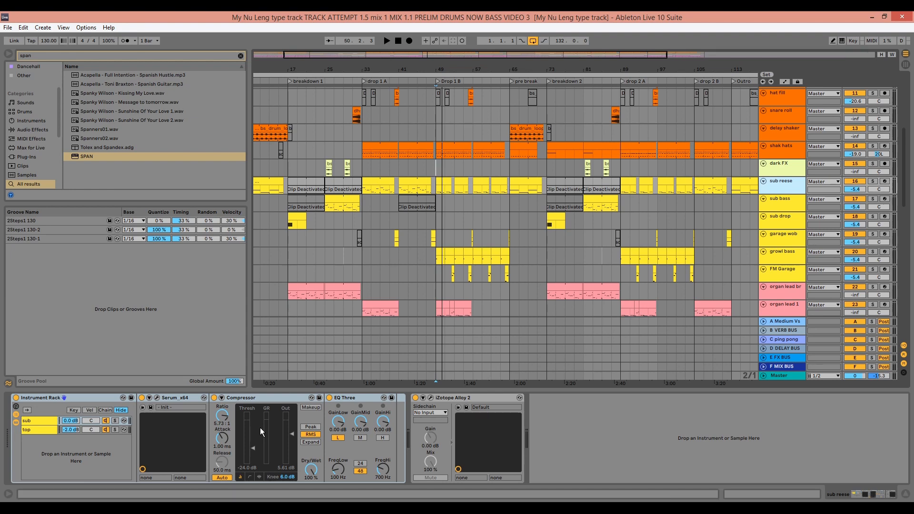
pyautogui.click(238, 404)
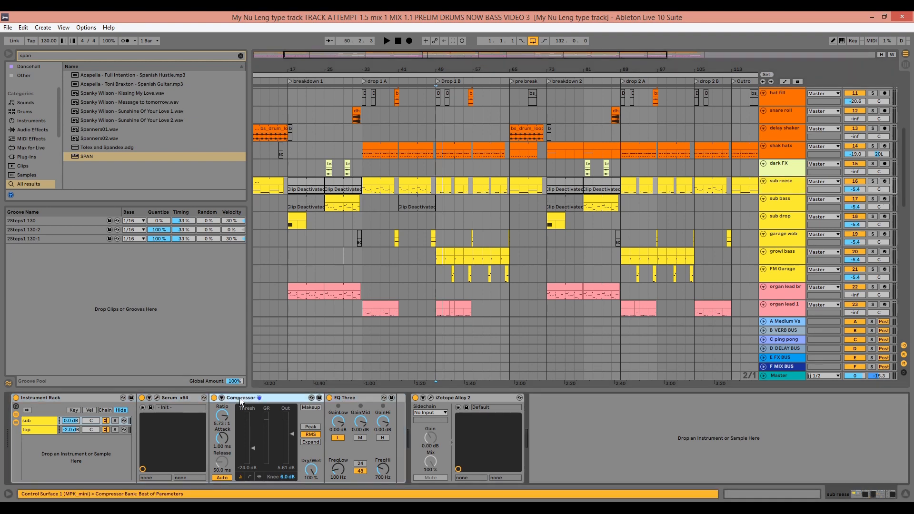
pyautogui.click(449, 260)
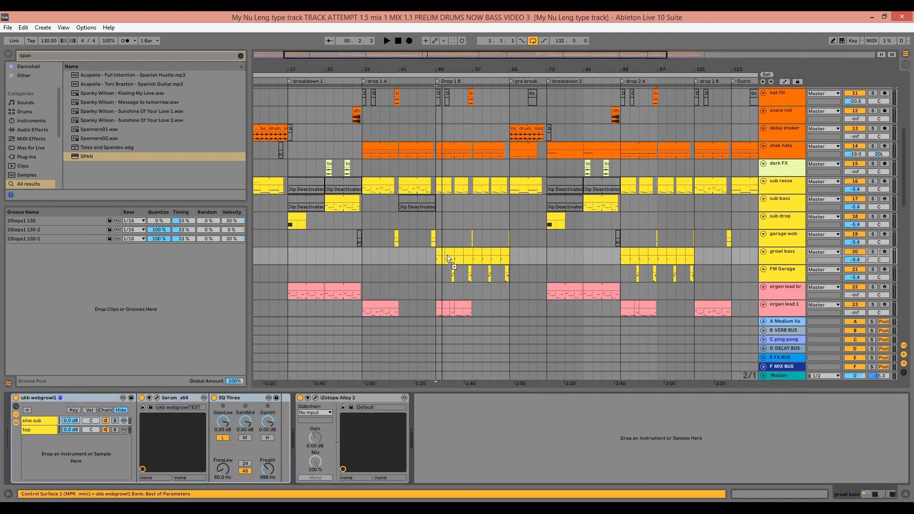
pyautogui.hotkey('ctrl', 'v')
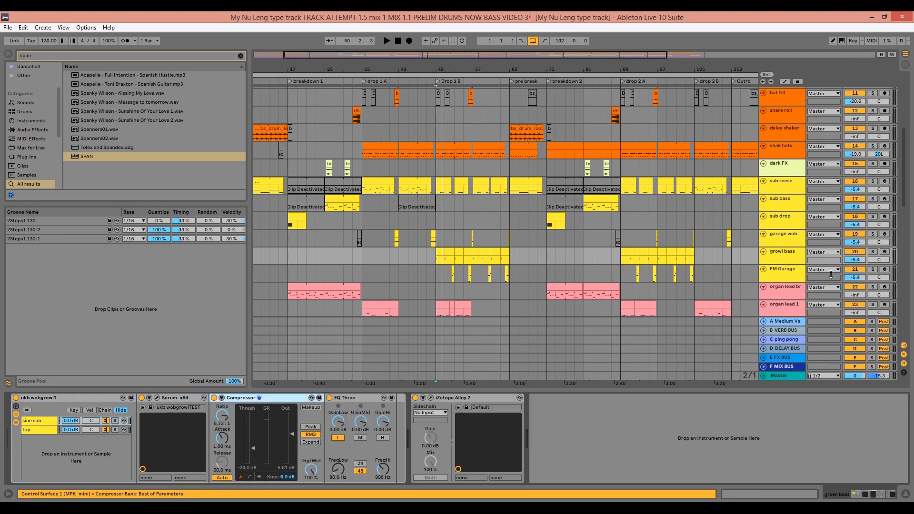
pyautogui.press('space')
pyautogui.press('space')
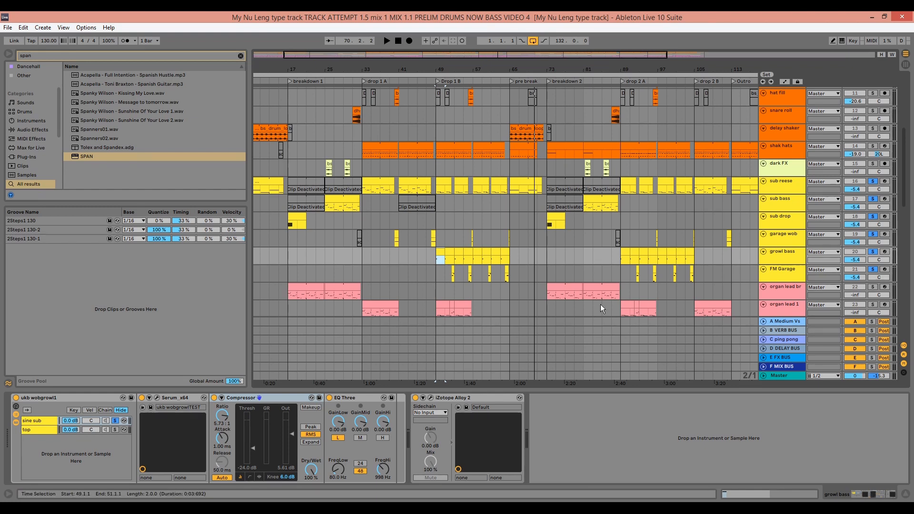
# Solo the sub chain inside the sub bass track's Instrument Rack
pyautogui.click(795, 239)
pyautogui.click(792, 221)
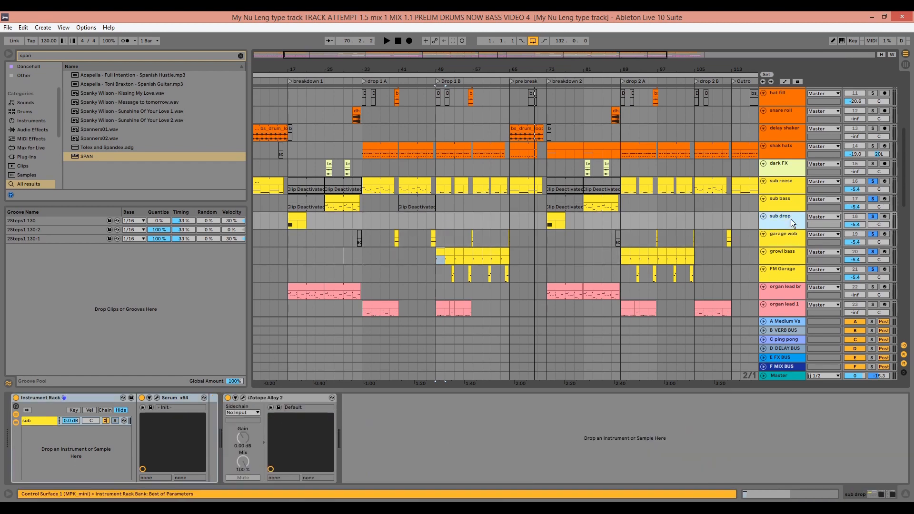
pyautogui.click(794, 208)
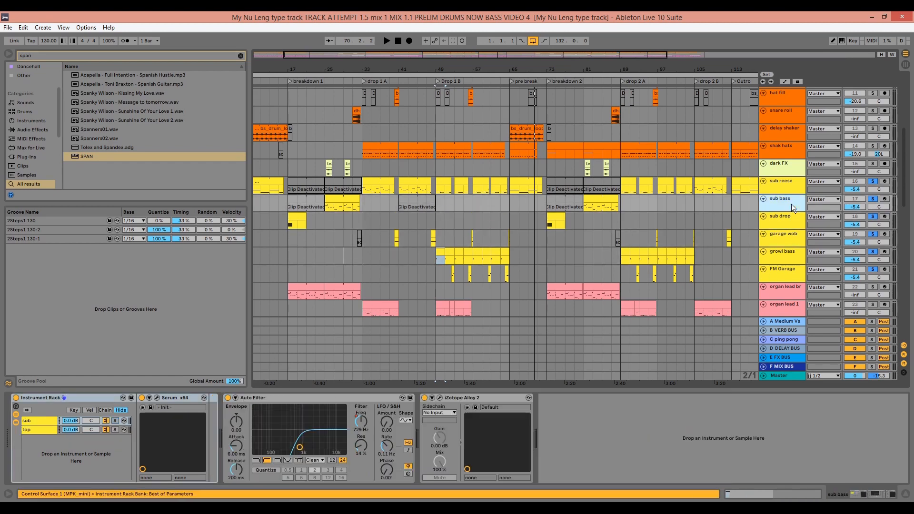
pyautogui.click(115, 421)
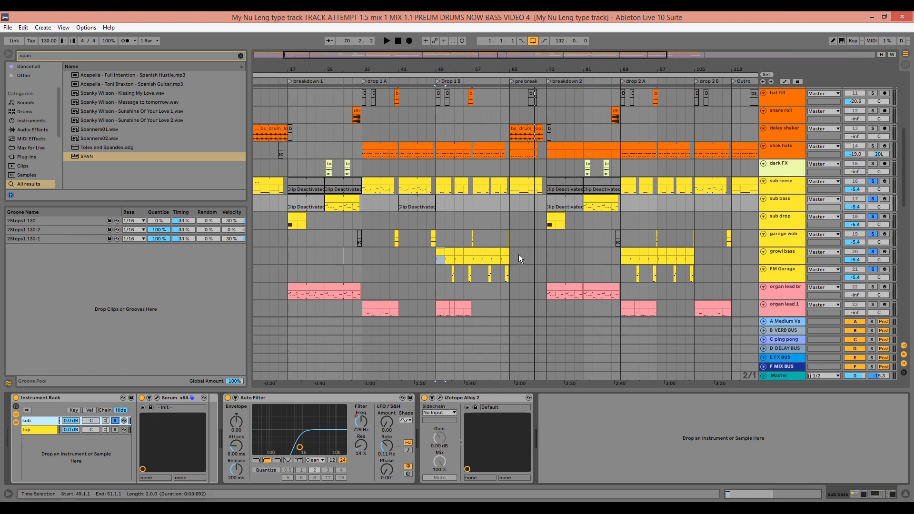
# Play the soloed bass tracks in Session View to compare their sub levels on the mixer meters
pyautogui.press('Tab')
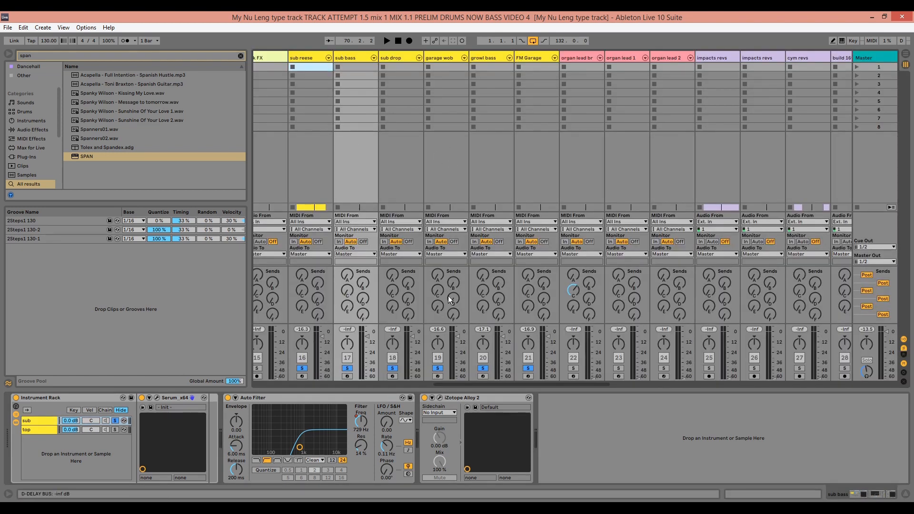
pyautogui.press('space')
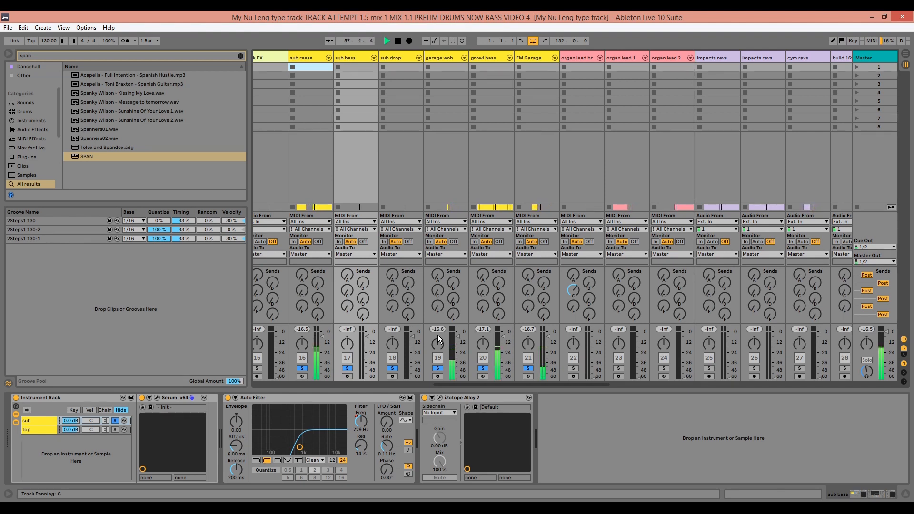
pyautogui.press('space')
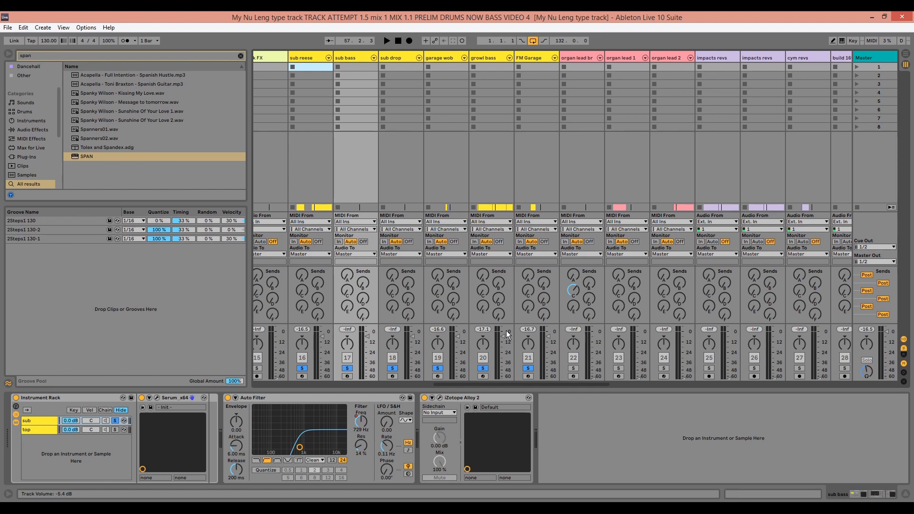
# Check the chains in the garage wob track's Instrument Rack, unsolo its sub chain and return to Arrangement View
pyautogui.click(438, 59)
pyautogui.click(48, 431)
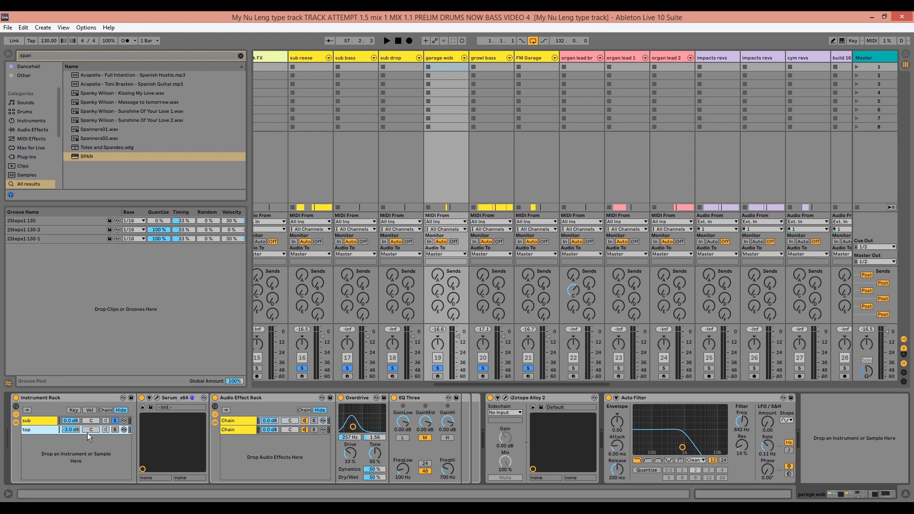
pyautogui.click(111, 420)
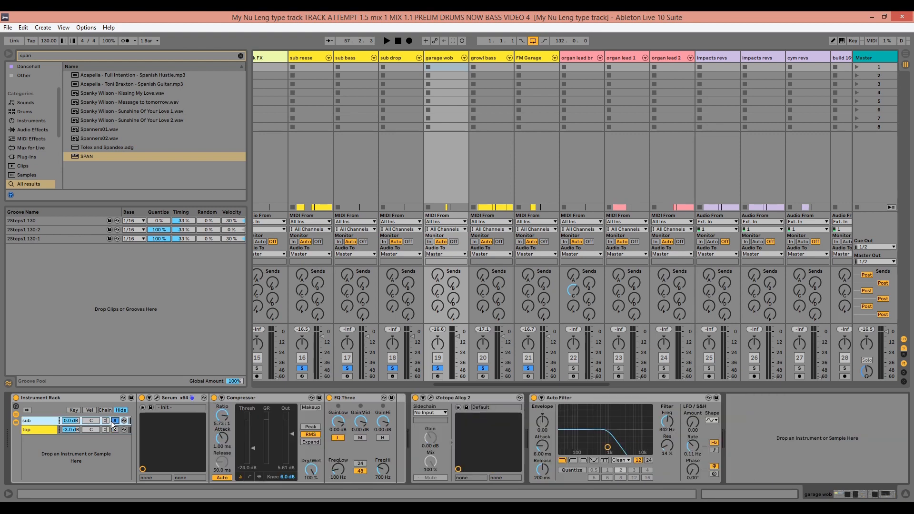
pyautogui.click(115, 421)
pyautogui.press('Tab')
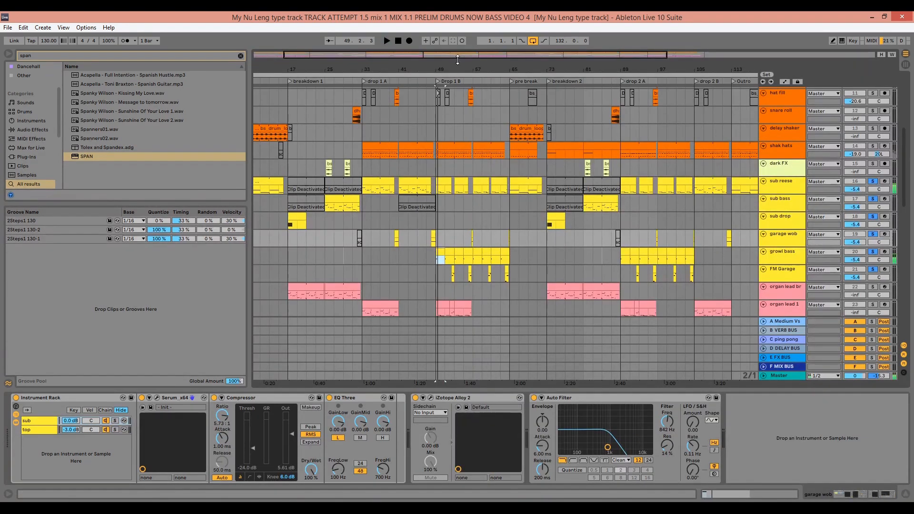
# Audition the first FM Garage clip in Drop 1 B and unsolo the sub chain in its FM Garage Reese rack
pyautogui.moveTo(458, 59); pyautogui.dragTo(455, 93)
pyautogui.click(445, 270)
pyautogui.press('space')
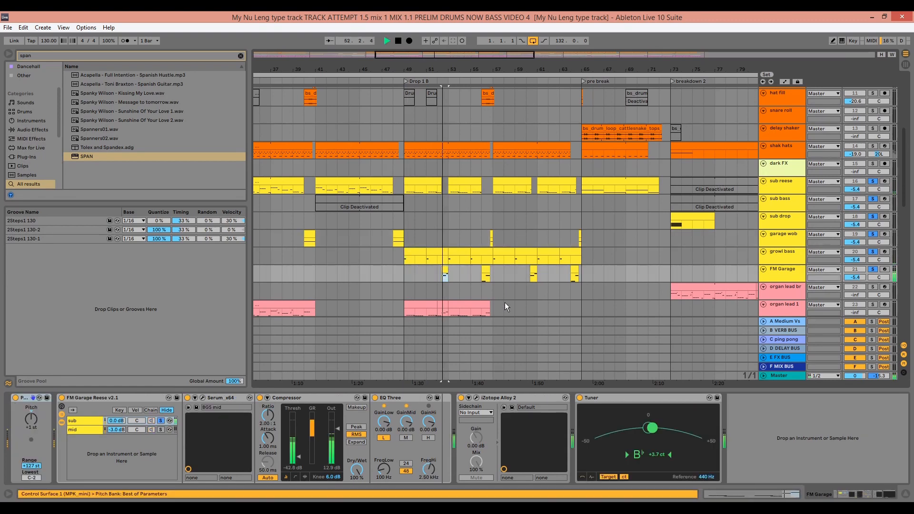
pyautogui.press('space')
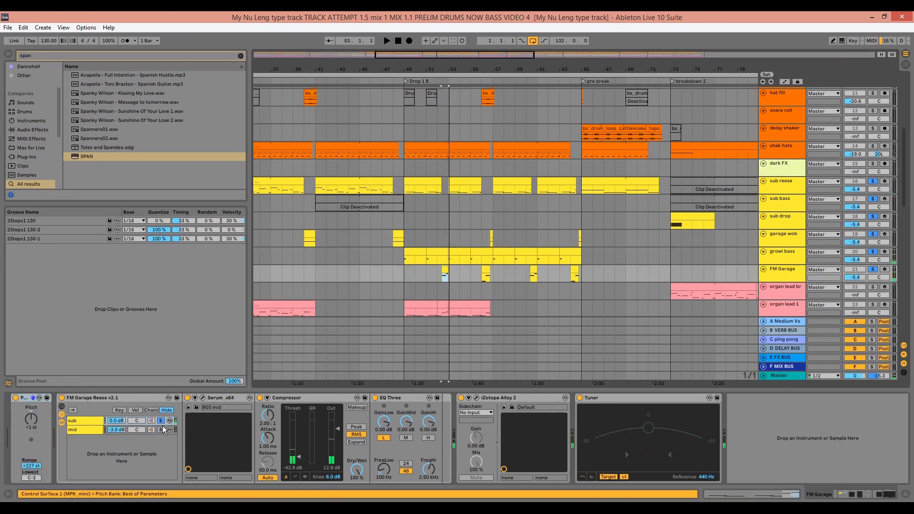
pyautogui.press('space')
# Open the lo band of the FM Garage rack's mid chain and slightly lower its Overdrive Dry/Wet during playback
pyautogui.click(77, 430)
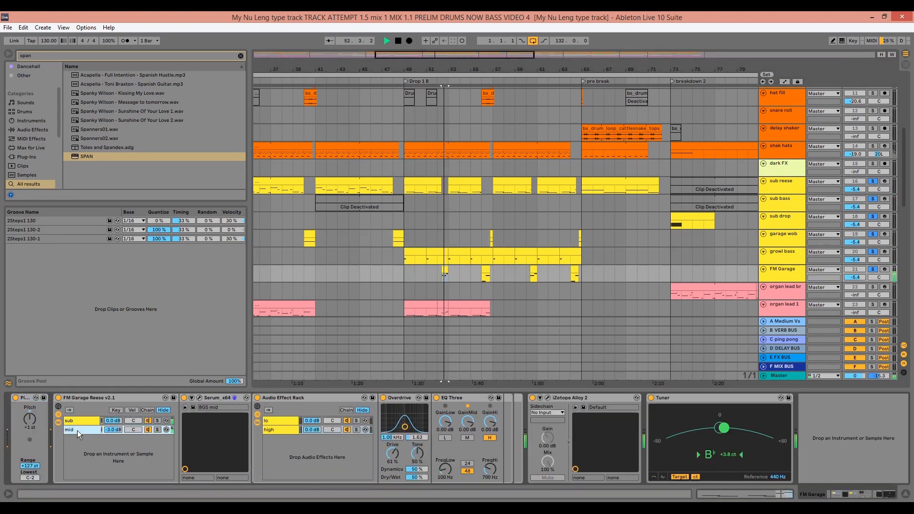
pyautogui.press('space')
pyautogui.click(282, 421)
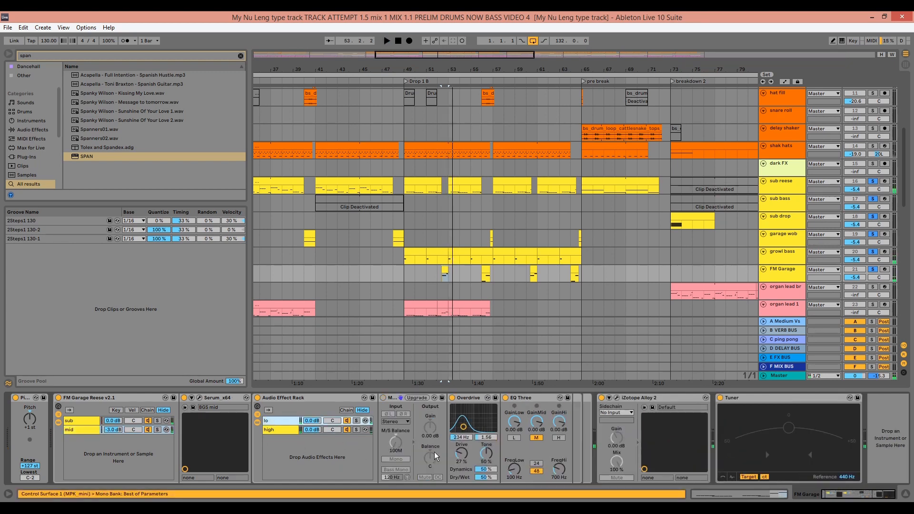
pyautogui.press('space')
pyautogui.moveTo(490, 477)
pyautogui.mouseDown()
pyautogui.moveTo(489, 489)
pyautogui.moveTo(490, 481)
pyautogui.mouseUp()
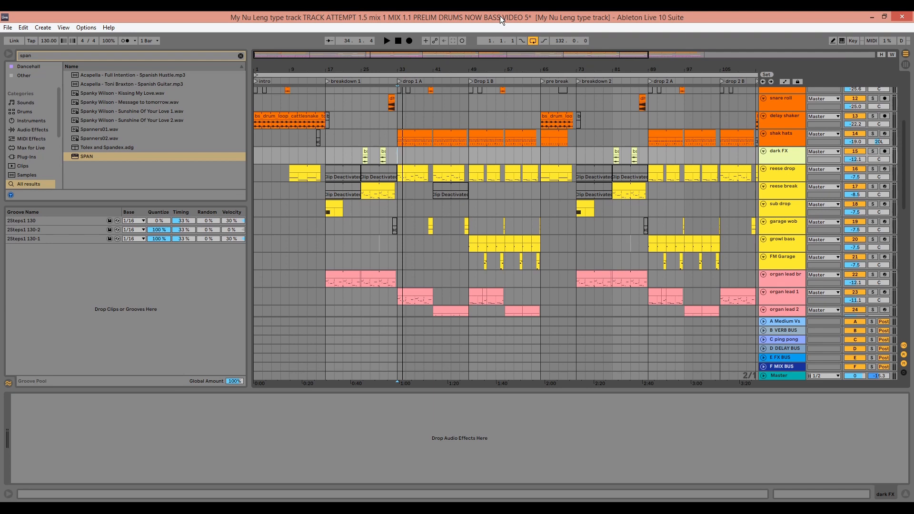
# Audition the mix from the start of drop 1 A
pyautogui.click(400, 164)
pyautogui.press('space')
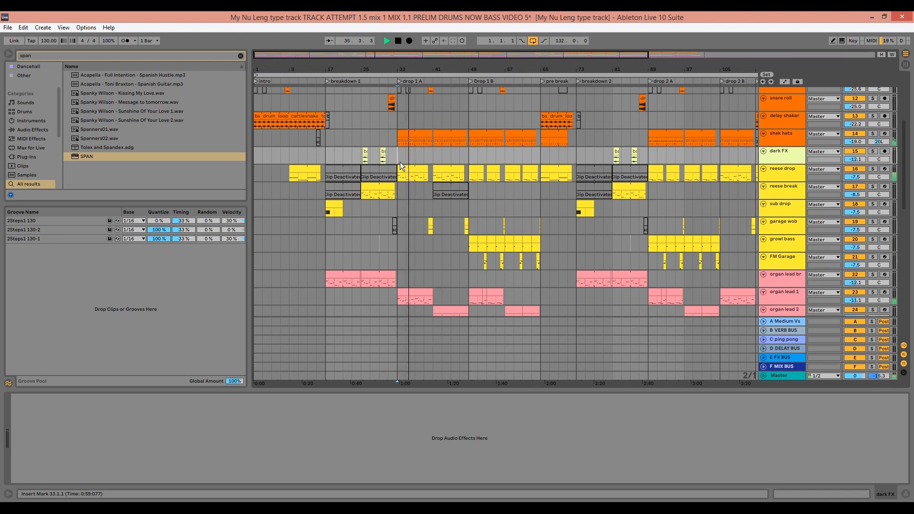
pyautogui.press('space')
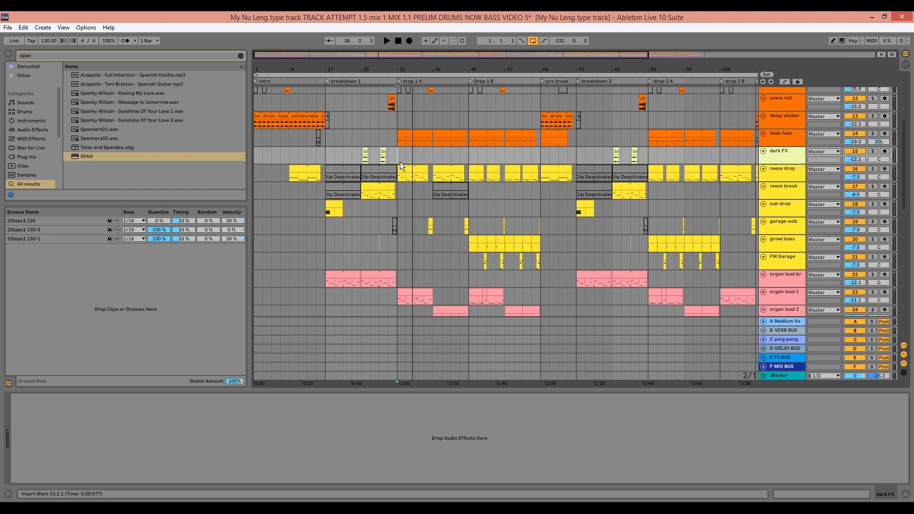
# Enable the low-cut band 1 of the last EQ Eight on the shak hats track and set its frequency to 563 Hz while auditioning
pyautogui.scroll(3, 390, 161)
pyautogui.click(793, 199)
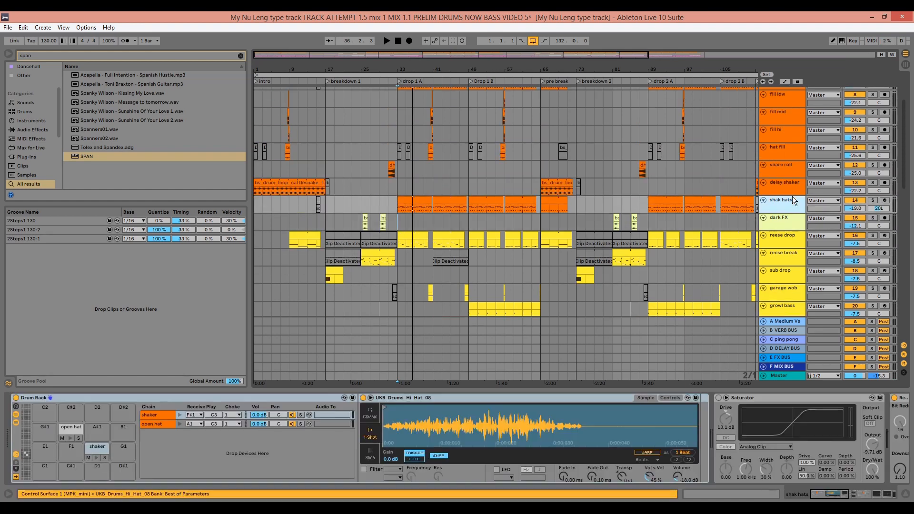
pyautogui.moveTo(841, 497); pyautogui.dragTo(898, 496)
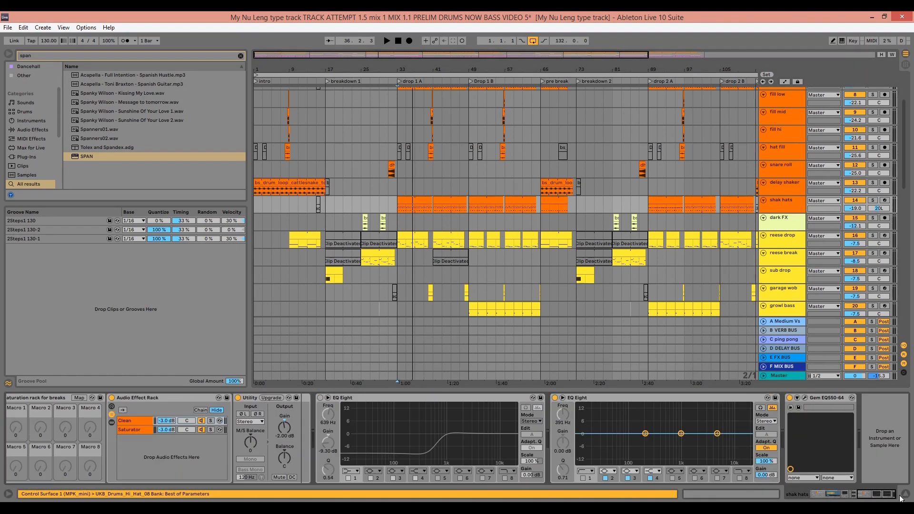
pyautogui.press('space')
pyautogui.press('space')
pyautogui.click(584, 478)
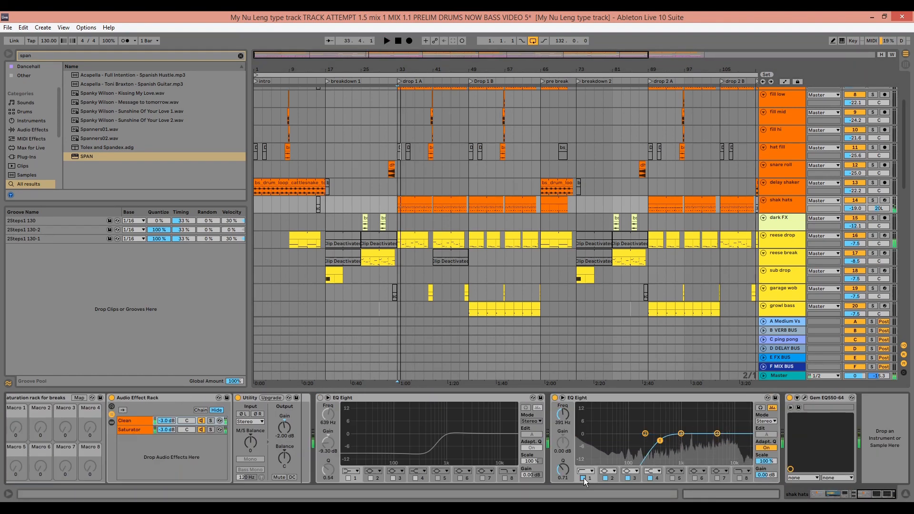
pyautogui.moveTo(562, 413); pyautogui.dragTo(562, 405)
pyautogui.press('space')
pyautogui.press('space')
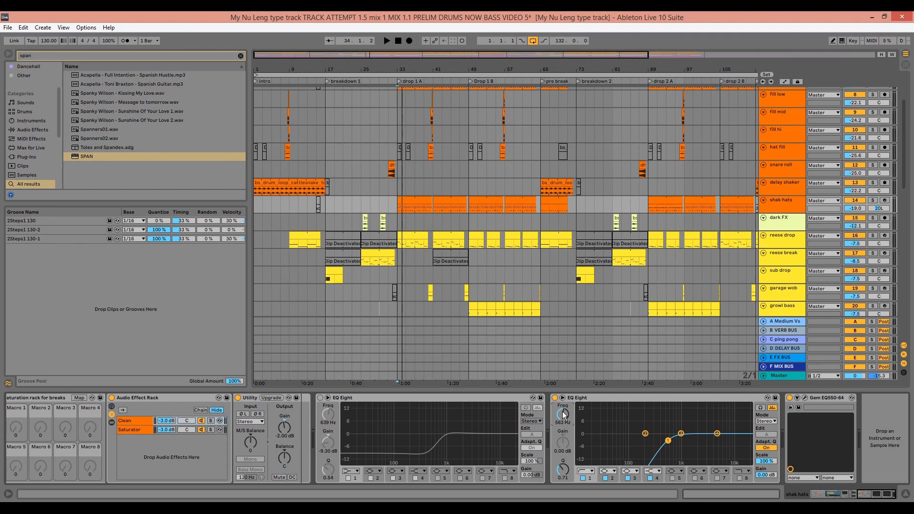
# Audition the reese break clip in breakdown 1, toggling the track's solo on and off to compare it with the mix
pyautogui.click(378, 258)
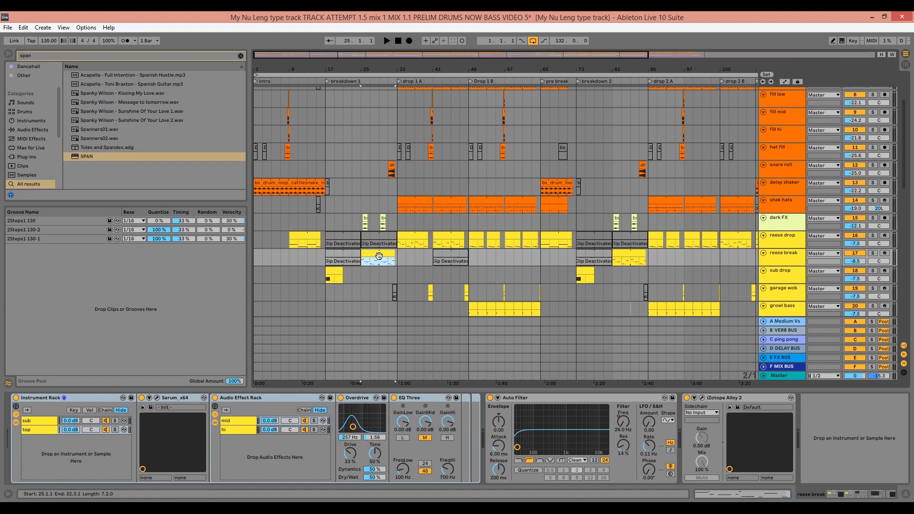
pyautogui.press('space')
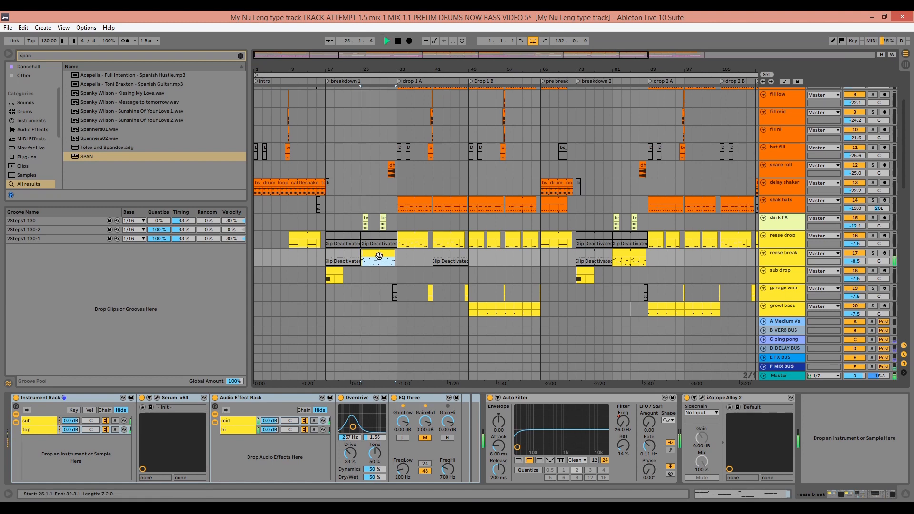
pyautogui.click(874, 253)
pyautogui.click(874, 253)
pyautogui.press('space')
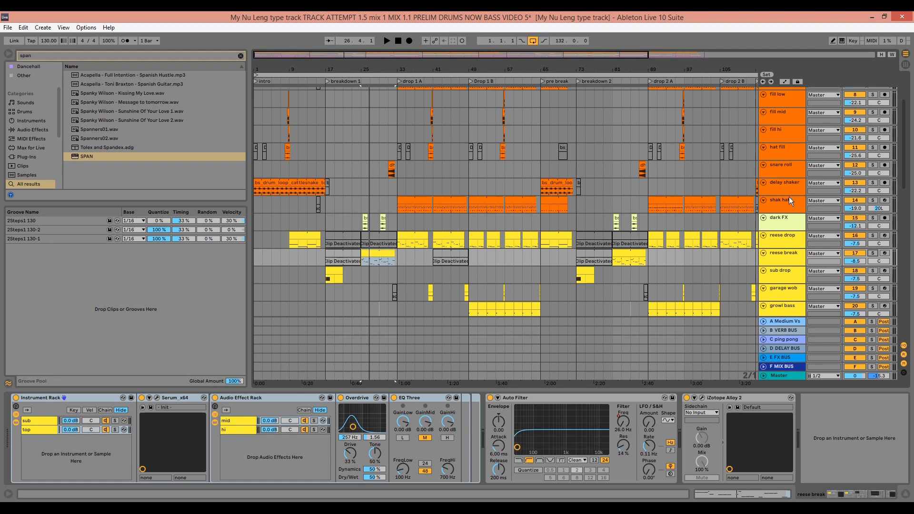
# Group the delay shaker and shak hats tracks together
pyautogui.click(786, 184)
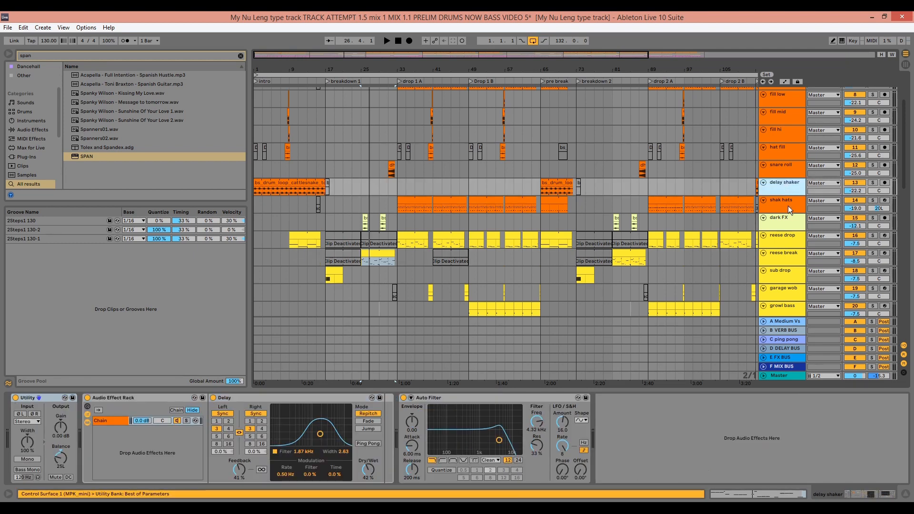
pyautogui.keyDown('shift'); pyautogui.click(788, 206); pyautogui.keyUp('shift')
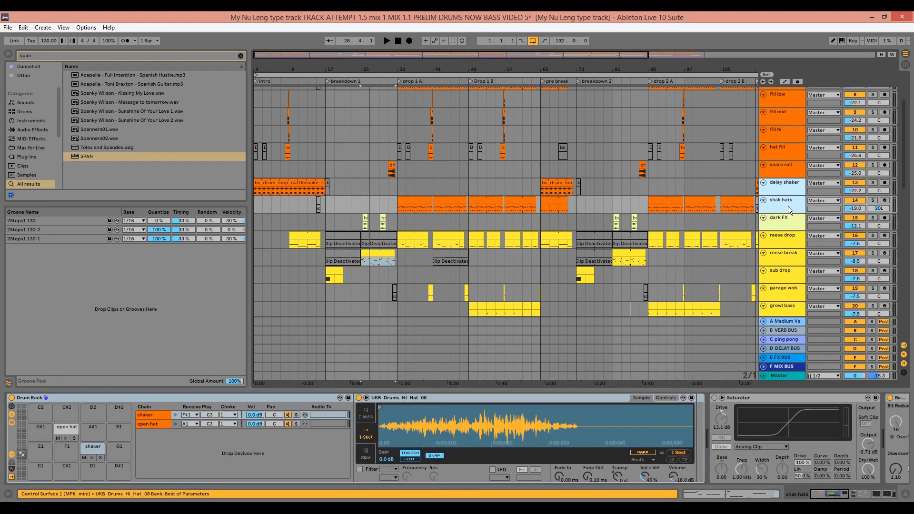
pyautogui.hotkey('ctrl', 'g')
# Group the clap and snare tracks together
pyautogui.scroll(4, 787, 206)
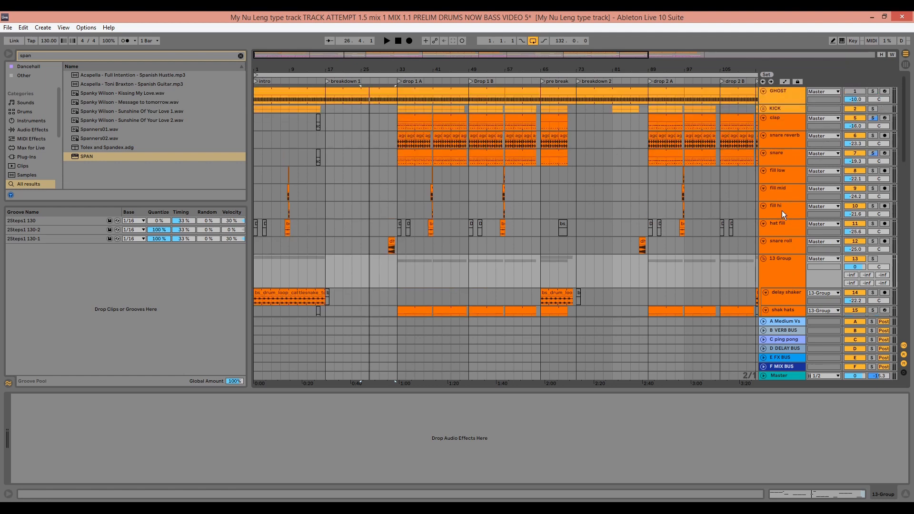
pyautogui.click(790, 153)
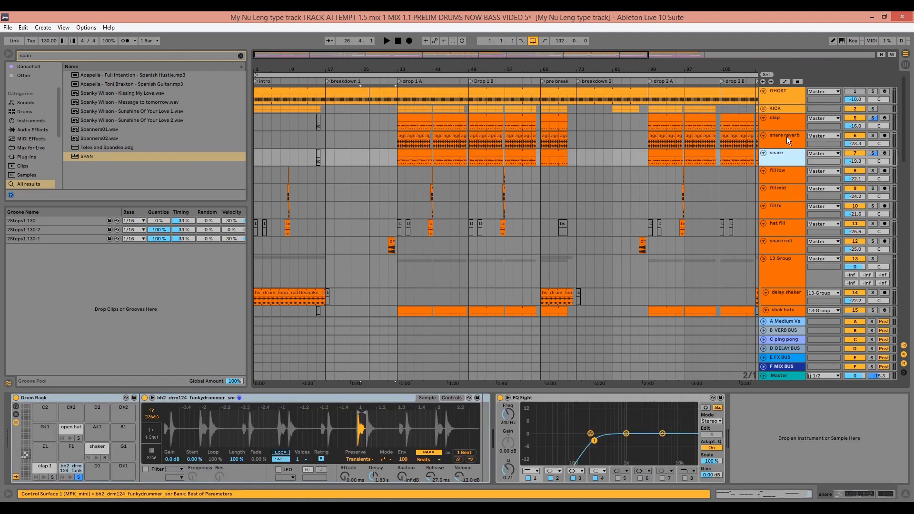
pyautogui.click(786, 125)
pyautogui.keyDown('shift'); pyautogui.click(788, 143); pyautogui.keyUp('shift')
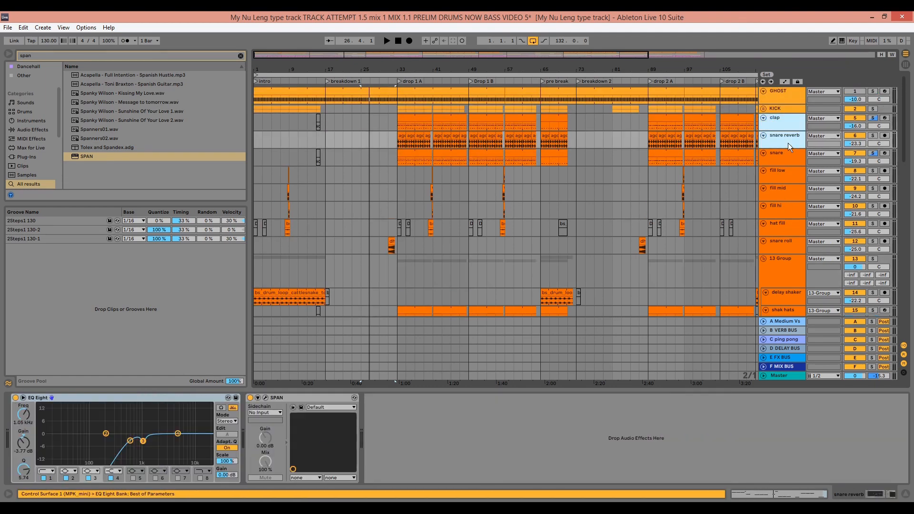
pyautogui.hotkey('ctrl', 'g')
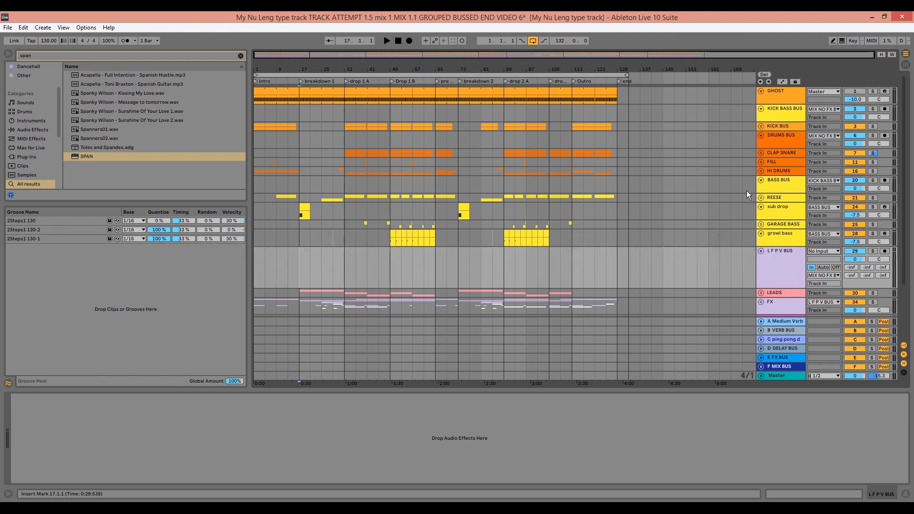
# Review the L F P V BUS input routing and the tracks inside the FX group
pyautogui.click(782, 256)
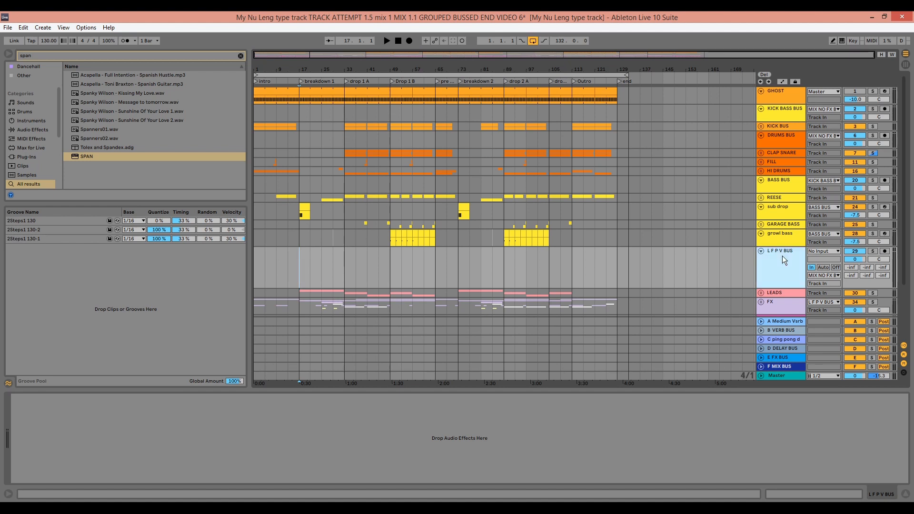
pyautogui.click(818, 250)
pyautogui.click(664, 311)
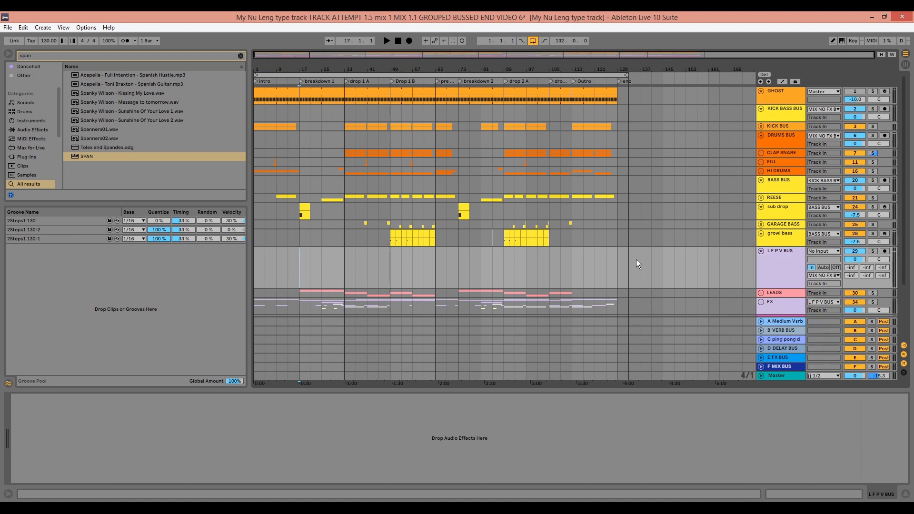
pyautogui.scroll(-3, 742, 290)
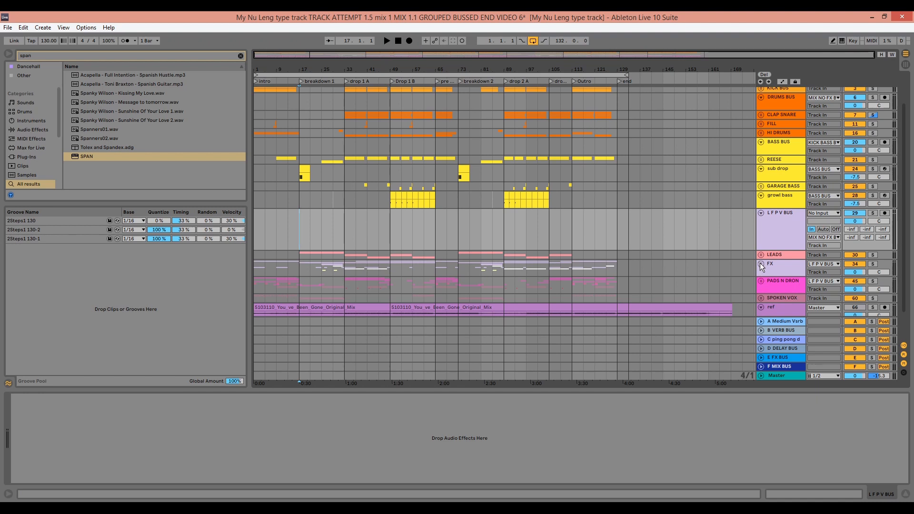
pyautogui.click(761, 265)
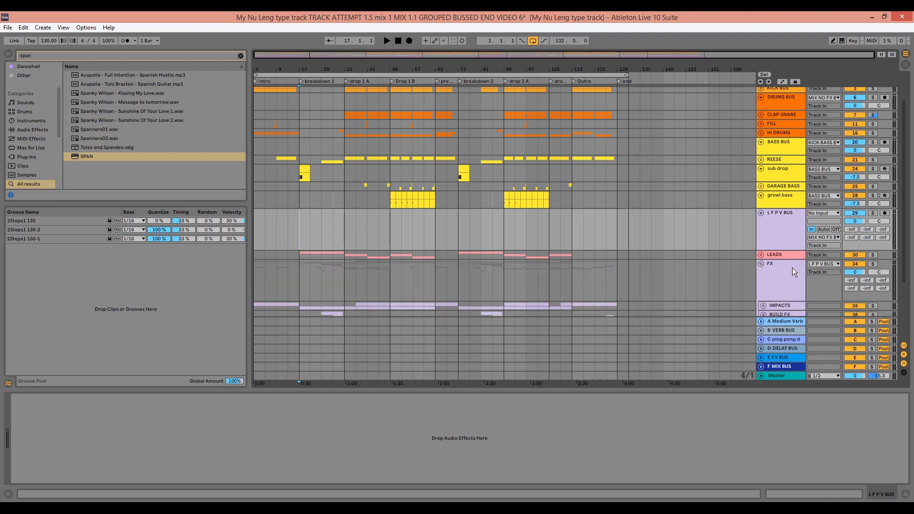
pyautogui.click(761, 264)
# Solo the L F P V BUS and audition it from the start of drop 1 A
pyautogui.click(873, 214)
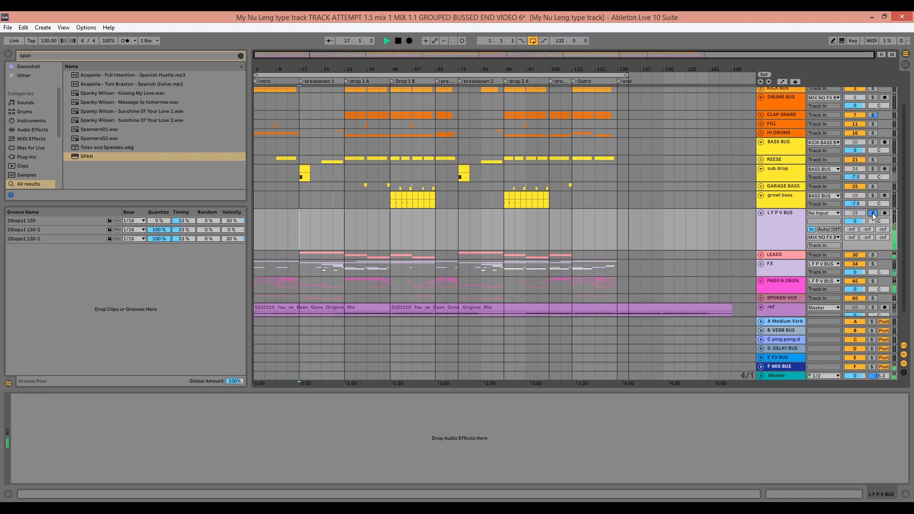
pyautogui.click(360, 239)
pyautogui.press('space')
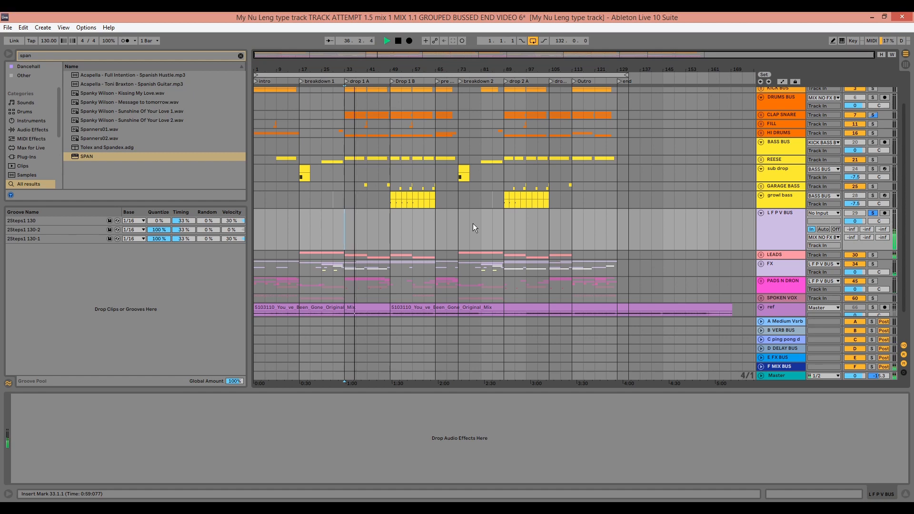
pyautogui.press('space')
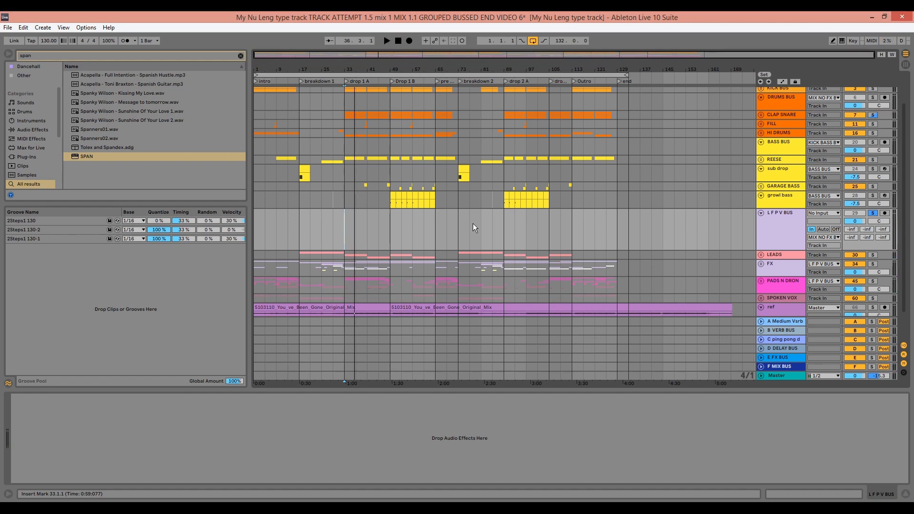
# Review the KICK BUS, DRUMS BUS, BASS BUS, L F P V BUS, KICK BASS BUS and MIX NO FX BUS tracks in turn
pyautogui.scroll(3, 476, 225)
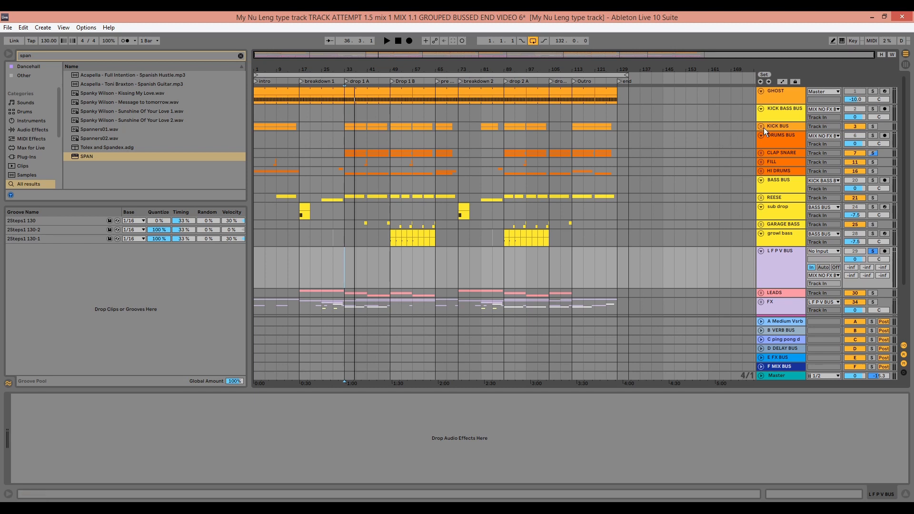
pyautogui.click(777, 127)
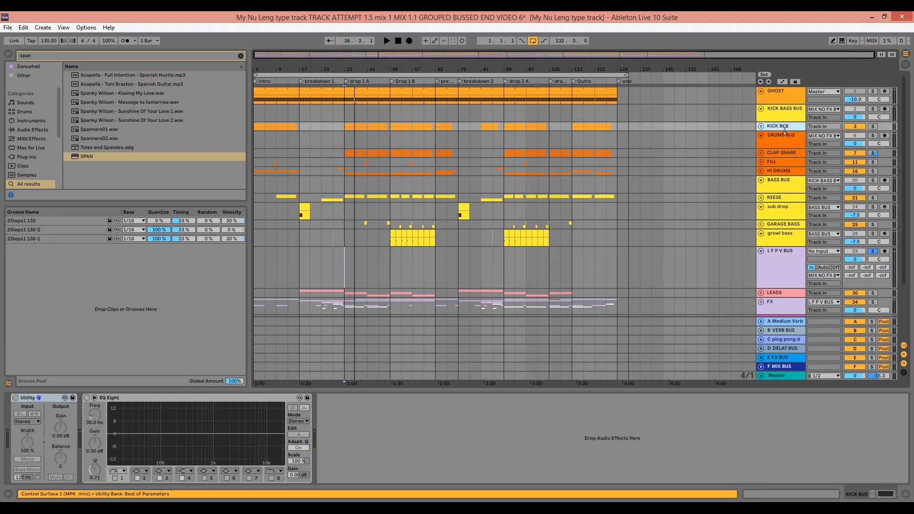
pyautogui.click(785, 140)
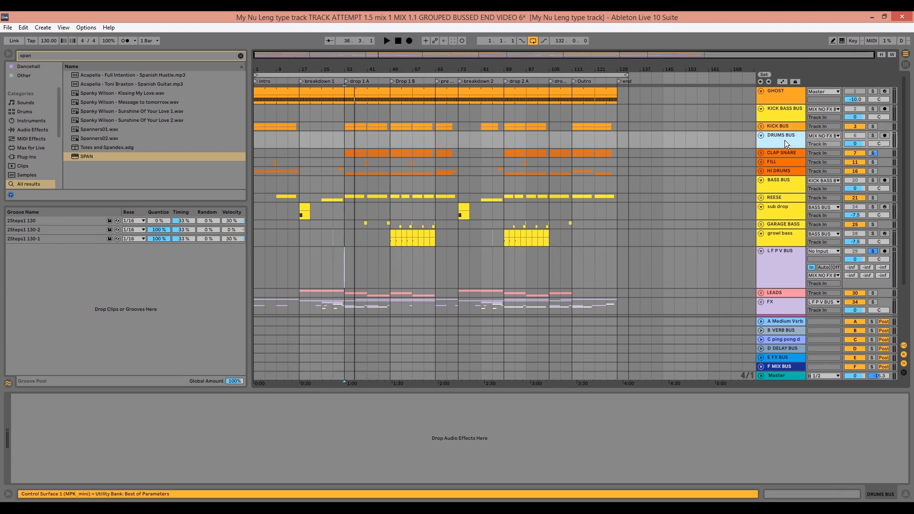
pyautogui.click(787, 182)
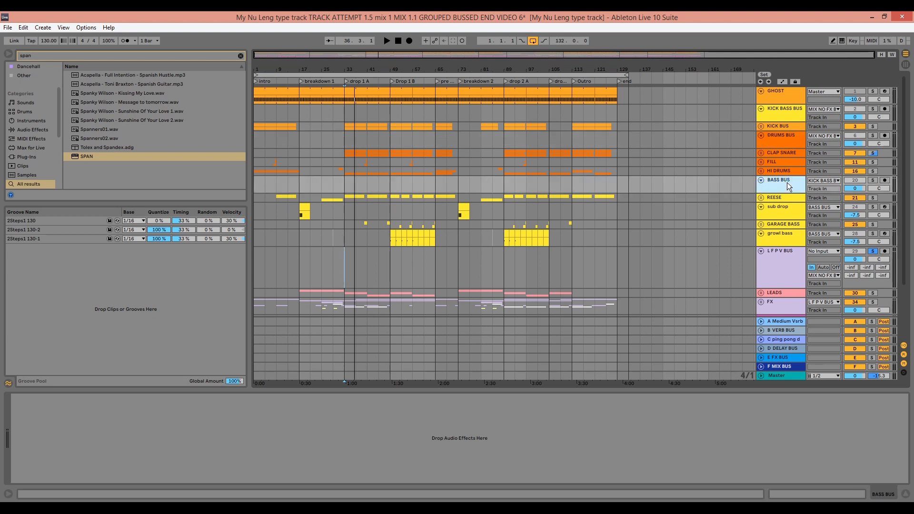
pyautogui.click(778, 263)
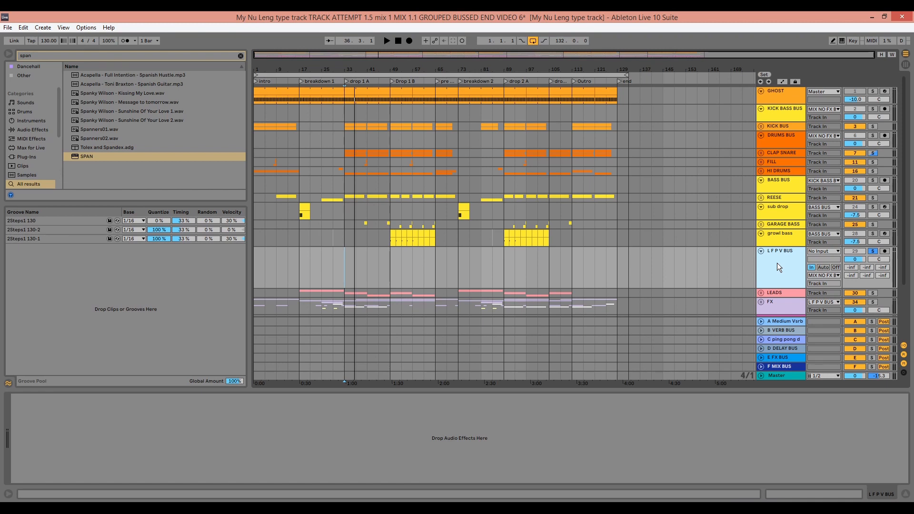
pyautogui.click(770, 117)
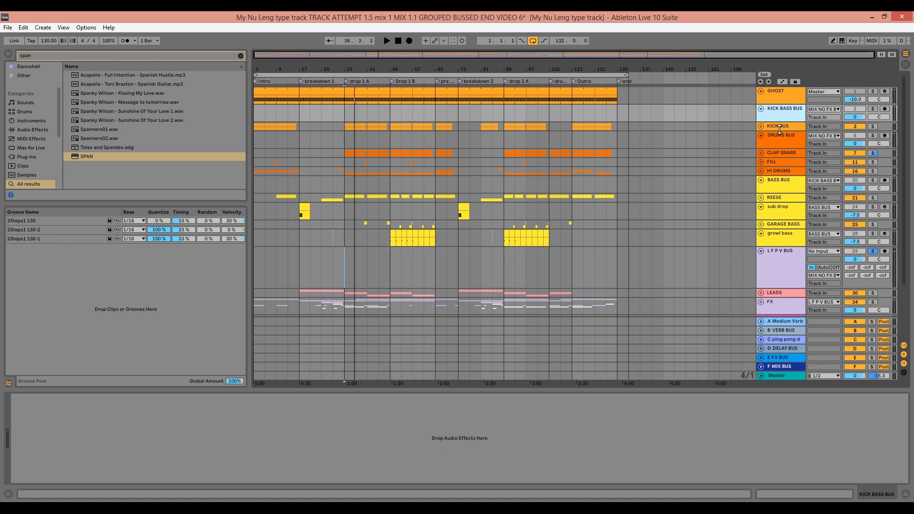
pyautogui.scroll(-5, 715, 138)
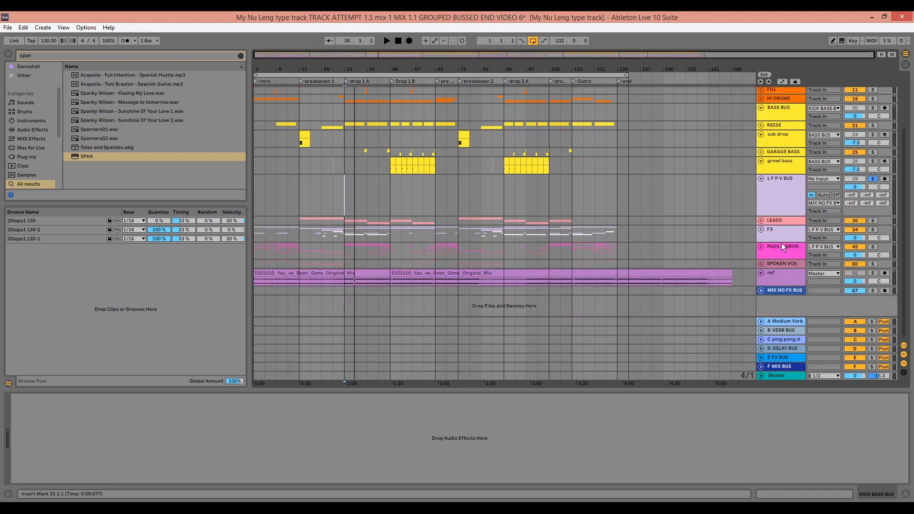
pyautogui.click(790, 291)
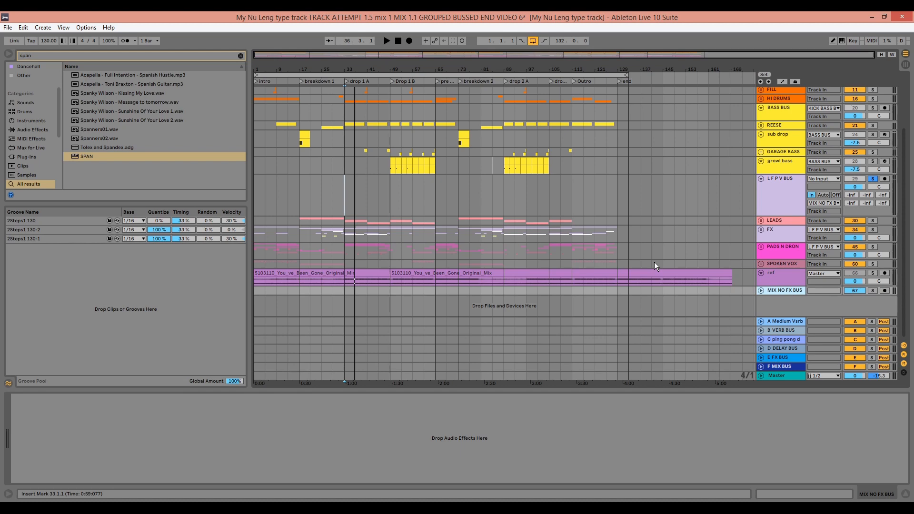
# Check the MIX NO FX BUS routing and sends in the Session mixer, then return to the arrangement at Drop 1 B
pyautogui.press('Tab')
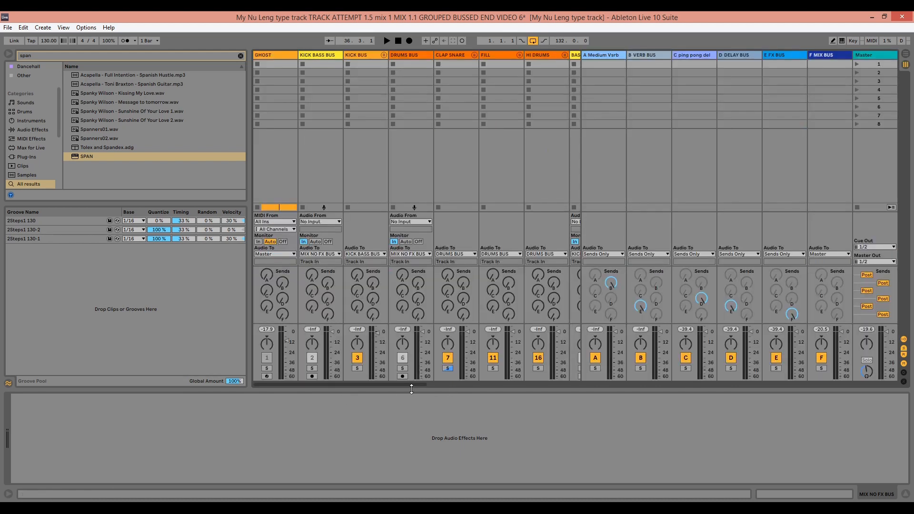
pyautogui.moveTo(428, 385); pyautogui.dragTo(605, 373)
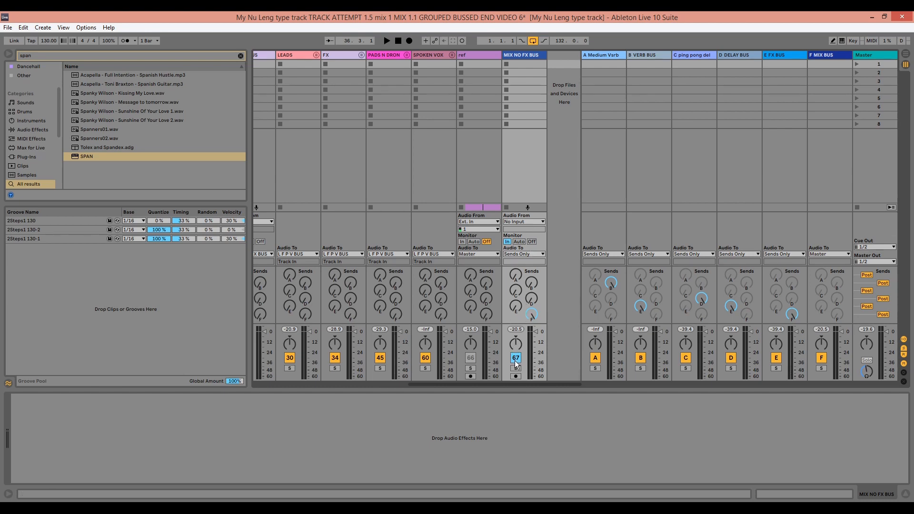
pyautogui.press('Tab')
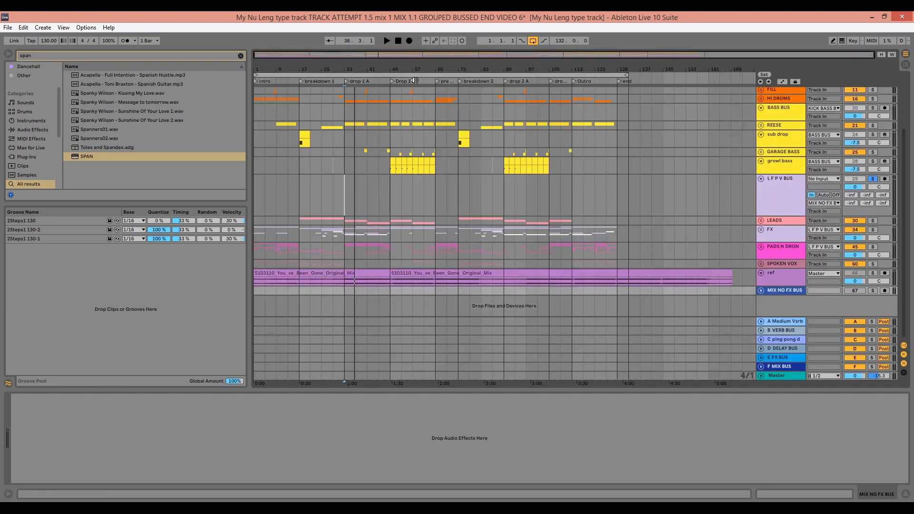
pyautogui.click(393, 184)
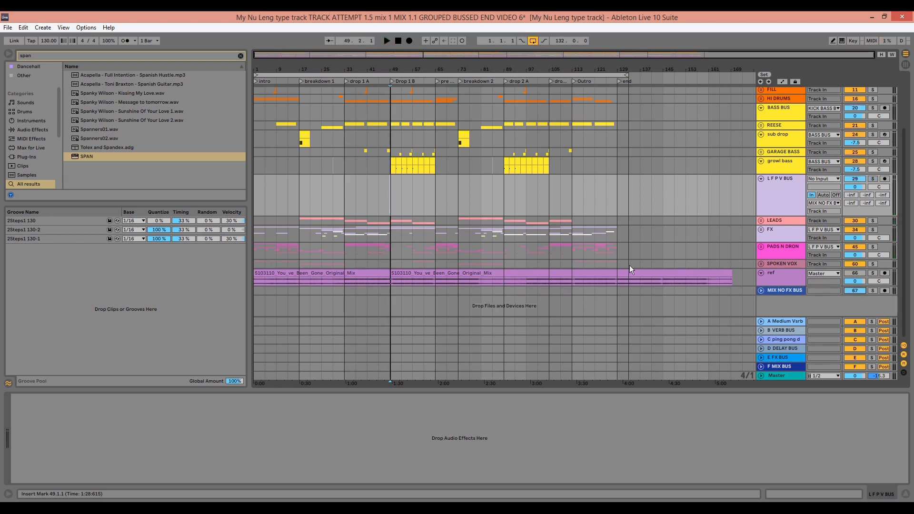
# Audition the soloed KICK BUS from drop 1 A, switching the EQ Eight's low-cut band 1 off and on to compare
pyautogui.scroll(3, 630, 266)
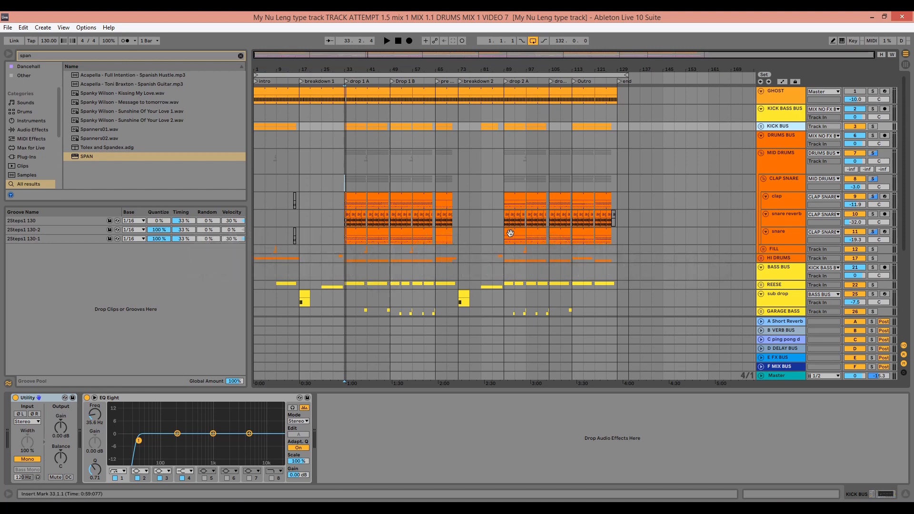
pyautogui.click(876, 127)
pyautogui.press('space')
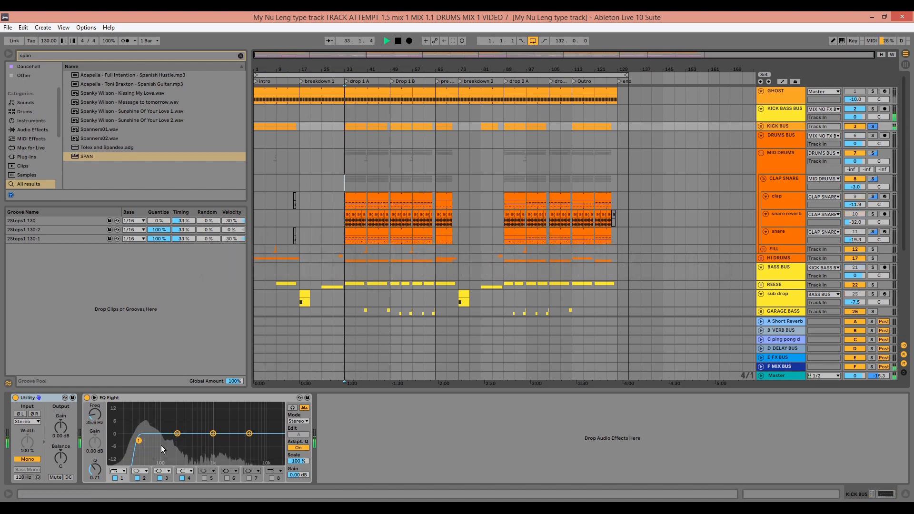
pyautogui.click(116, 479)
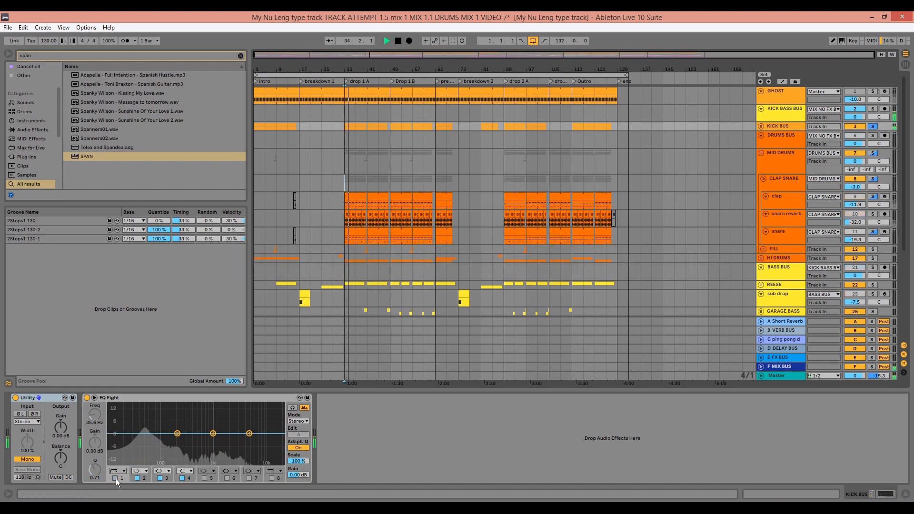
pyautogui.click(115, 479)
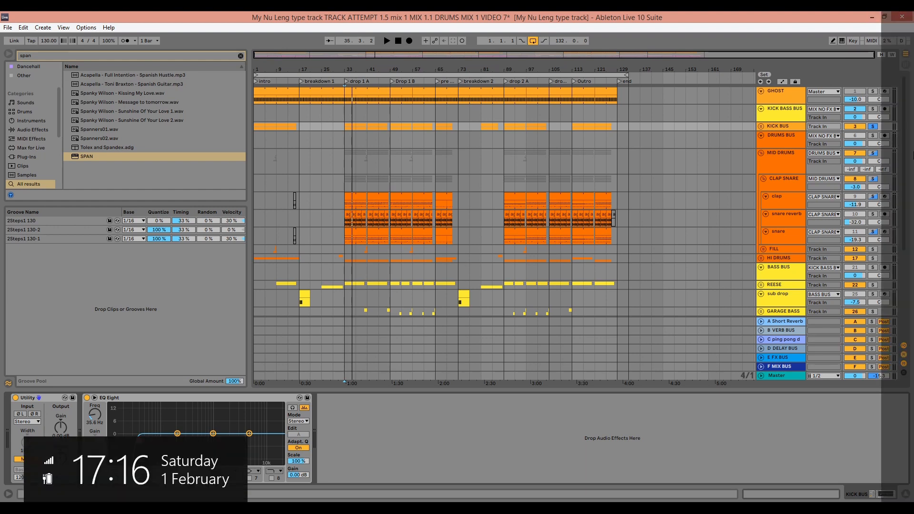
# Audition the soloed HI DRUMS group from drop 1 A and show its EQ Eight low-cut
pyautogui.click(874, 259)
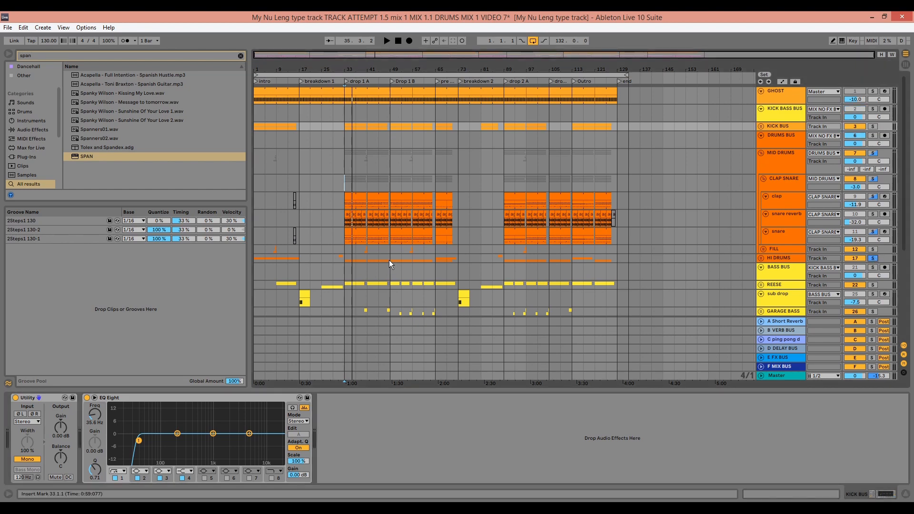
pyautogui.click(762, 259)
pyautogui.click(762, 258)
pyautogui.press('space')
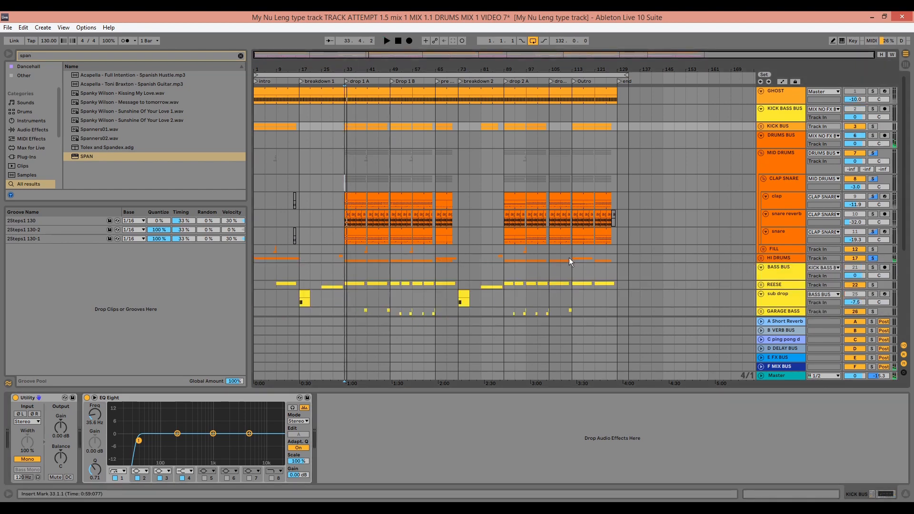
pyautogui.click(786, 258)
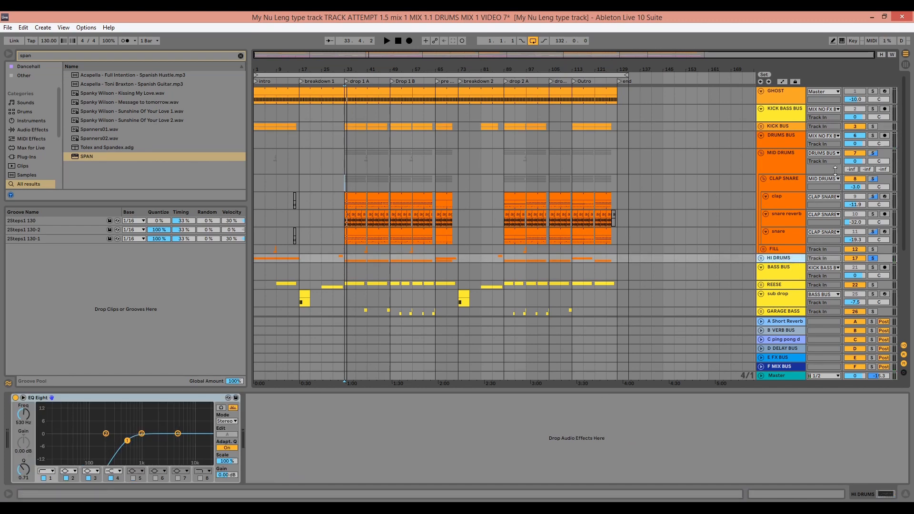
# Audition the soloed DRUMS BUS from drop 1 A, bypassing and re-enabling its parallel compression racks and other processing to compare
pyautogui.click(873, 135)
pyautogui.press('space')
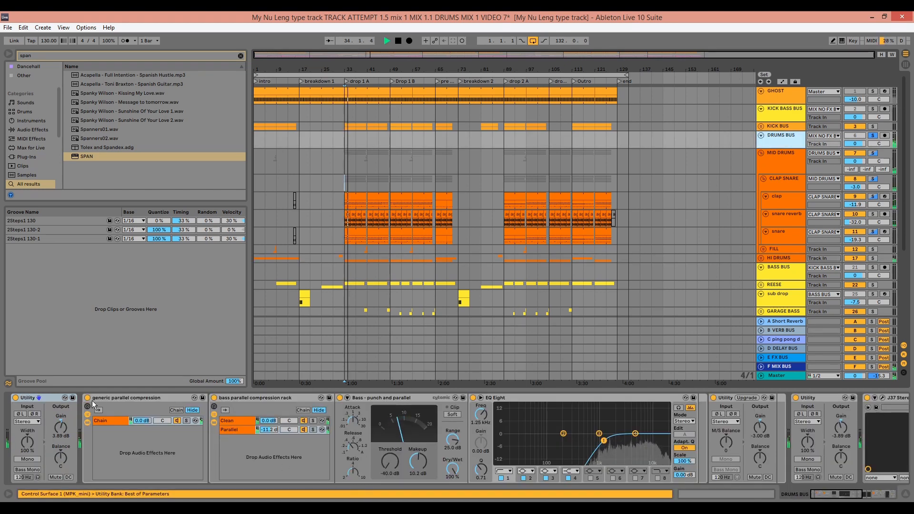
pyautogui.click(88, 398)
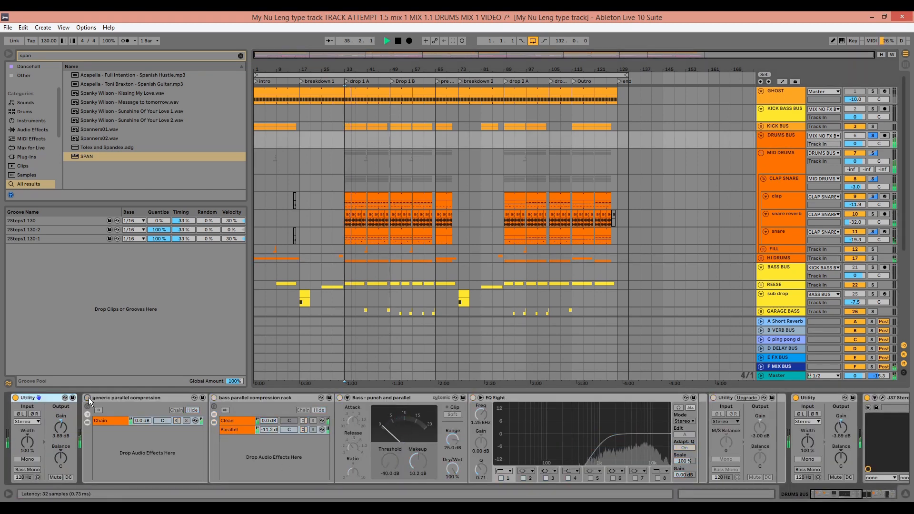
pyautogui.click(89, 398)
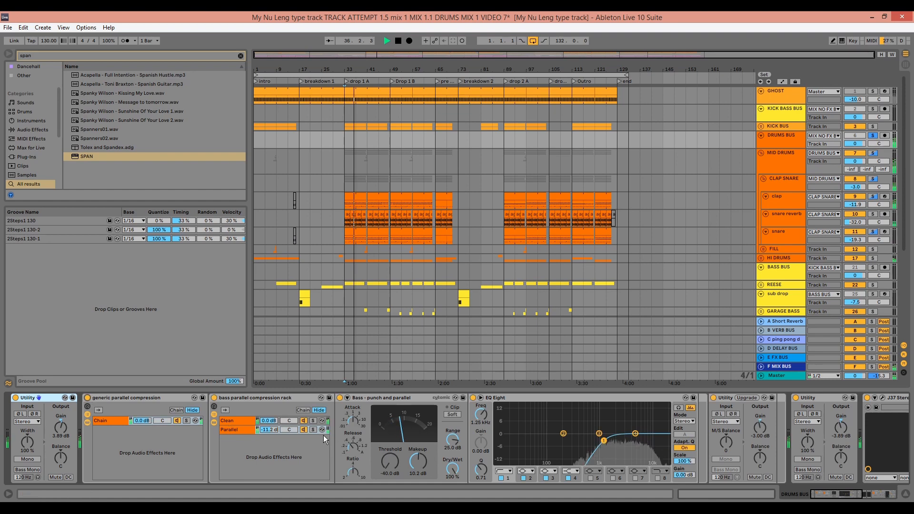
# Set the DRUMS BUS Parallel chain to -11.8 dB and lower the EQ Eight low-cut to 1.17 kHz while playing the full mix
pyautogui.moveTo(276, 432); pyautogui.dragTo(276, 435)
pyautogui.click(874, 137)
pyautogui.press('space')
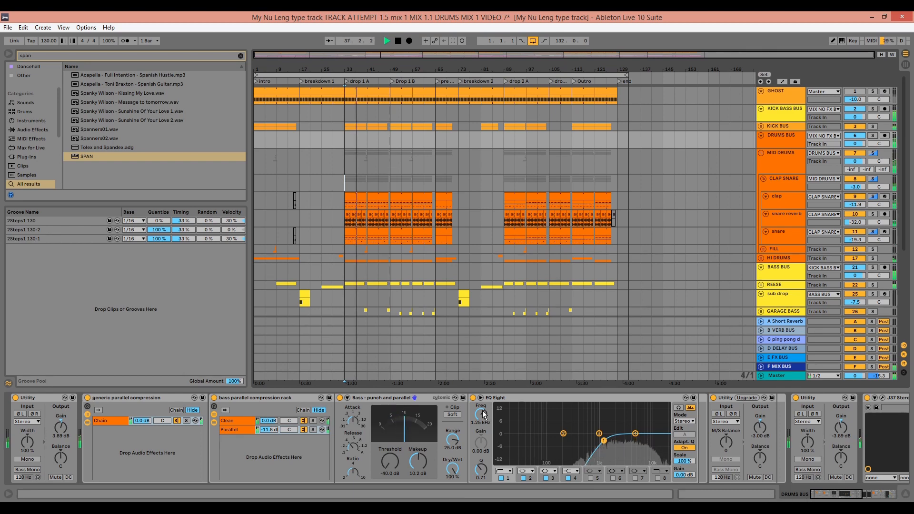
pyautogui.moveTo(485, 418); pyautogui.dragTo(484, 419)
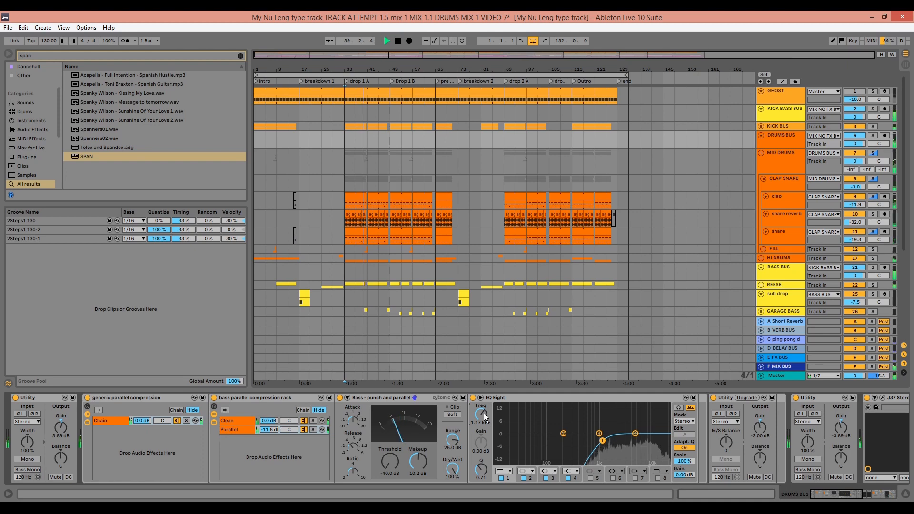
pyautogui.press('space')
pyautogui.click(544, 401)
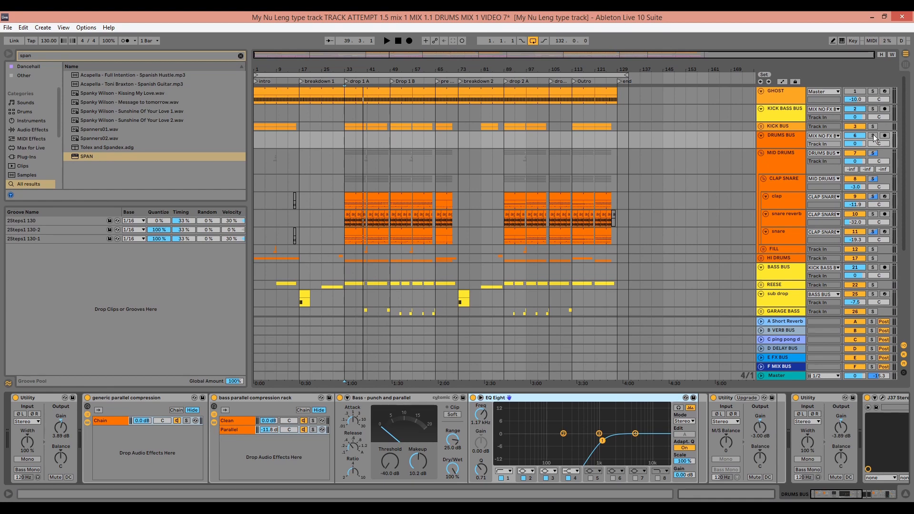
# Audition the soloed DRUMS BUS from drop 1 A with only the Parallel chain, then with both chains, and unsolo the bus
pyautogui.press('space')
pyautogui.click(313, 430)
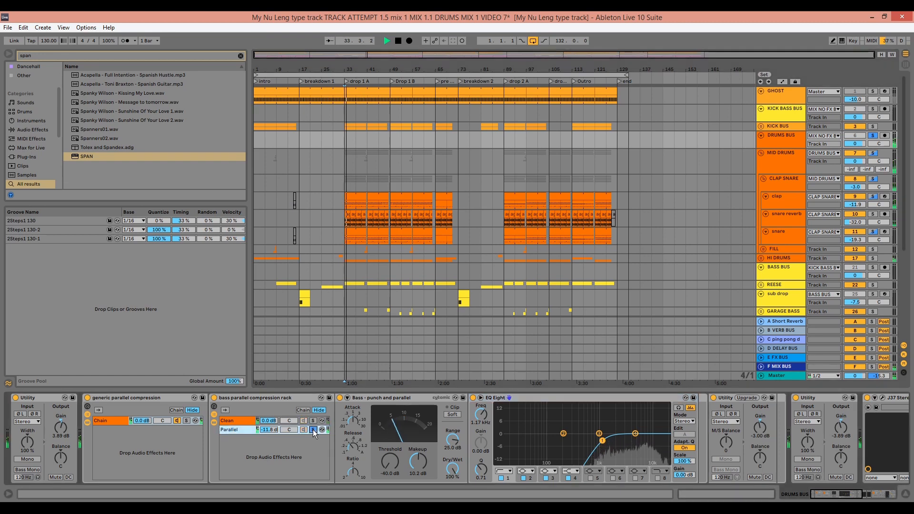
pyautogui.click(313, 429)
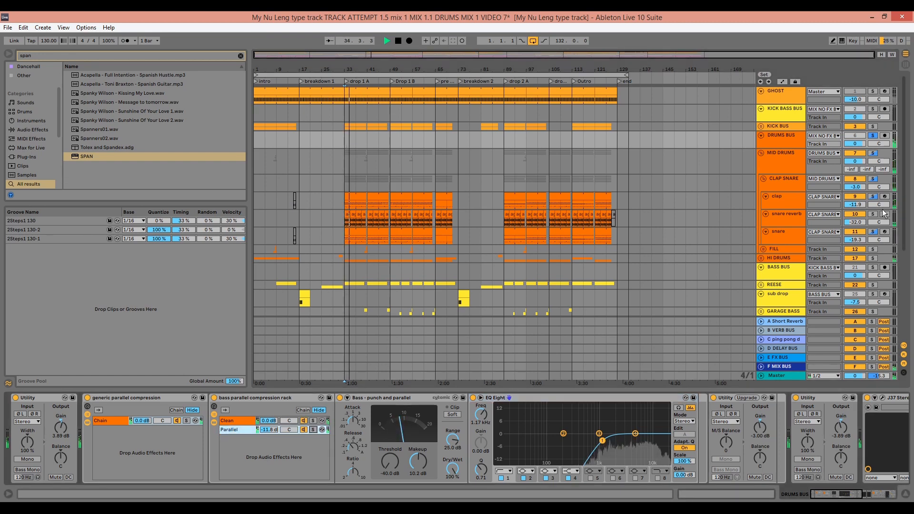
pyautogui.press('space')
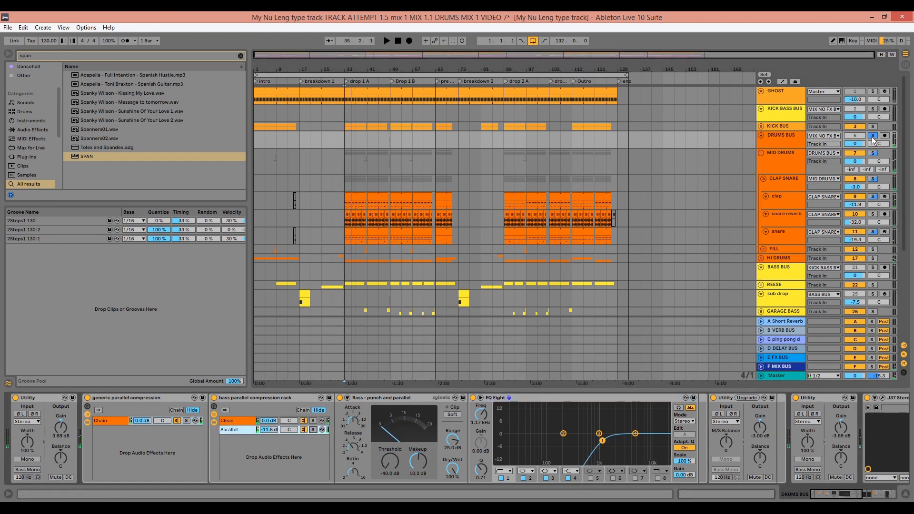
pyautogui.click(873, 136)
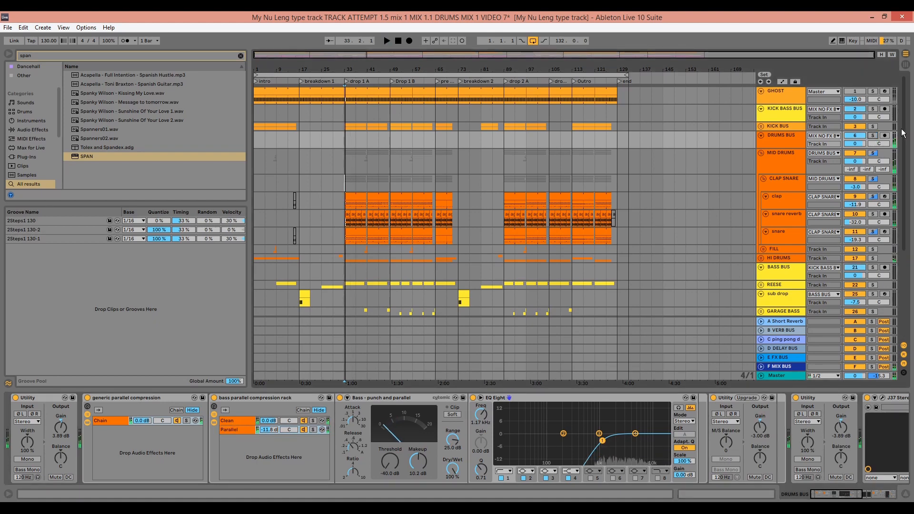
# Compare the soloed ref track with the full mix from drop 1 A
pyautogui.scroll(-1, 907, 191)
pyautogui.scroll(-5, 862, 279)
pyautogui.click(874, 282)
pyautogui.press('space')
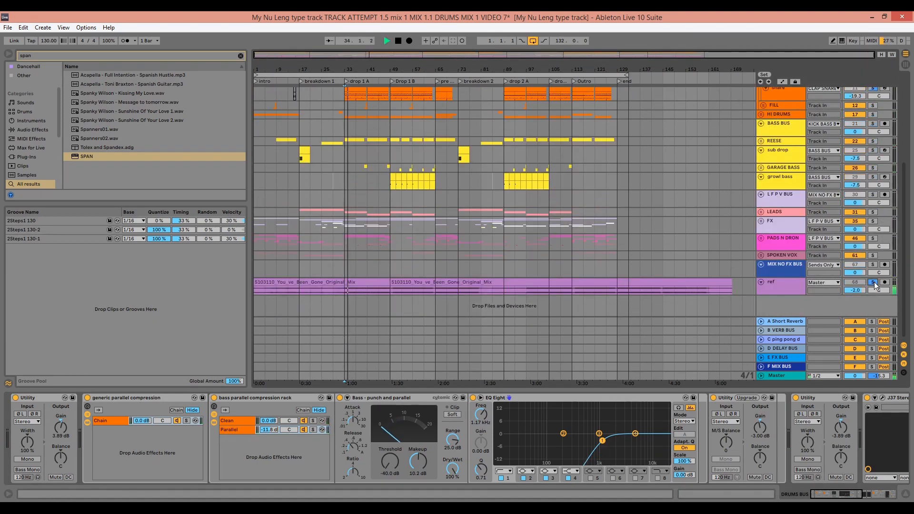
pyautogui.press('space')
pyautogui.click(874, 282)
pyautogui.press('space')
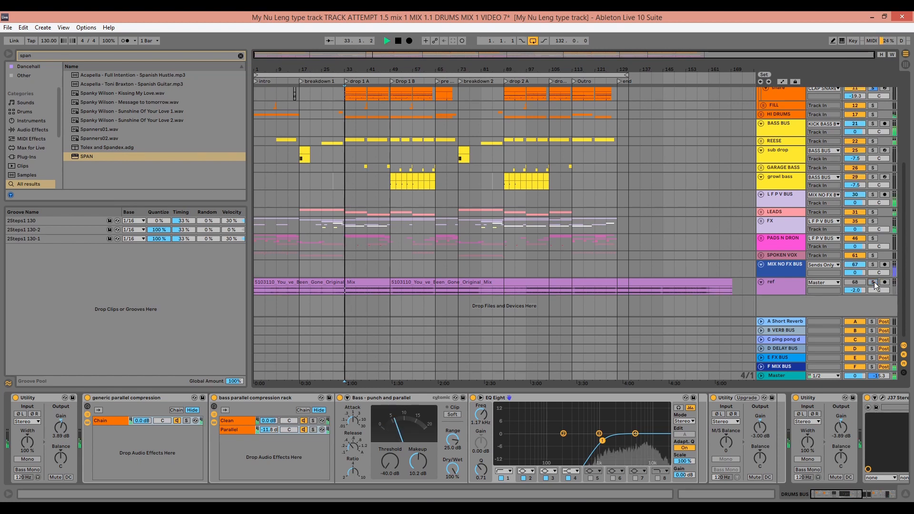
pyautogui.scroll(5, 649, 247)
pyautogui.press('space')
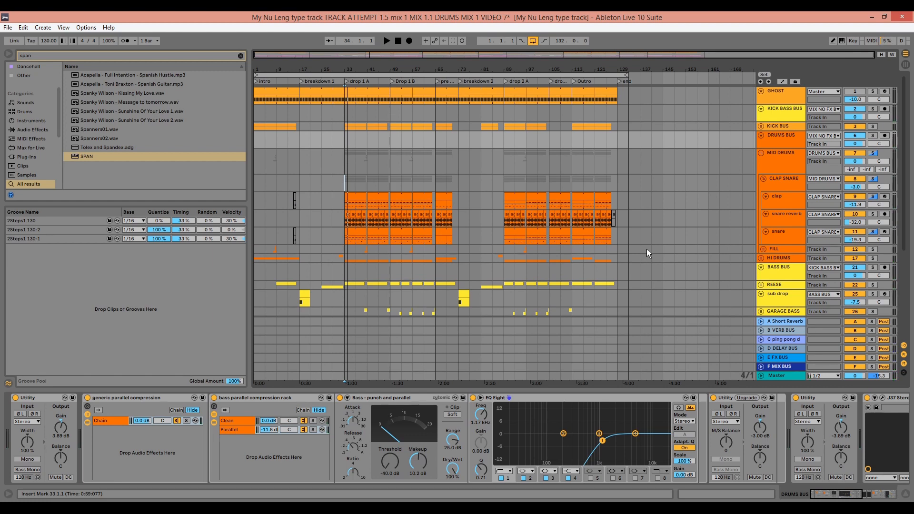
# Inspect the J37 Stereo tape plugin further along the DRUMS BUS device chain and close its window
pyautogui.click(868, 494)
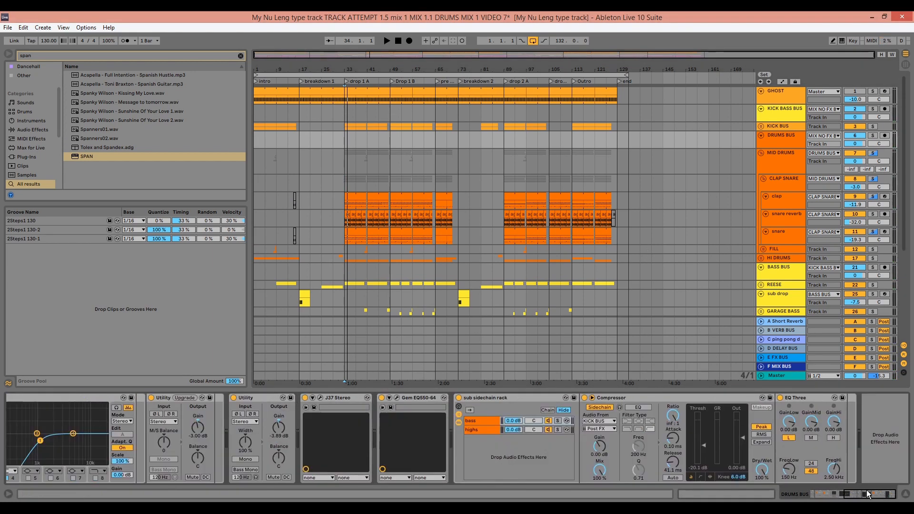
pyautogui.click(319, 398)
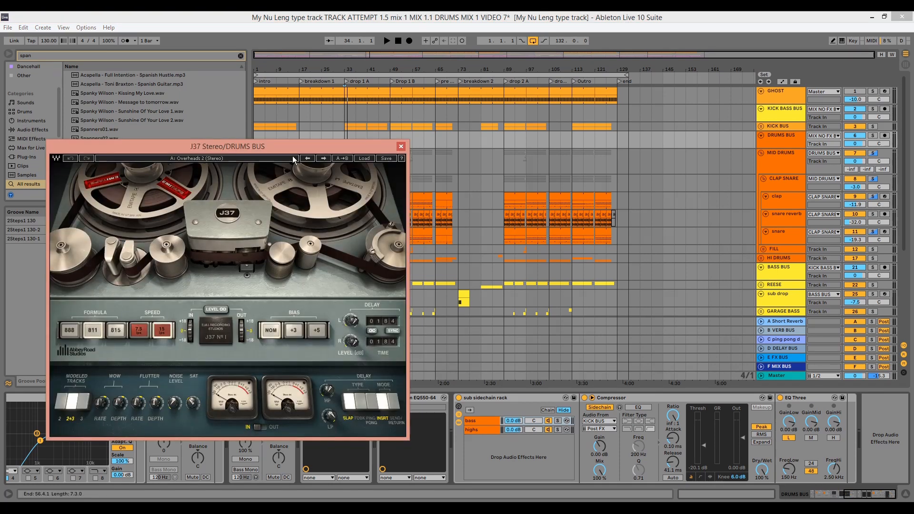
pyautogui.click(401, 148)
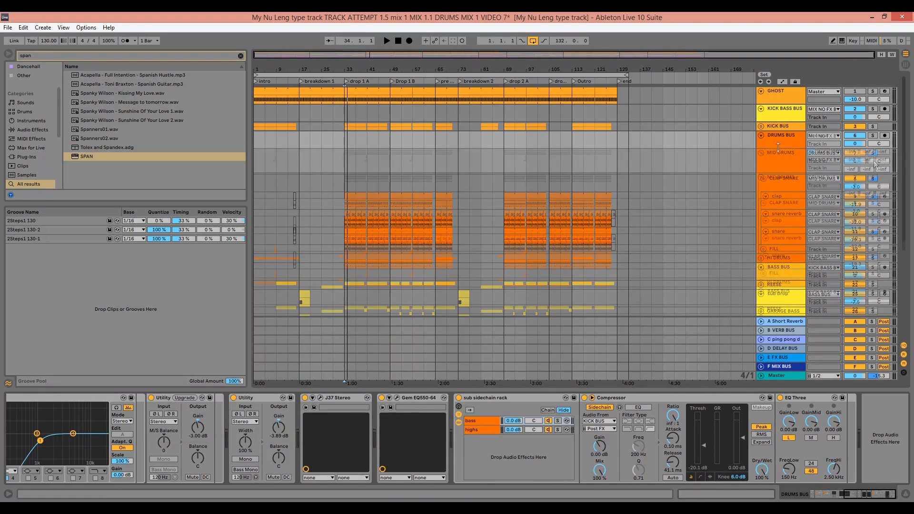
# Audition the DRUMS BUS with its A Short Reverb send from drop 1 A, first soloed and then within the full mix
pyautogui.click(873, 136)
pyautogui.press('space')
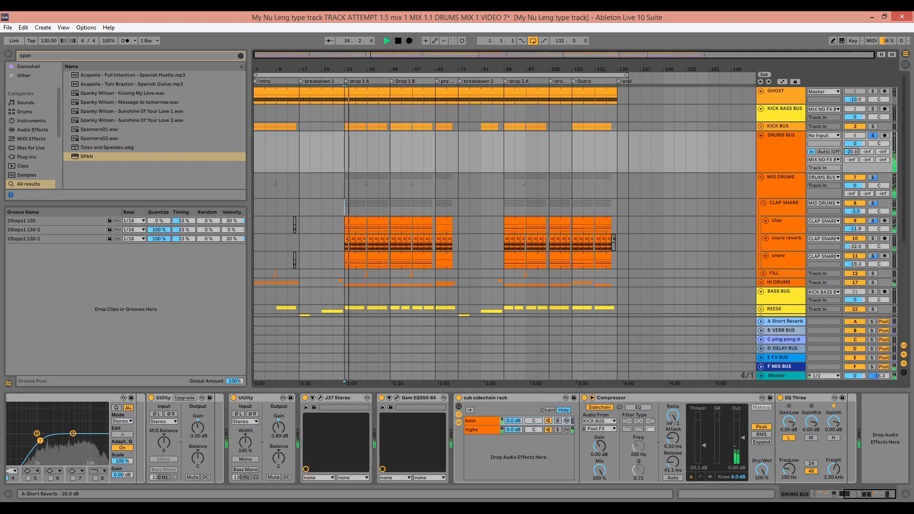
pyautogui.click(873, 135)
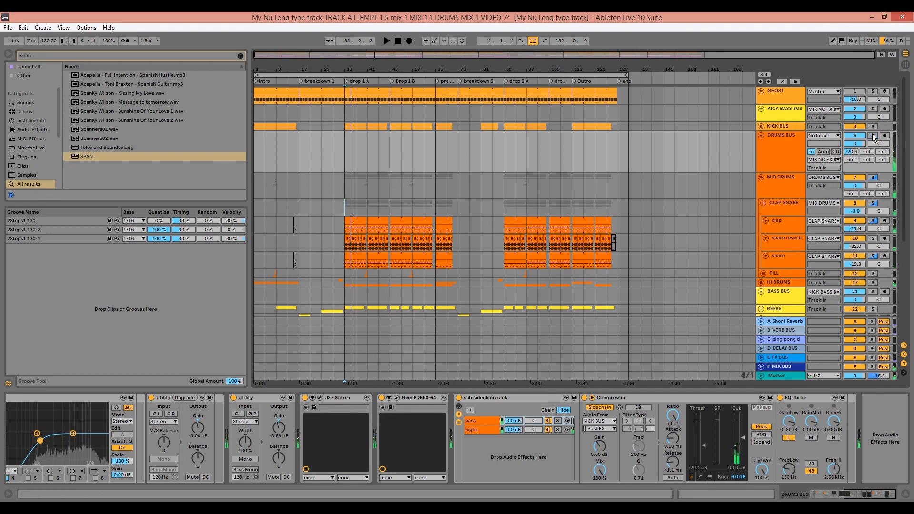
pyautogui.press('space')
pyautogui.press('space')
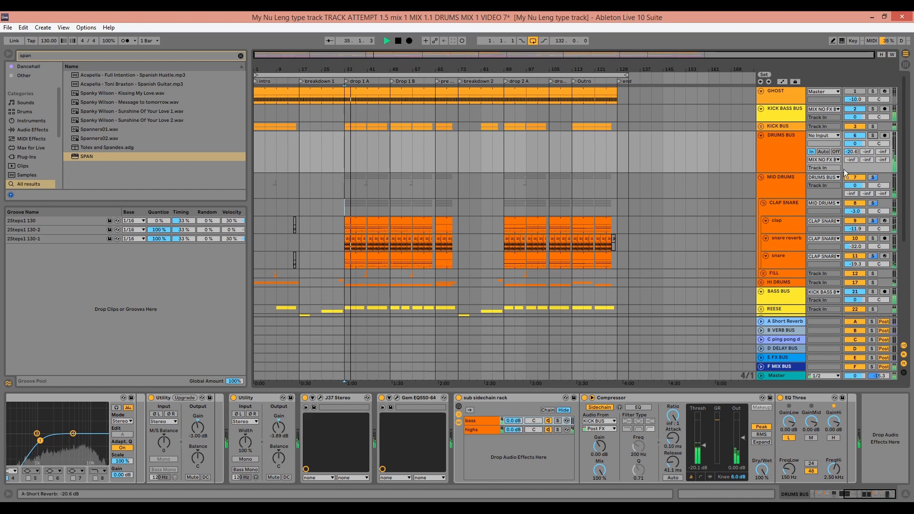
pyautogui.press('space')
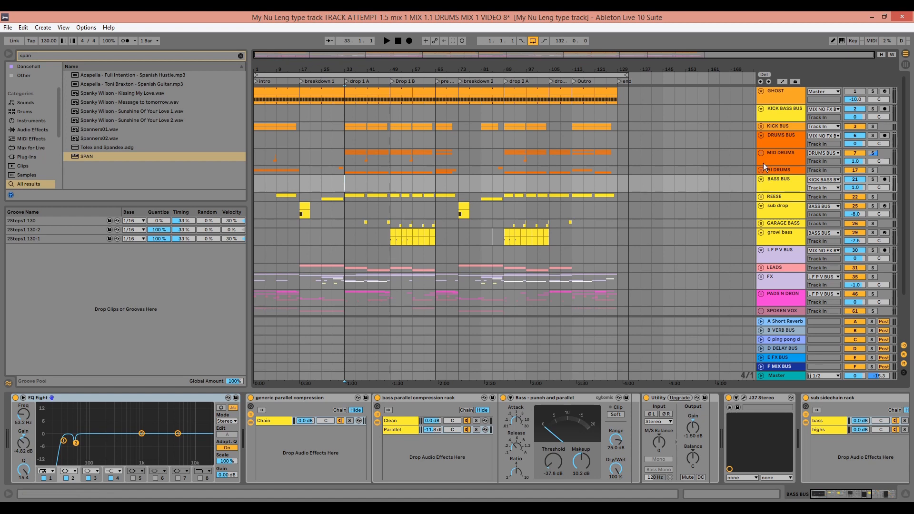
# Solo the KICK BASS BUS, play it from Drop 1 B and open its iZotope Alloy 2 with the Preset Manager dismissed
pyautogui.click(783, 111)
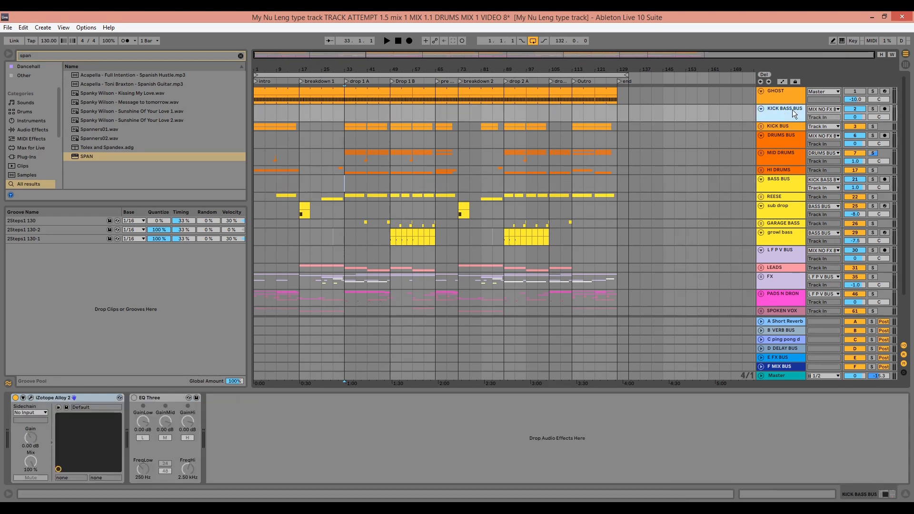
pyautogui.click(874, 109)
pyautogui.press('space')
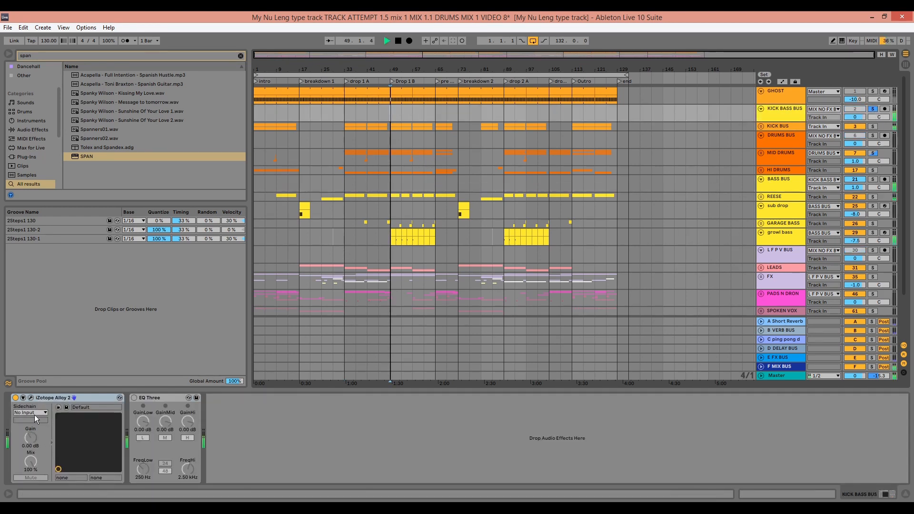
pyautogui.click(31, 398)
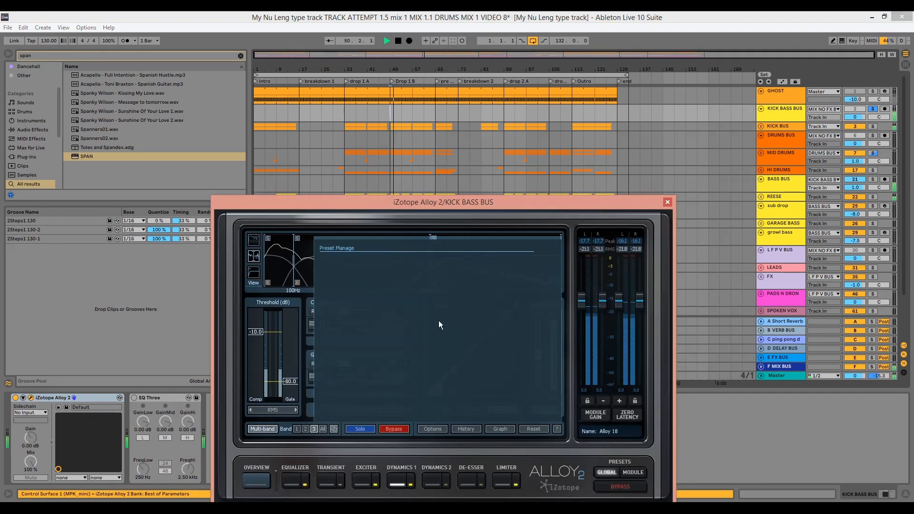
pyautogui.click(542, 414)
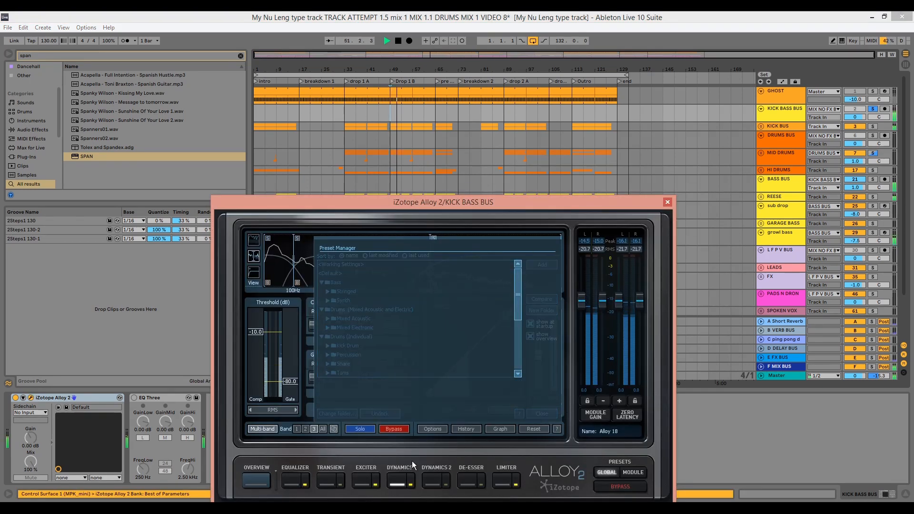
# Enable Alloy 2's Transient module on the KICK BASS BUS, watch its levels during playback from Drop 1 B, and close the plugin
pyautogui.press('space')
pyautogui.click(326, 485)
pyautogui.click(339, 485)
pyautogui.press('space')
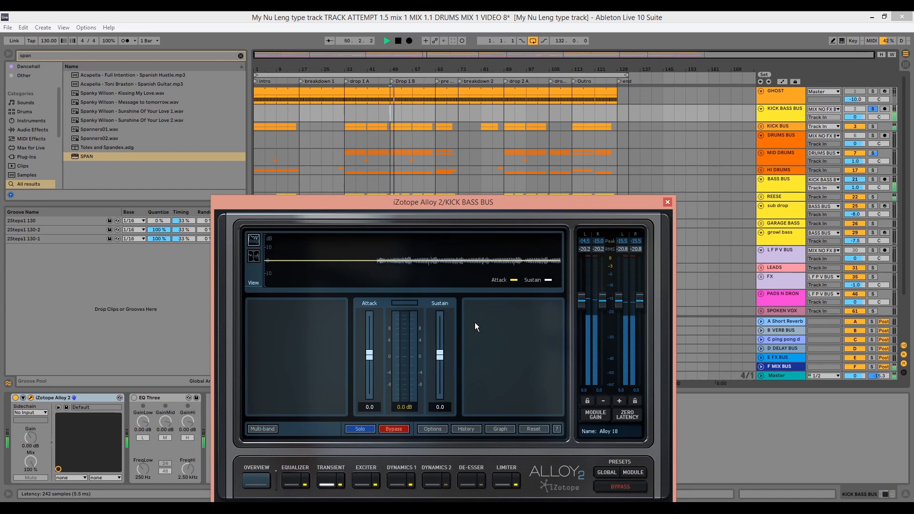
pyautogui.moveTo(497, 209); pyautogui.dragTo(502, 174)
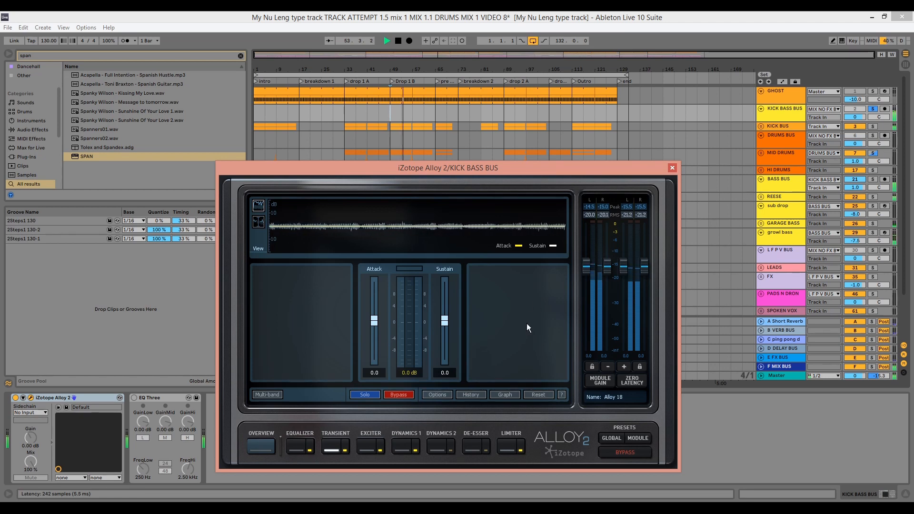
pyautogui.press('space')
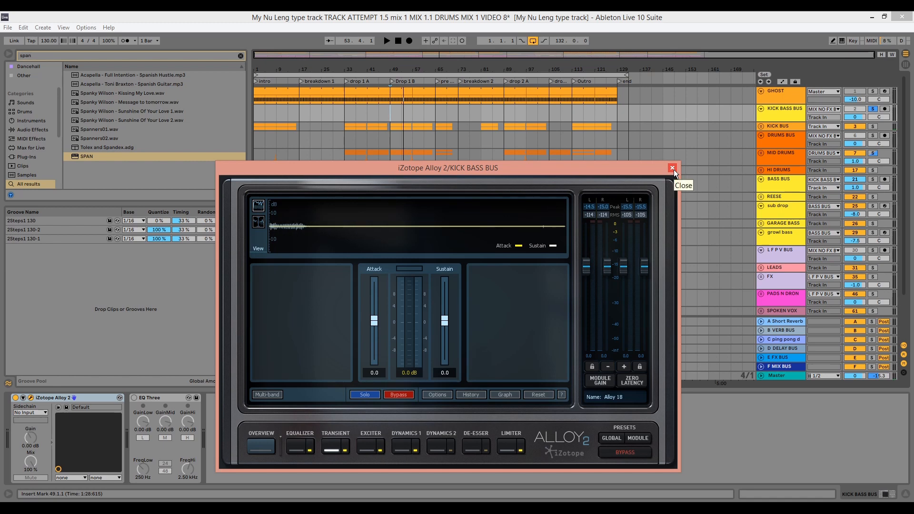
pyautogui.click(672, 168)
# Add one Utility before and another after Alloy 2 on the KICK BASS BUS, setting the second one's gain to -7.78 dB
pyautogui.hotkey('ctrl', 'f')
pyautogui.write('ut')
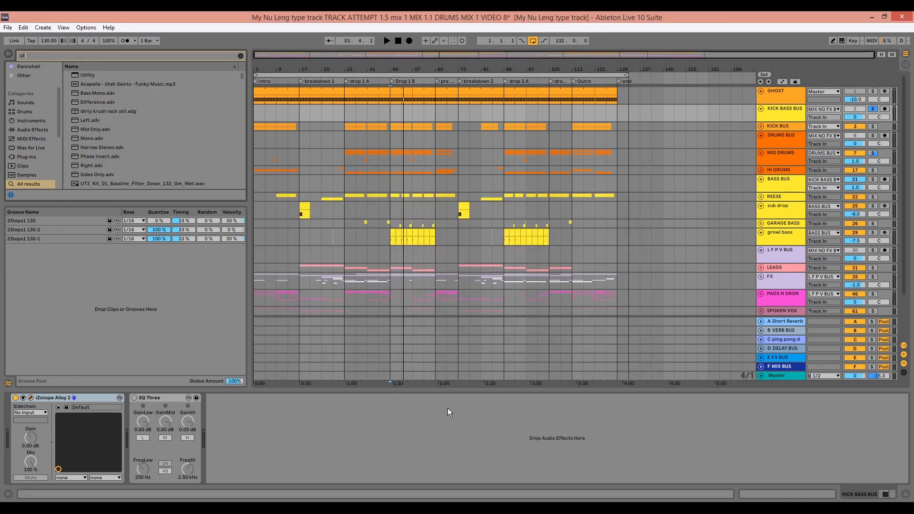
pyautogui.doubleClick(88, 75)
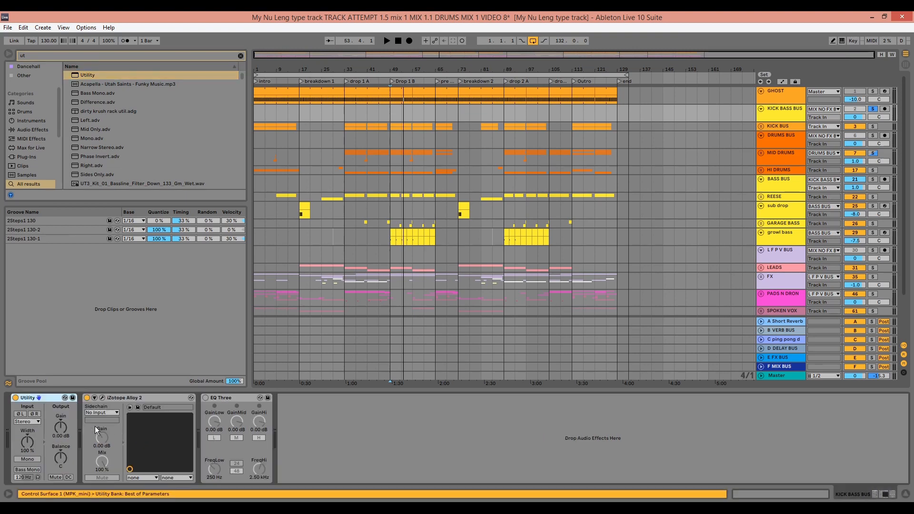
pyautogui.moveTo(35, 398); pyautogui.dragTo(173, 424)
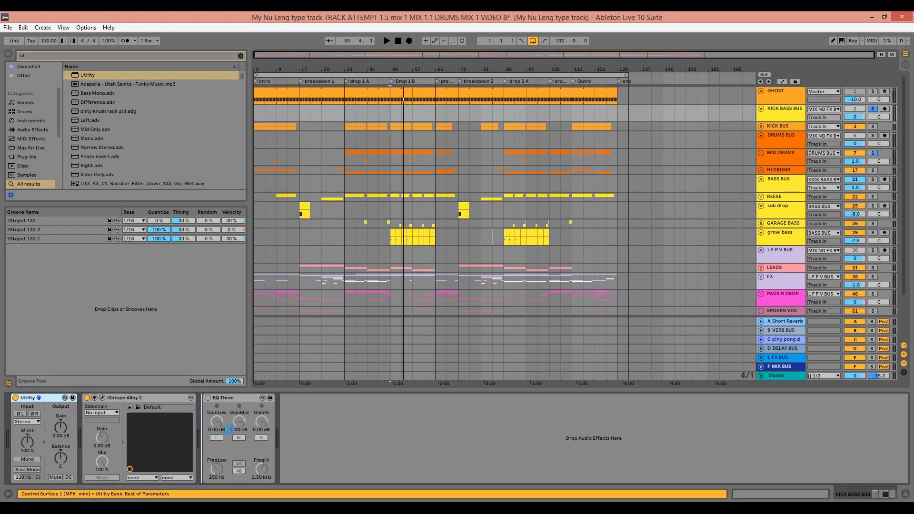
pyautogui.moveTo(231, 429); pyautogui.dragTo(251, 443)
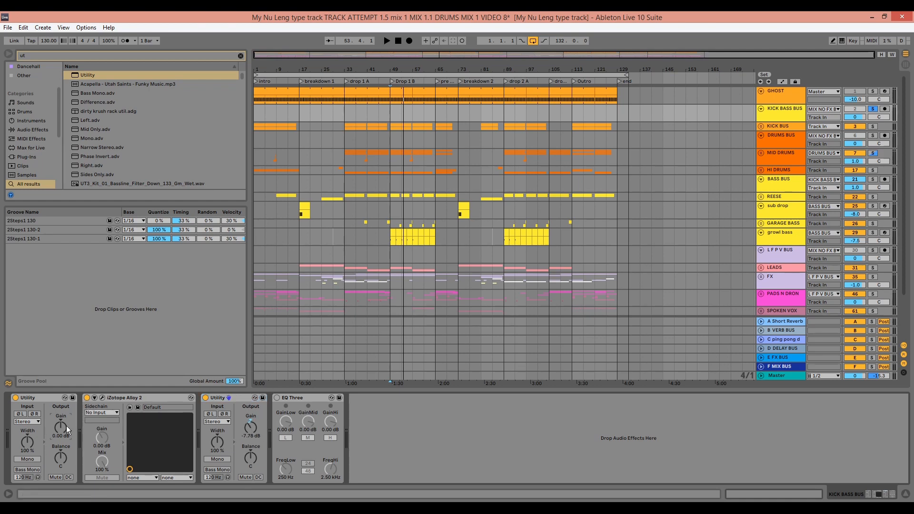
# Set the first Utility's gain to 6.00 dB and check the boosted signal on Alloy 2's Transient display from Drop 1 B
pyautogui.press('space')
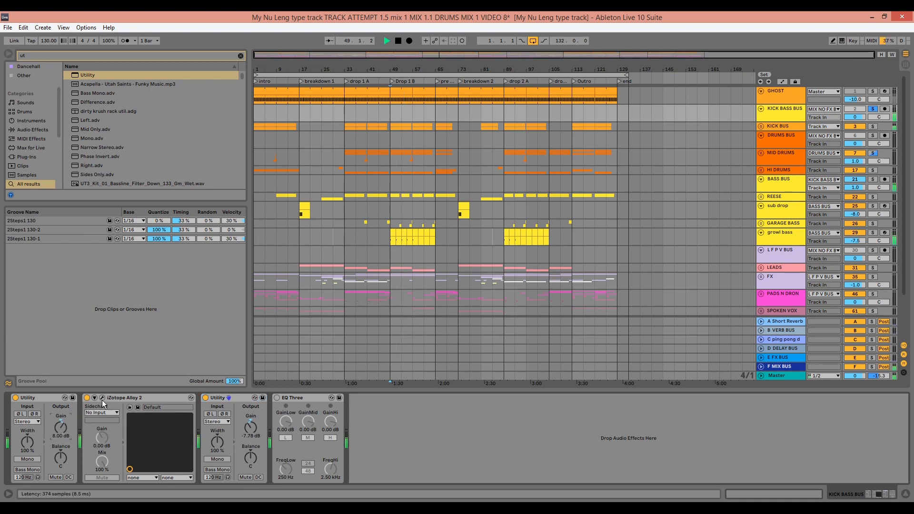
pyautogui.click(102, 398)
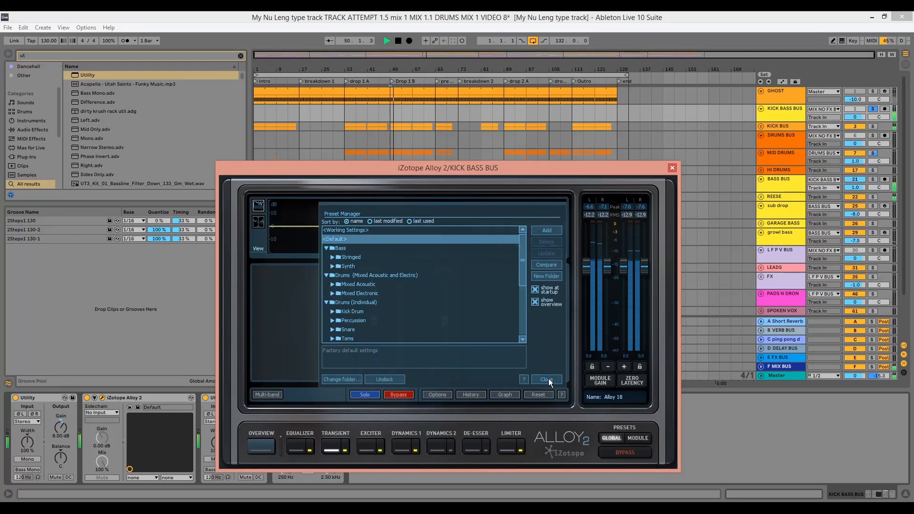
pyautogui.click(548, 379)
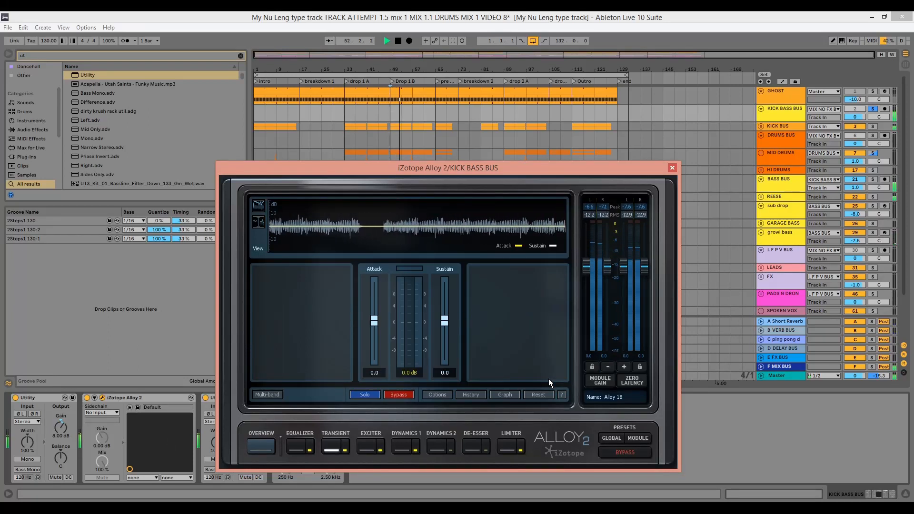
pyautogui.press('space')
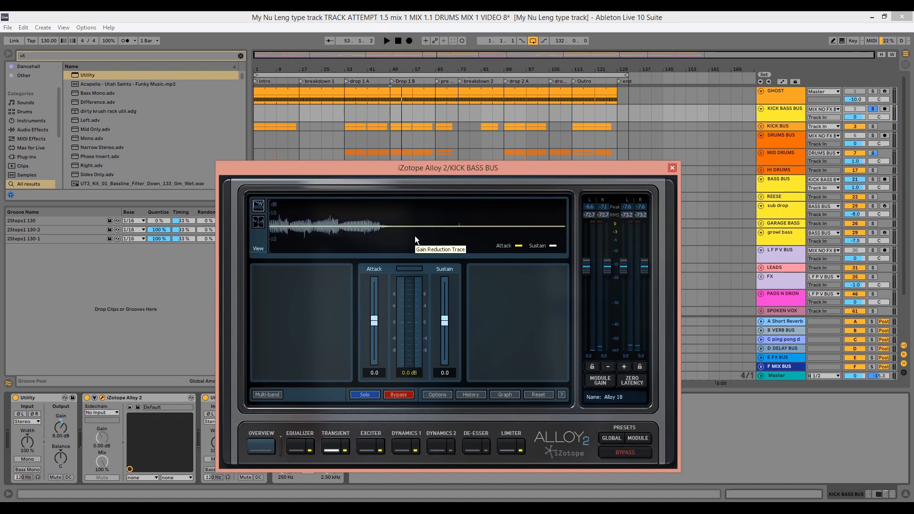
pyautogui.click(673, 169)
# Bypass both Utility devices on the KICK BASS BUS and unsolo the bus
pyautogui.click(206, 399)
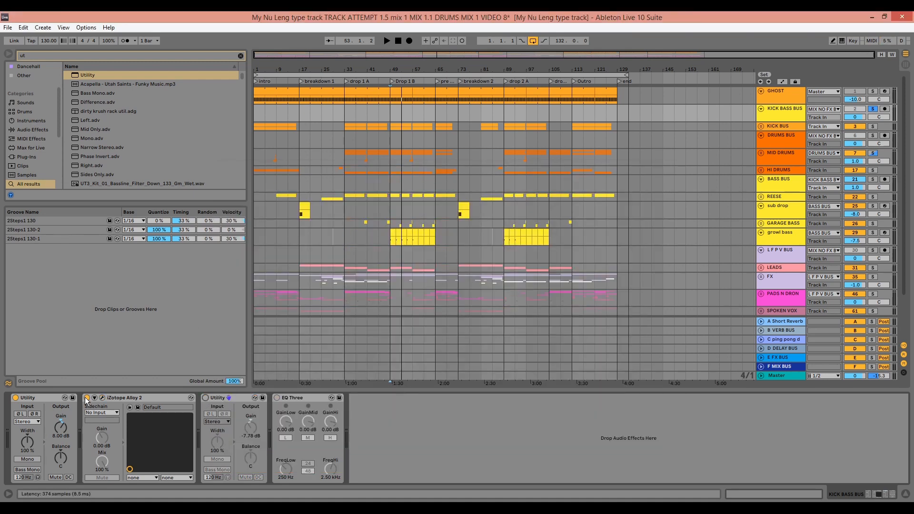
pyautogui.click(15, 399)
pyautogui.press('space')
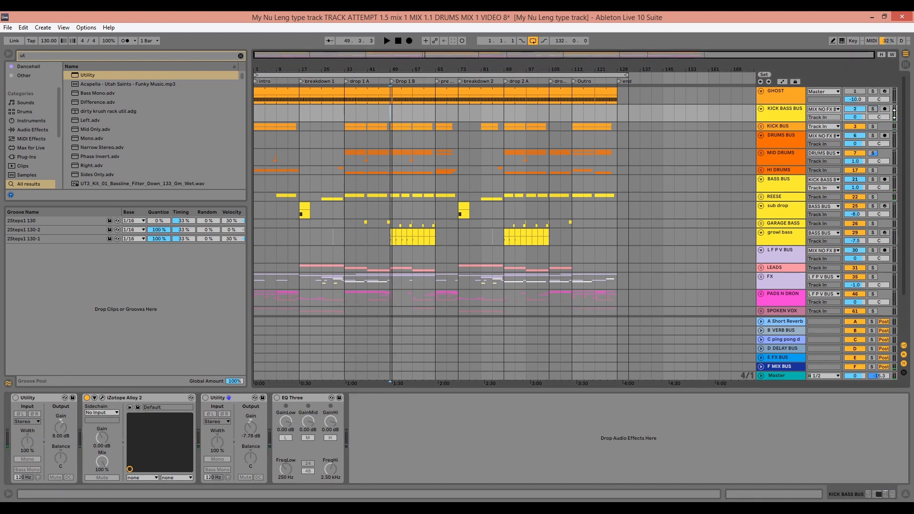
pyautogui.moveTo(904, 141); pyautogui.dragTo(904, 193)
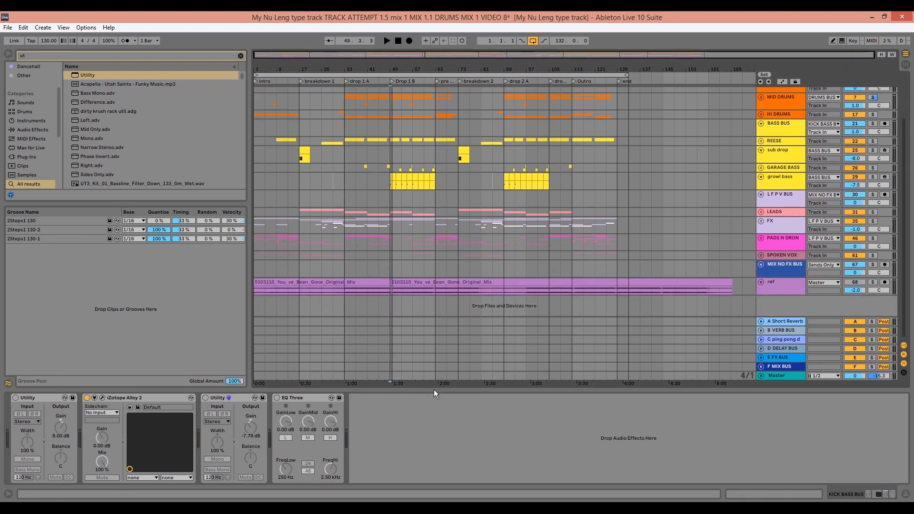
# Solo the ref track and play a short passage of it from drop 1 A
pyautogui.click(346, 290)
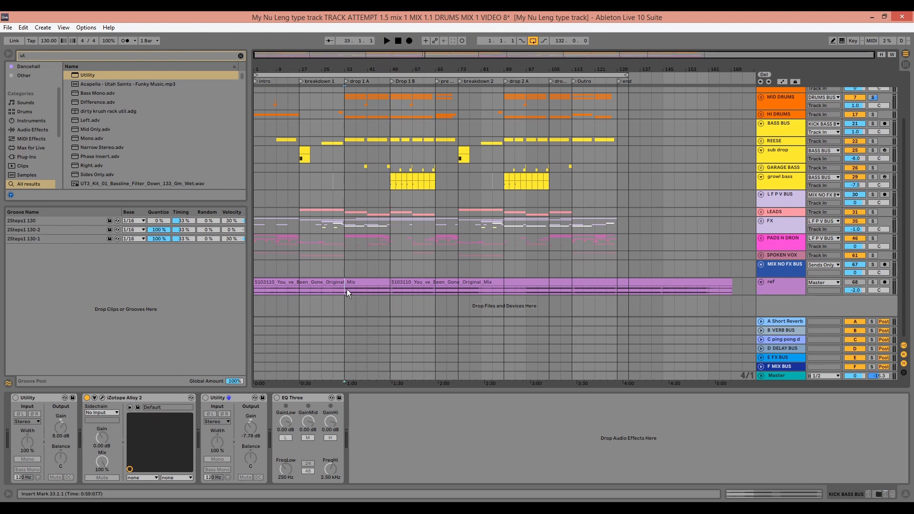
pyautogui.click(873, 281)
pyautogui.press('space')
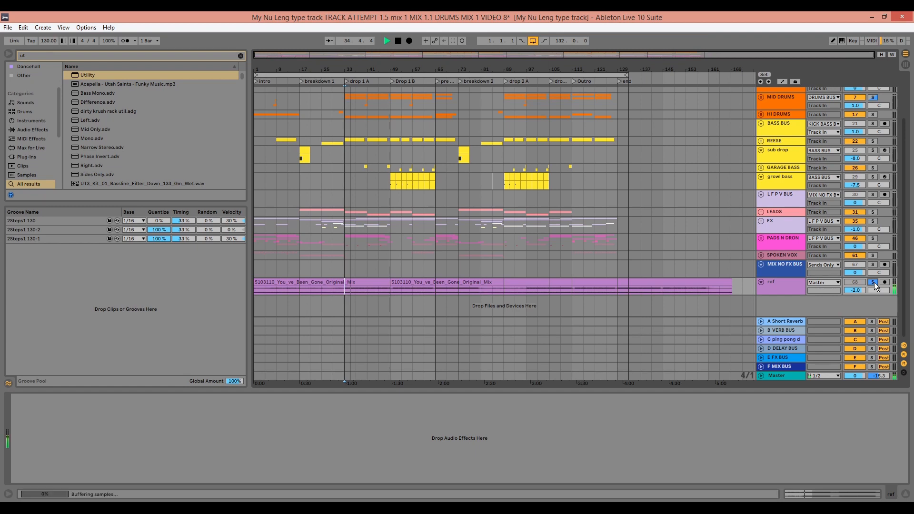
pyautogui.press('space')
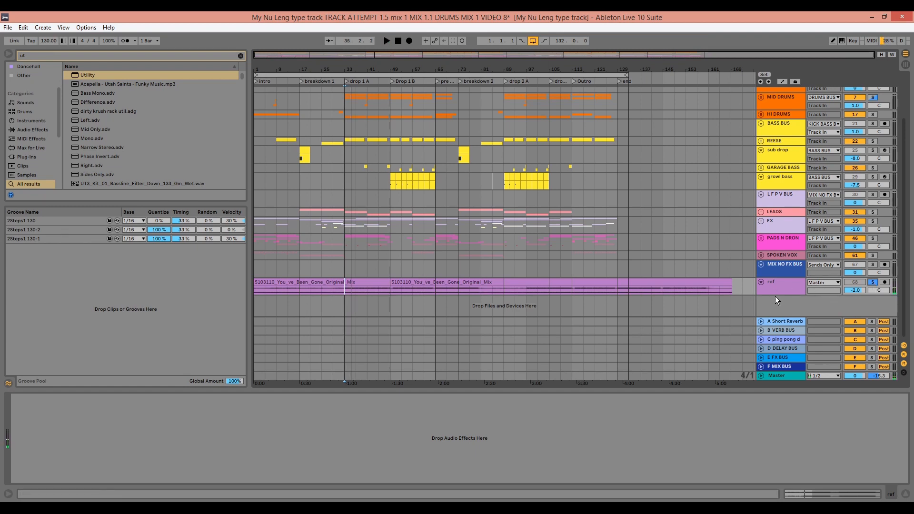
# Enlarge the ref track and examine its waveform closely around drop 1 A during playback
pyautogui.moveTo(775, 295); pyautogui.dragTo(774, 382)
pyautogui.scroll(-3, 349, 296)
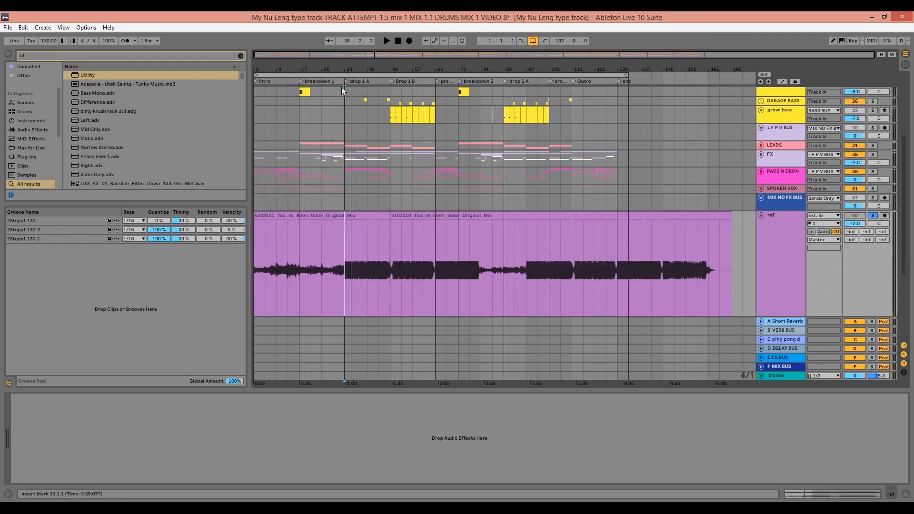
pyautogui.moveTo(346, 70); pyautogui.dragTo(326, 190)
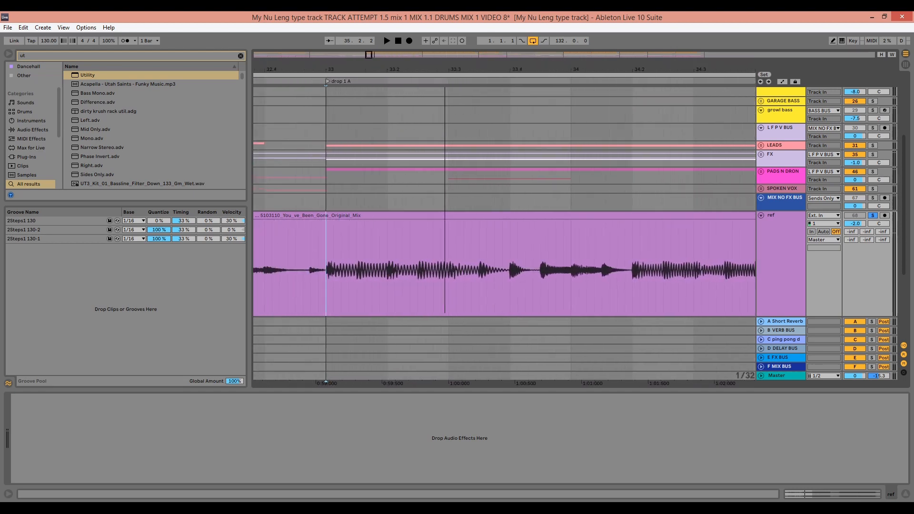
pyautogui.moveTo(445, 67); pyautogui.dragTo(506, 66)
pyautogui.press('space')
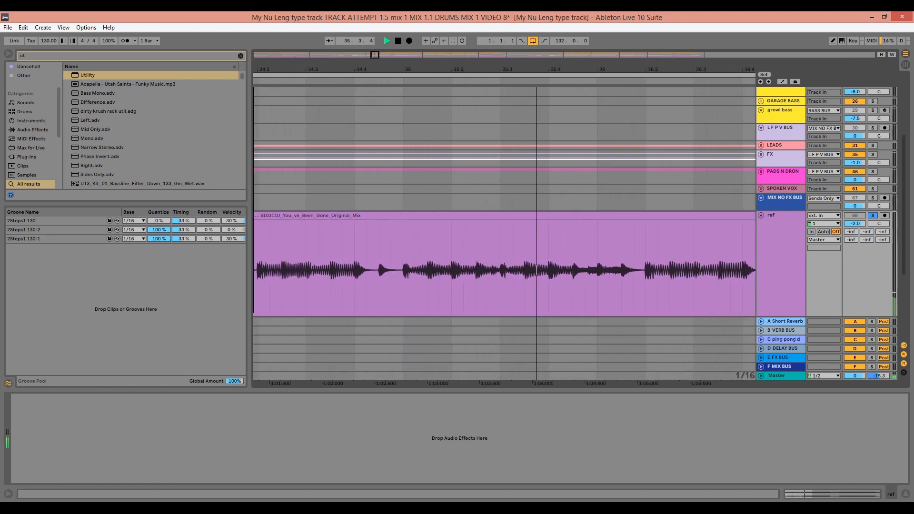
pyautogui.moveTo(447, 68); pyautogui.dragTo(448, 28)
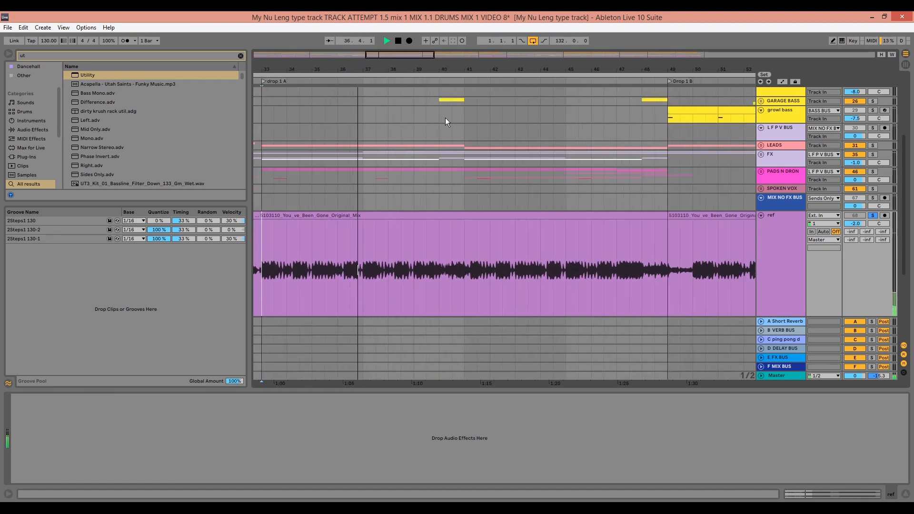
pyautogui.press('space')
# Solo the KICK BASS BUS, play it from drop 1 A, and show the KICK BUS devices
pyautogui.scroll(5, 746, 209)
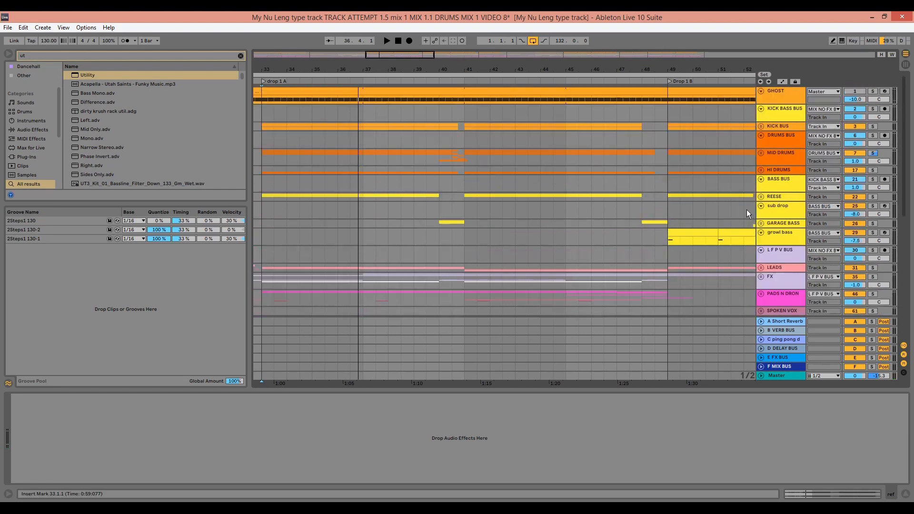
pyautogui.click(873, 109)
pyautogui.press('space')
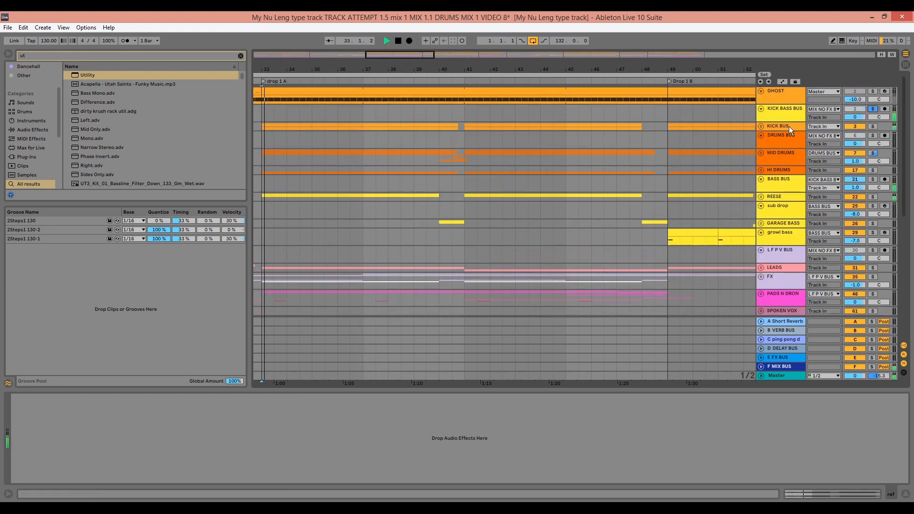
pyautogui.click(788, 127)
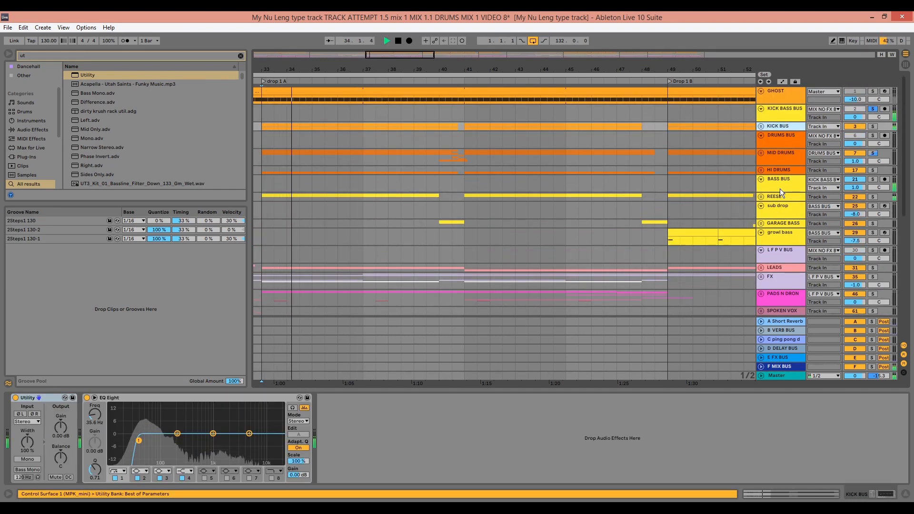
# Add a second EQ Three at the end of the BASS BUS device chain and set its FreqLow to 80 Hz
pyautogui.click(780, 189)
pyautogui.moveTo(843, 492); pyautogui.dragTo(889, 497)
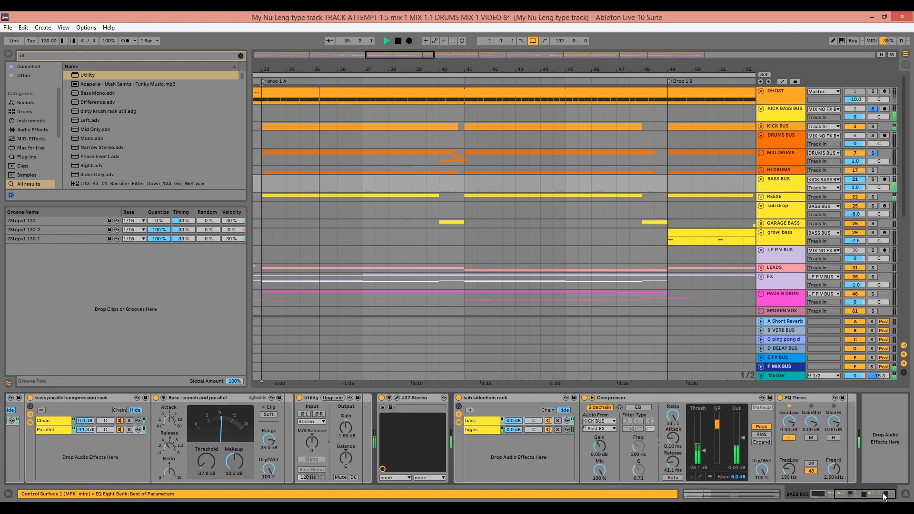
pyautogui.hotkey('ctrl', 'f')
pyautogui.write('eq')
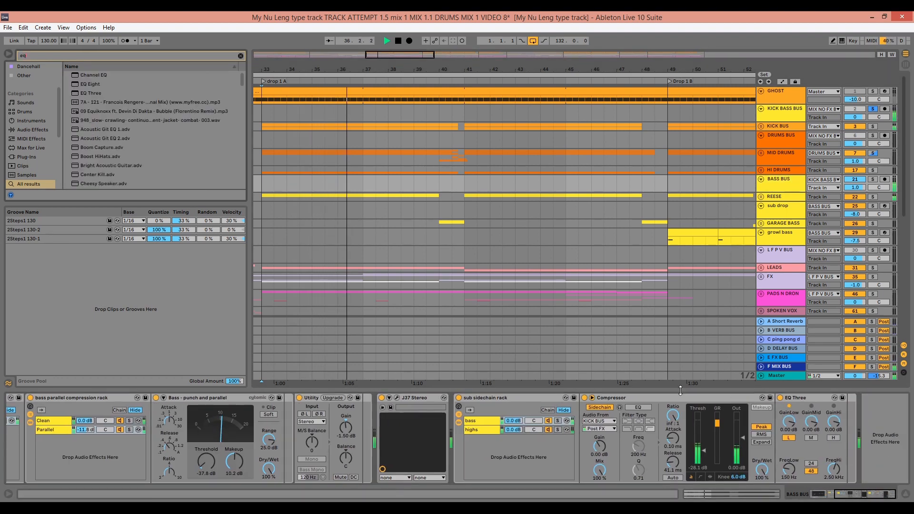
pyautogui.click(92, 93)
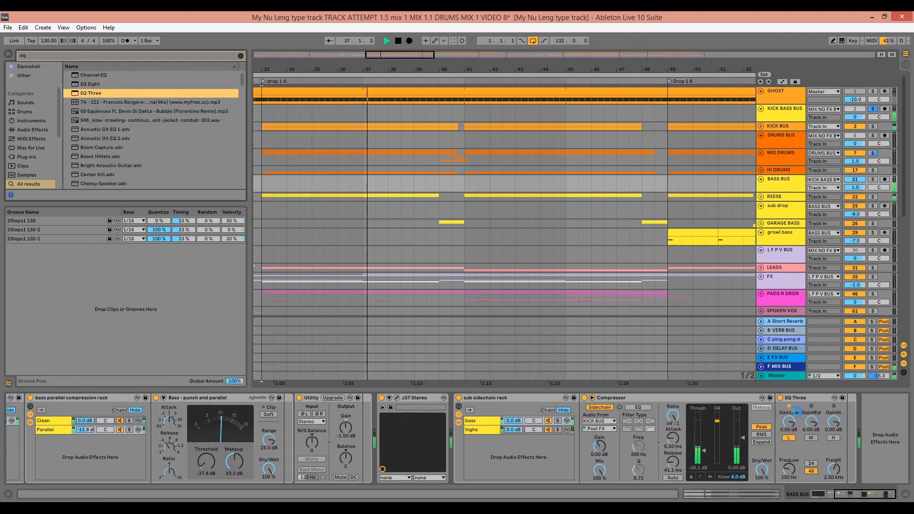
pyautogui.moveTo(862, 481); pyautogui.dragTo(856, 480)
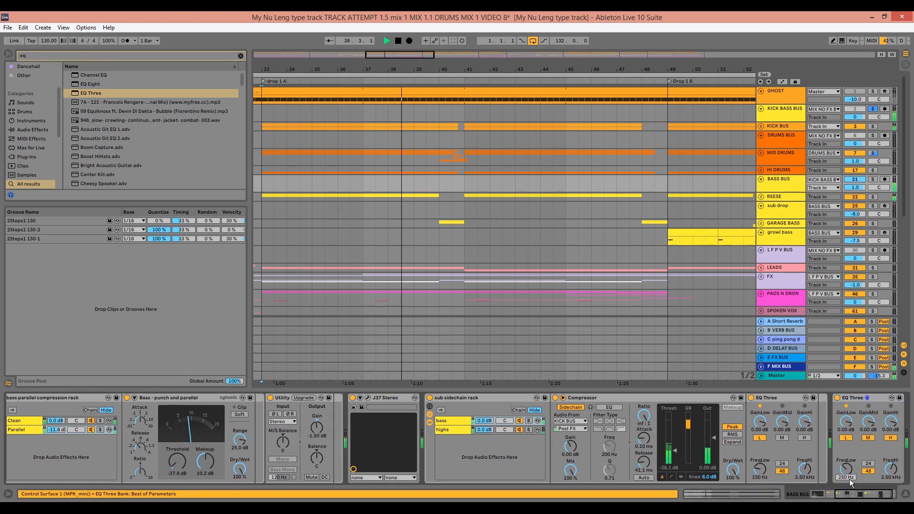
pyautogui.click(849, 479)
pyautogui.write('80')
pyautogui.press('Return')
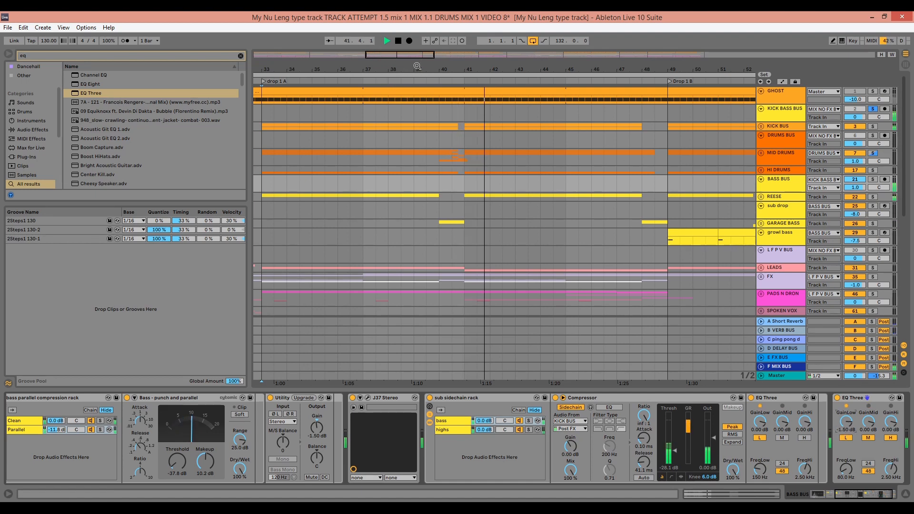
# Solo the BASS BUS, set the playback start at Drop 1 B, and inspect bands 1 and 2 of its first EQ Eight
pyautogui.moveTo(419, 69); pyautogui.dragTo(419, 33)
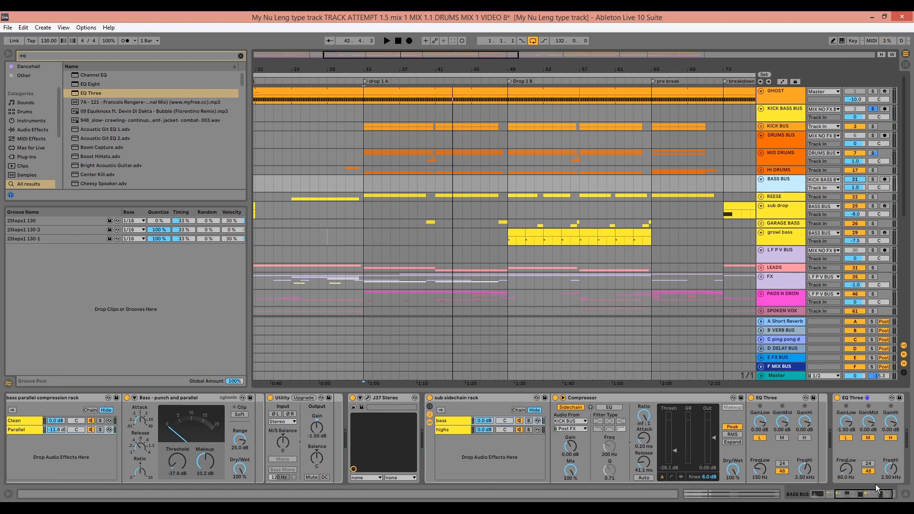
pyautogui.moveTo(875, 495); pyautogui.dragTo(850, 495)
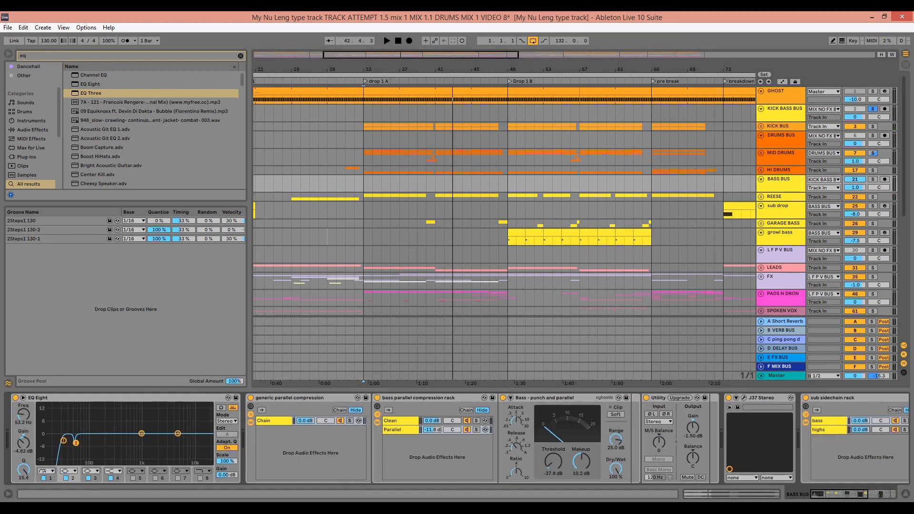
pyautogui.click(874, 180)
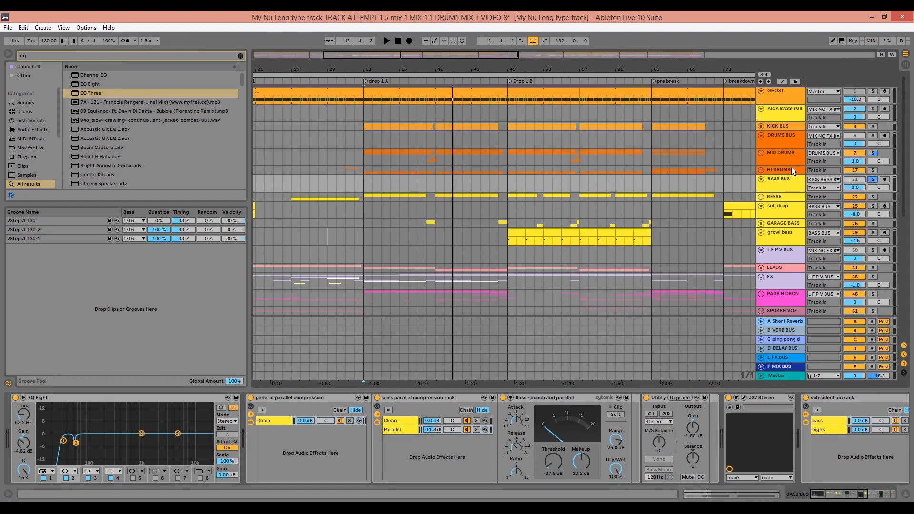
pyautogui.click(509, 184)
pyautogui.click(65, 442)
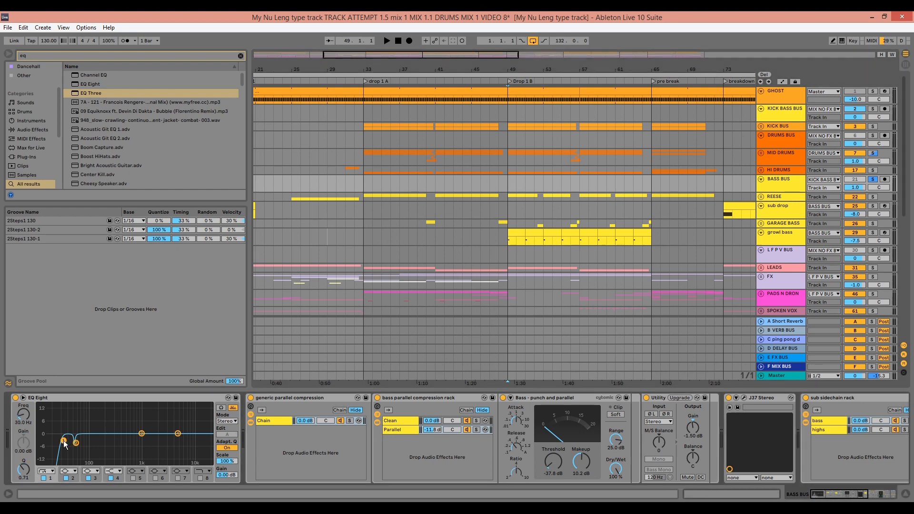
pyautogui.click(77, 443)
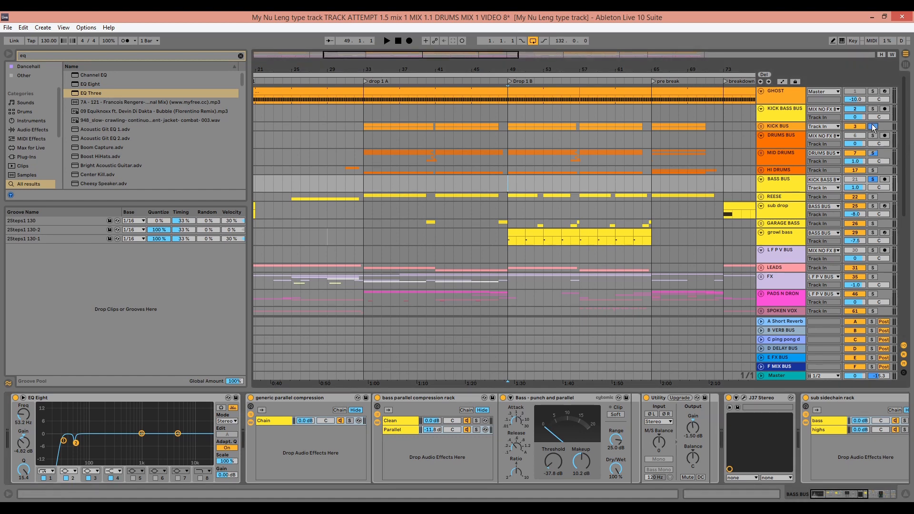
# Play the BASS BUS and KICK BUS soloed from Drop 1 B and check the Parallel chain of the bass parallel compression rack
pyautogui.press('space')
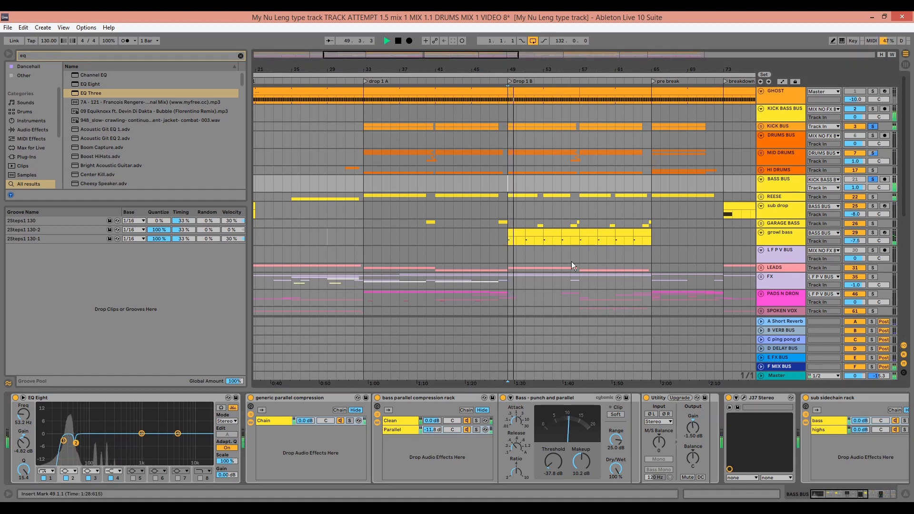
pyautogui.press('space')
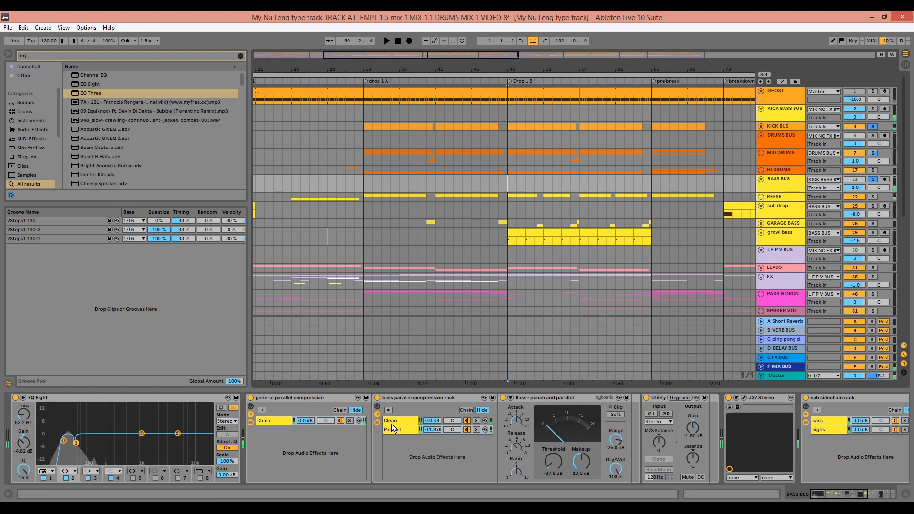
pyautogui.press('space')
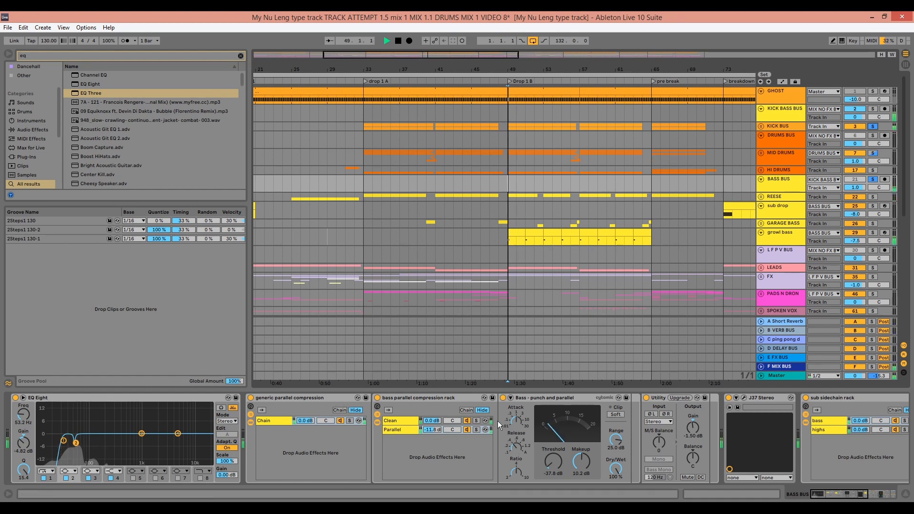
pyautogui.click(457, 431)
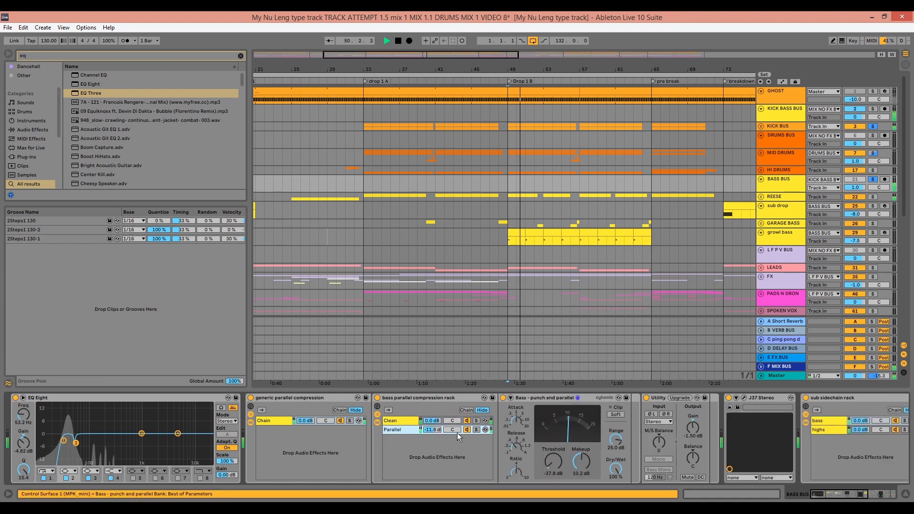
pyautogui.press('space')
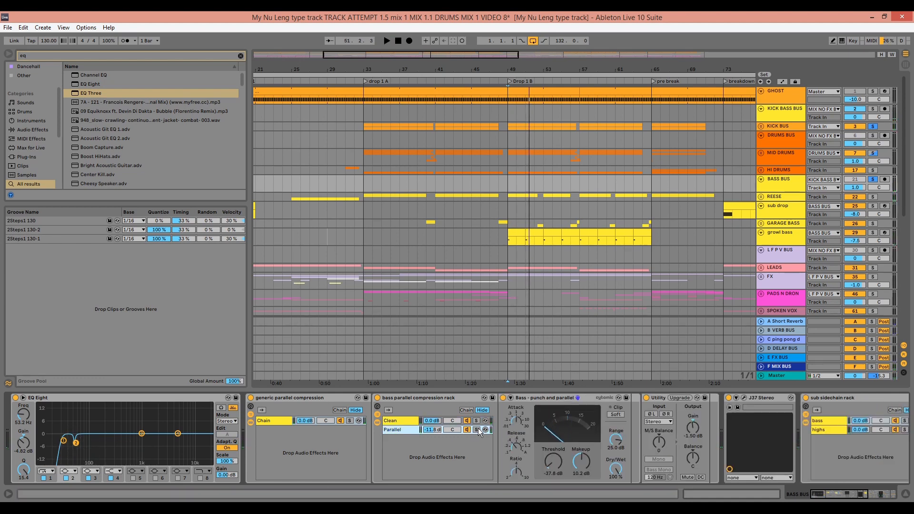
# Play from Drop 1 B, look at the J37 Stereo tape plugin's settings on the BASS BUS, and close its window
pyautogui.press('space')
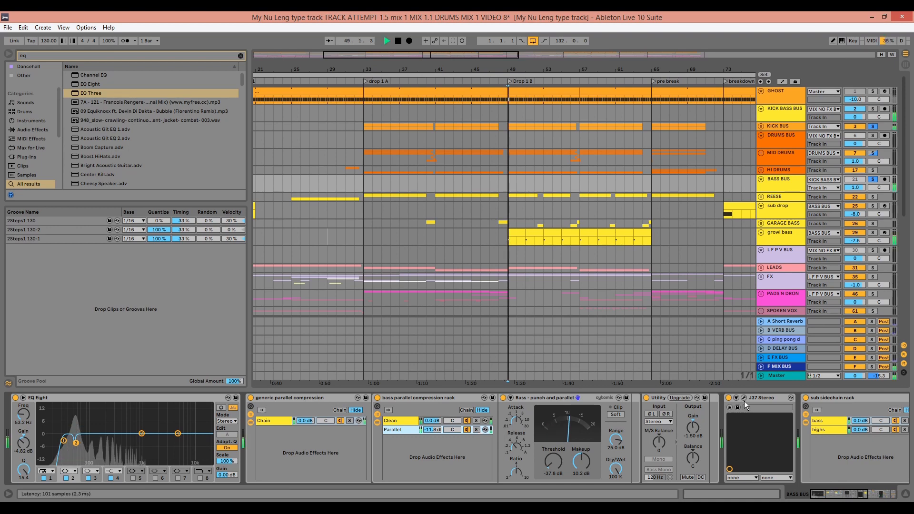
pyautogui.click(744, 397)
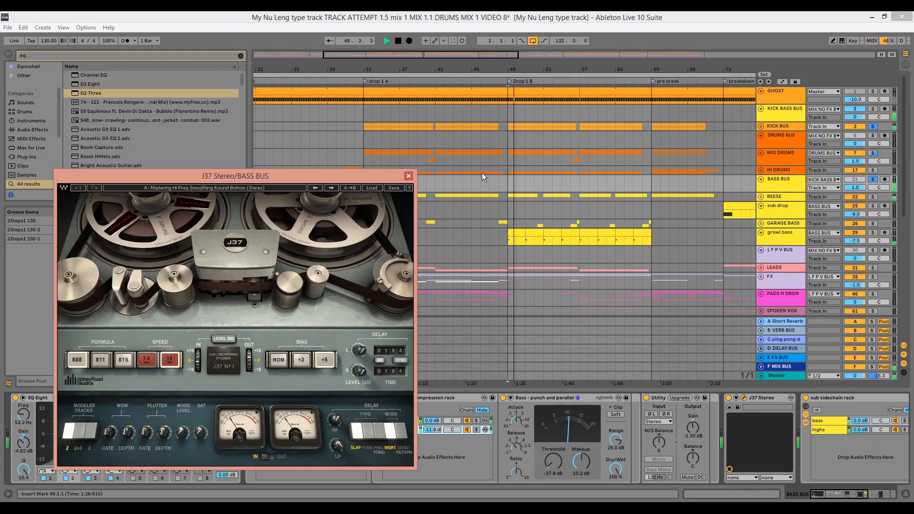
pyautogui.click(409, 176)
# Compare the devices on the bass and highs chains of the BASS BUS's sub sidechain rack
pyautogui.moveTo(844, 495); pyautogui.dragTo(872, 490)
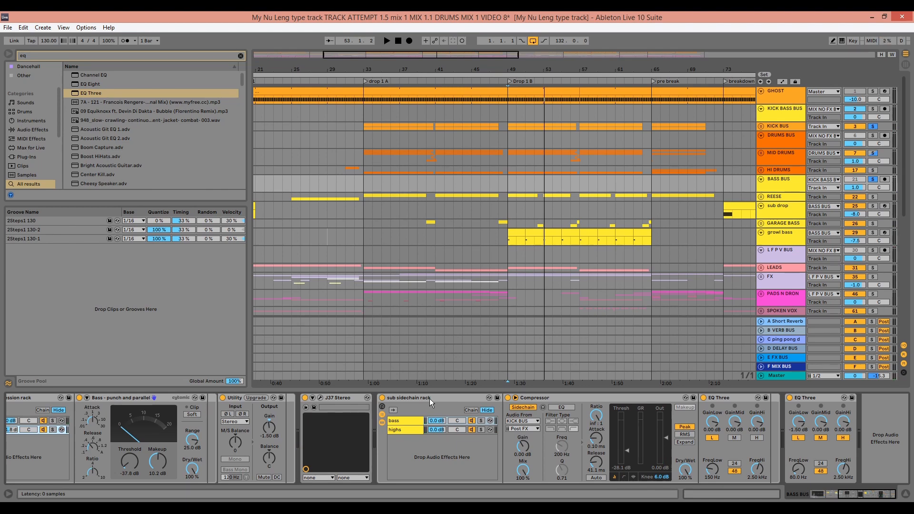
pyautogui.click(413, 431)
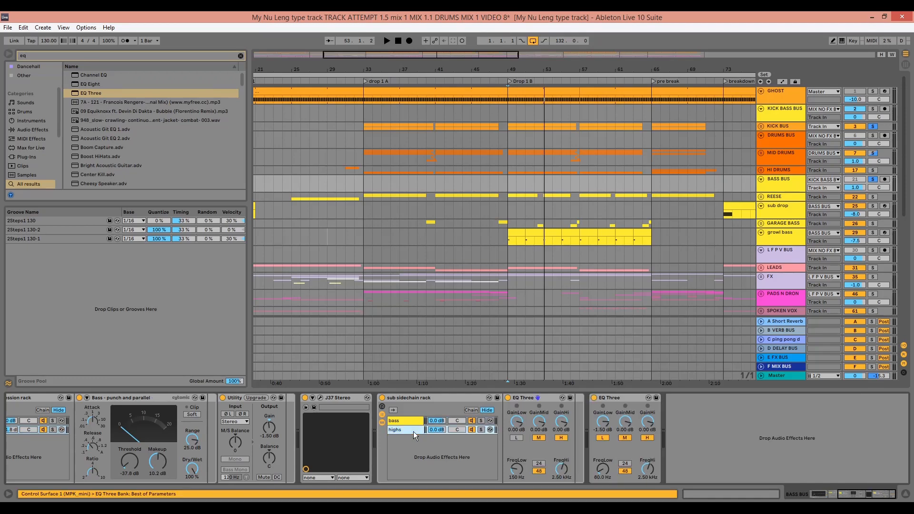
pyautogui.click(413, 417)
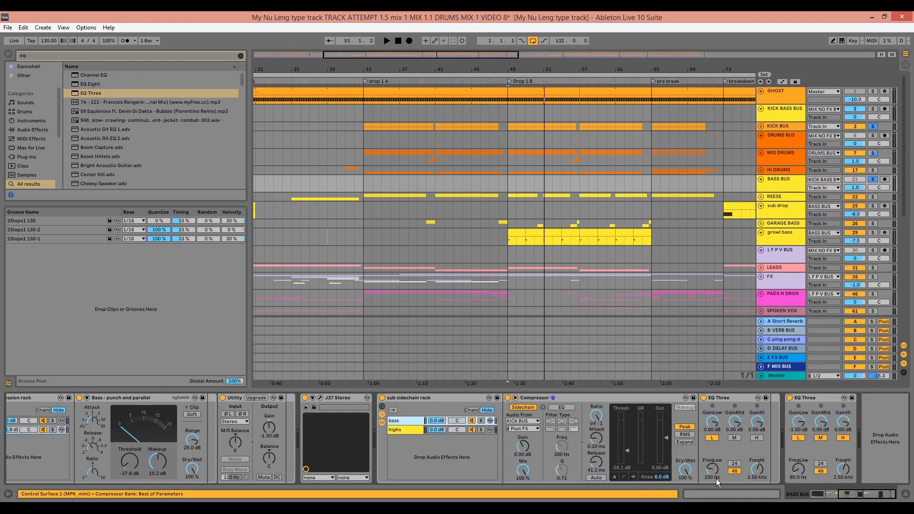
pyautogui.press('space')
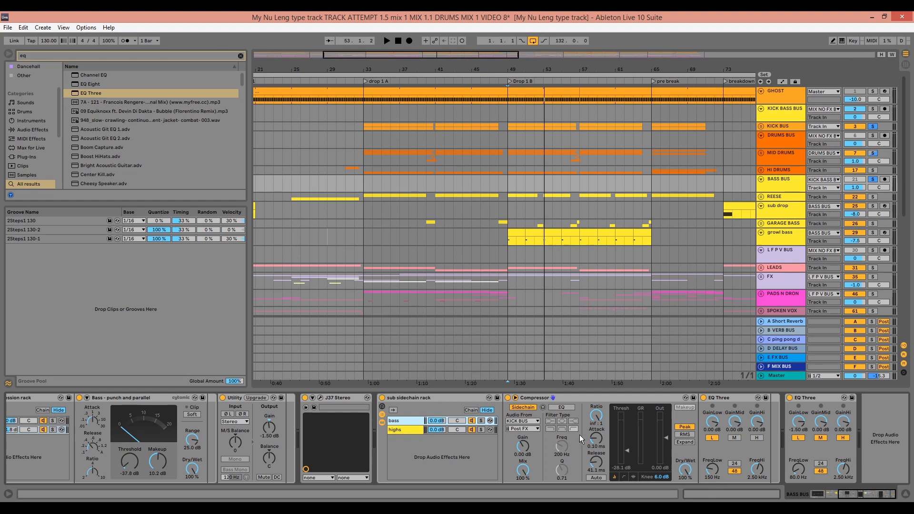
pyautogui.click(410, 432)
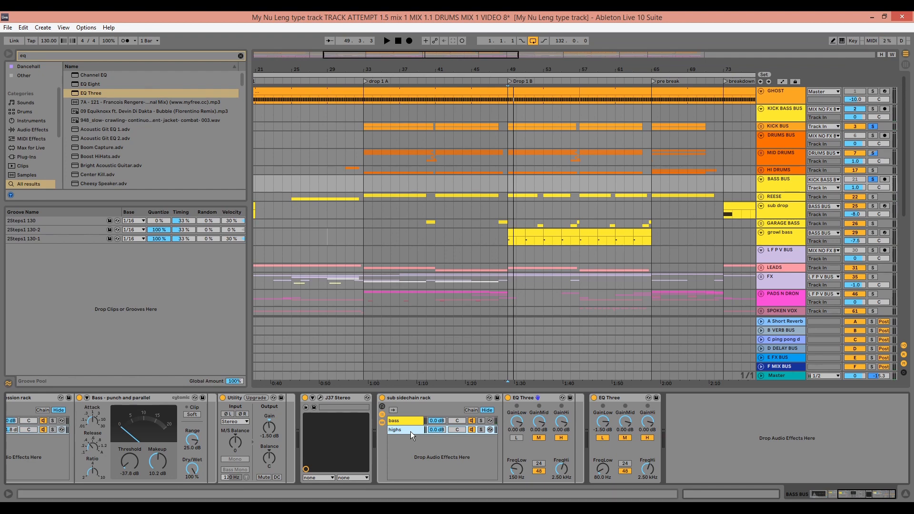
# Show the sub sidechain rack's bass chain and watch its Compressor's gain reduction while playing from Drop 1 B
pyautogui.click(410, 422)
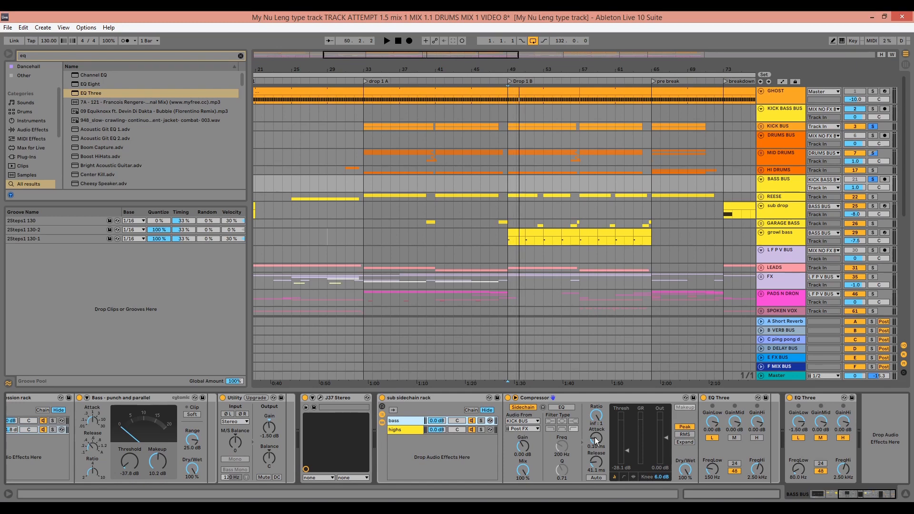
pyautogui.press('space')
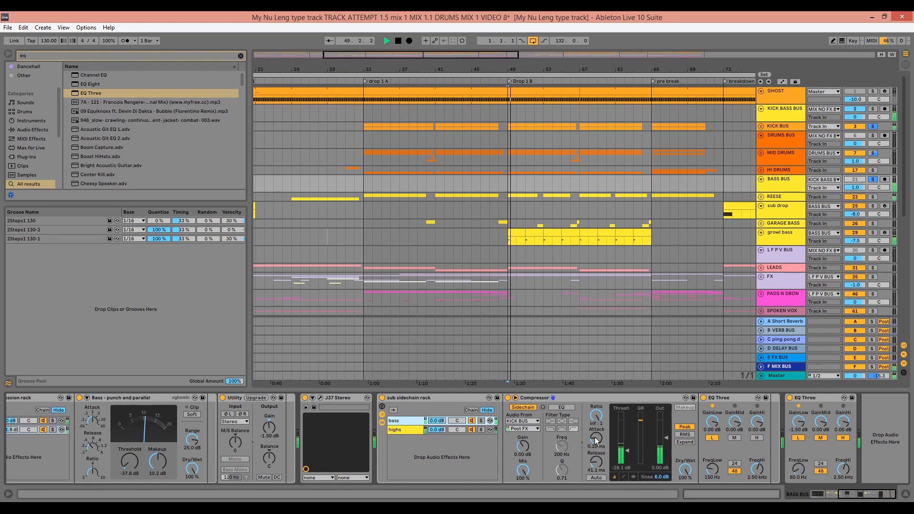
pyautogui.press('space')
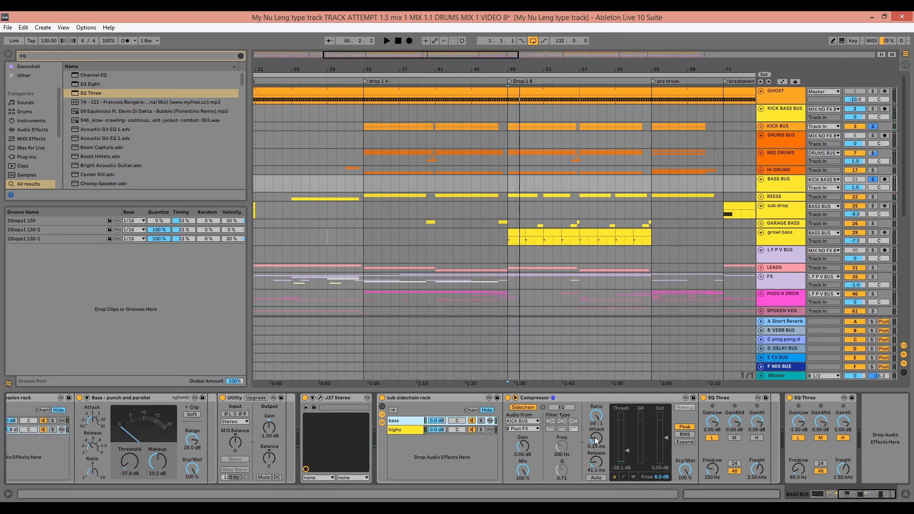
# Play Drop 1 B while watching the BASS BUS's sidechain Compressor, and unfold the KICK BUS to show the lo kick track's devices
pyautogui.press('space')
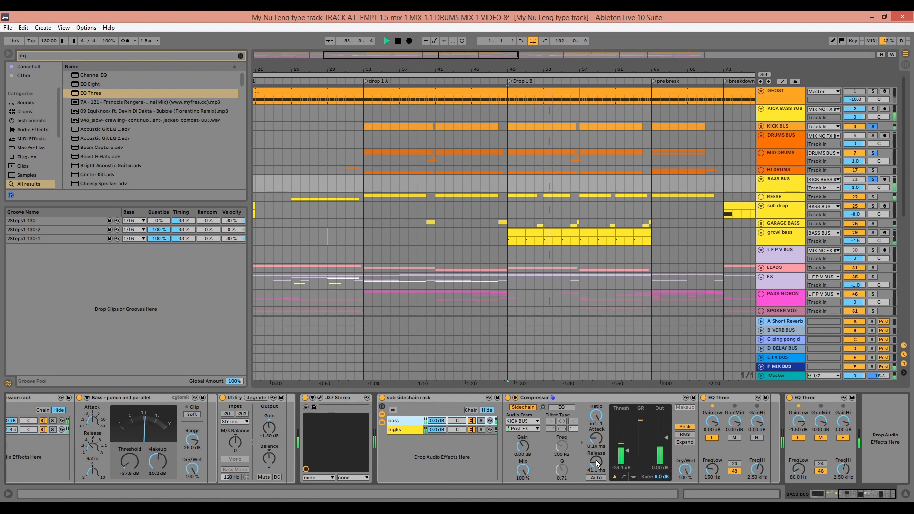
pyautogui.press('space')
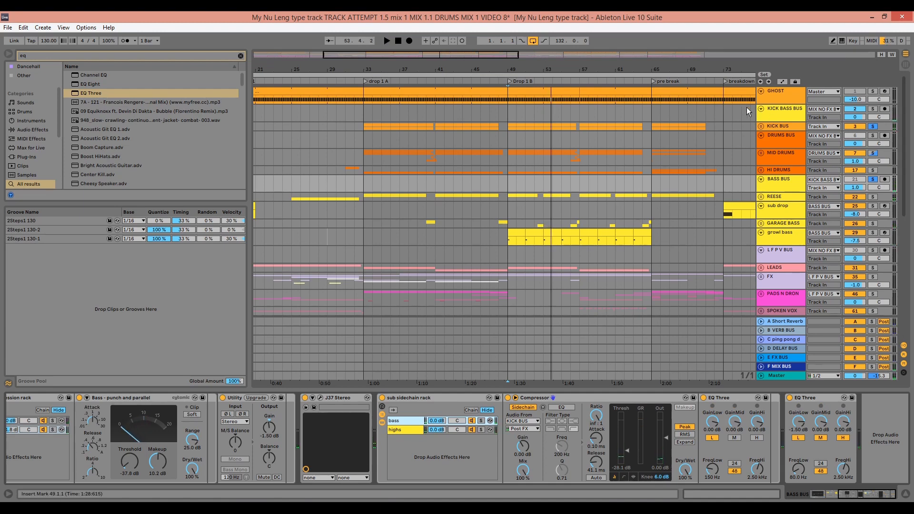
pyautogui.click(761, 127)
pyautogui.click(529, 159)
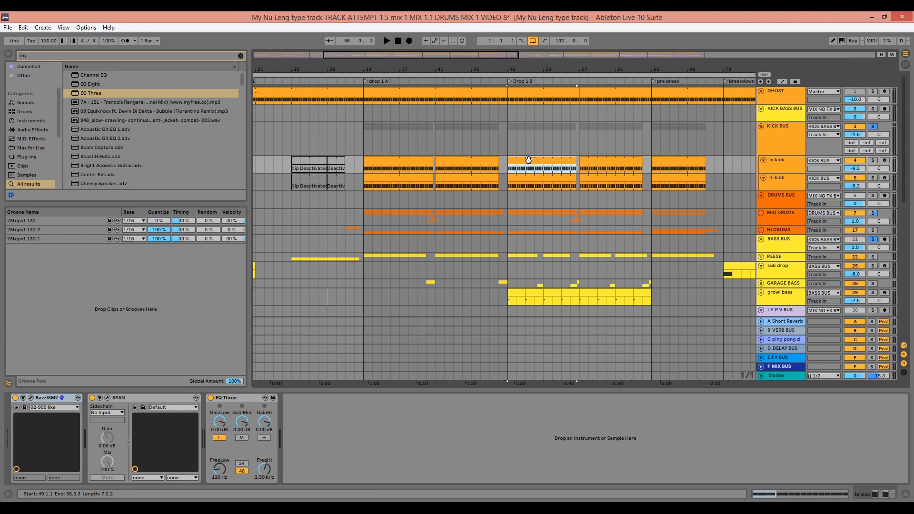
# Solo the KICK BASS BUS and play it from Drop 1 B
pyautogui.click(773, 116)
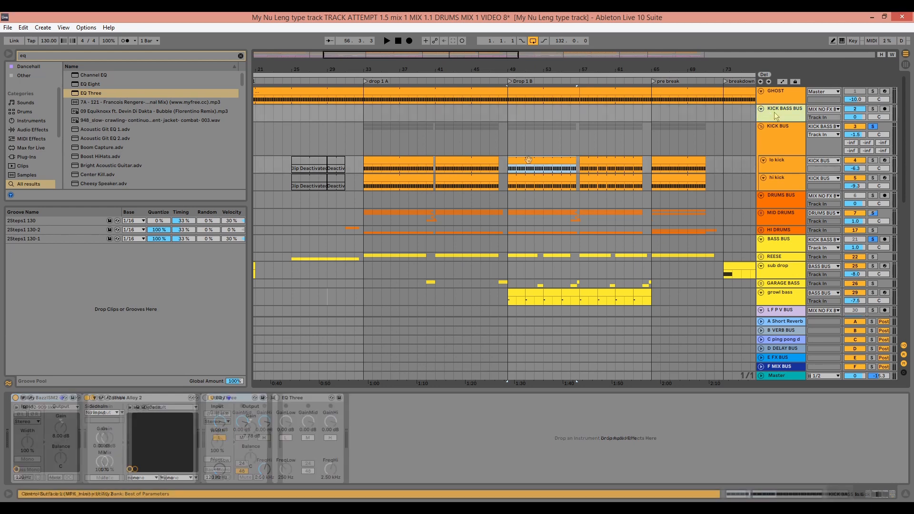
pyautogui.click(876, 110)
pyautogui.click(508, 115)
pyautogui.press('space')
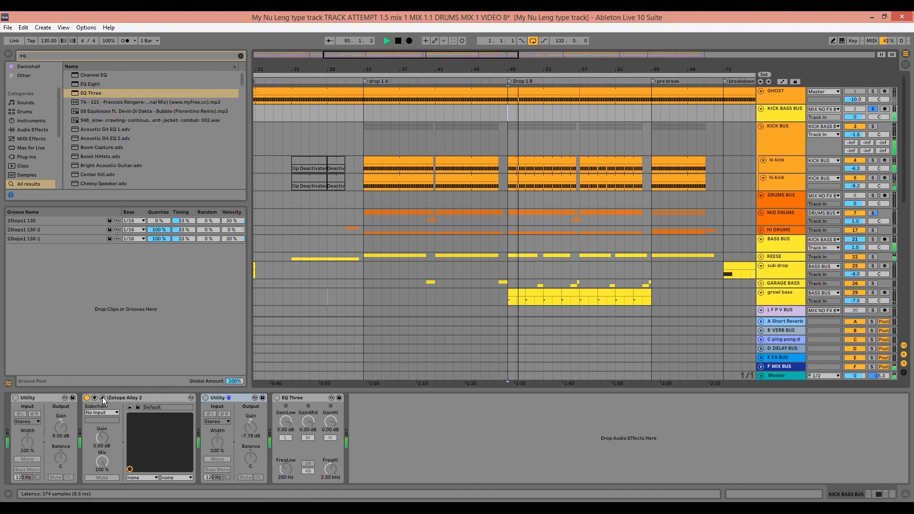
# Inspect the low band of the Dynamics 1 multiband compressor in the KICK BASS BUS's iZotope Alloy 2 during playback, and close its window
pyautogui.click(102, 397)
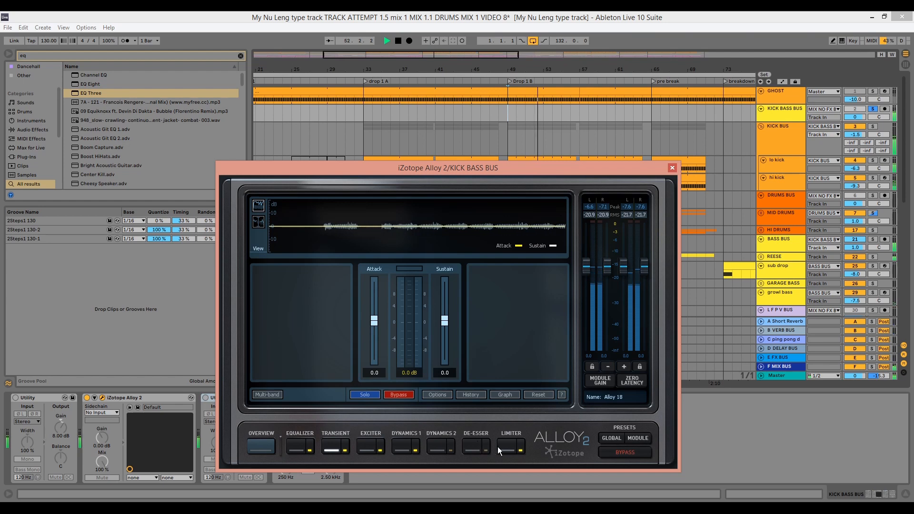
pyautogui.click(401, 450)
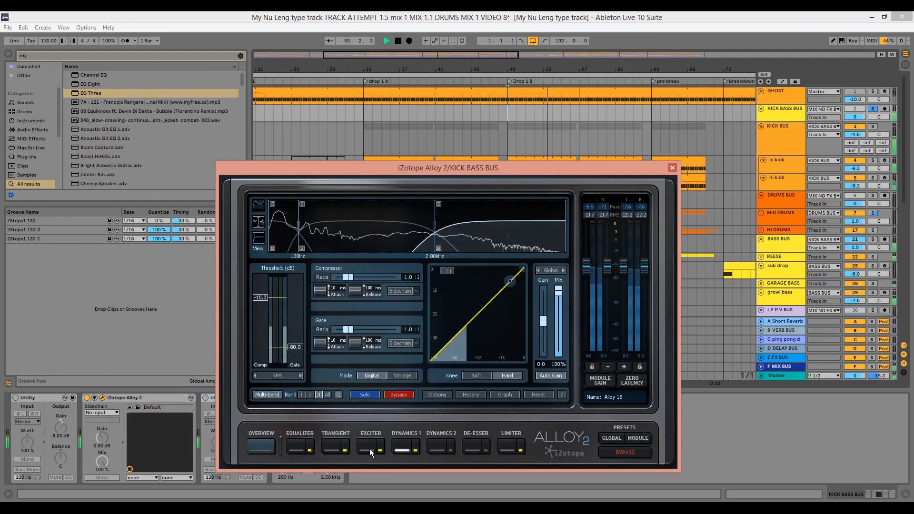
pyautogui.click(287, 236)
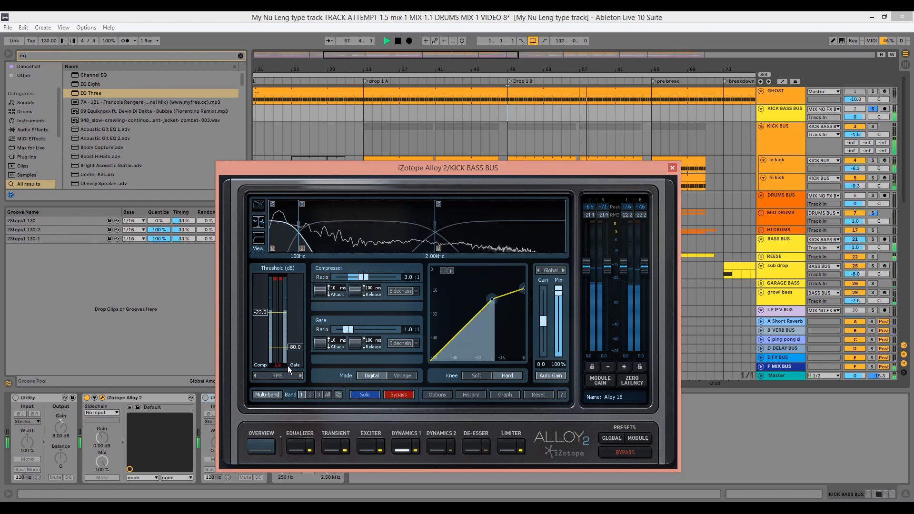
pyautogui.press('space')
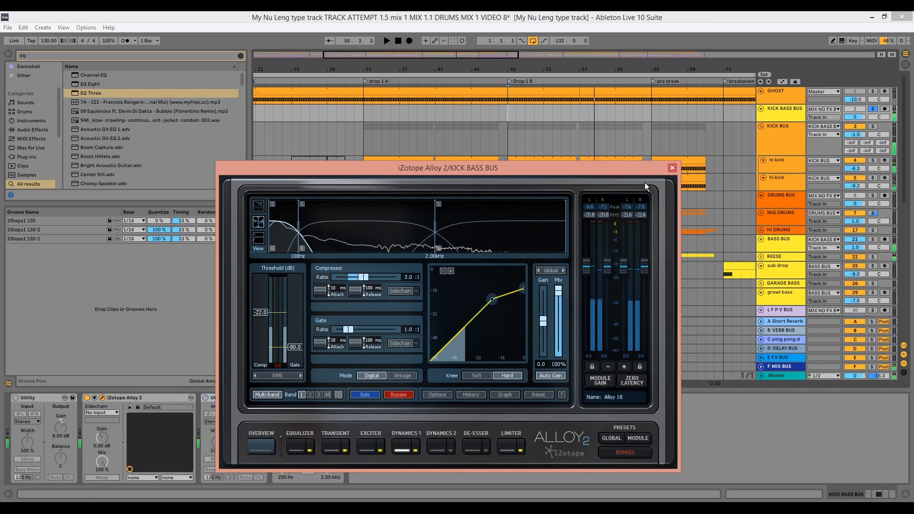
pyautogui.click(674, 170)
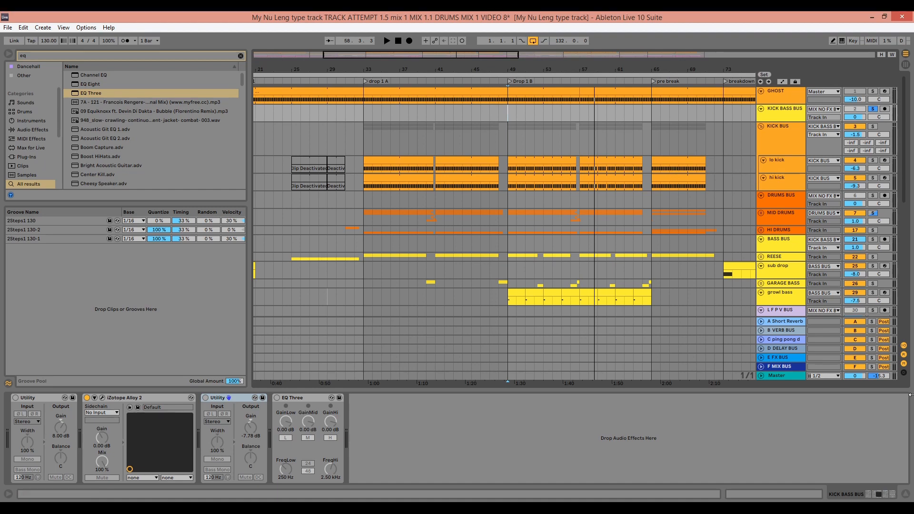
# Audition only the Master's lows with EQ Three at 80 Hz, mids and highs off, and bypass the EQ again
pyautogui.click(781, 376)
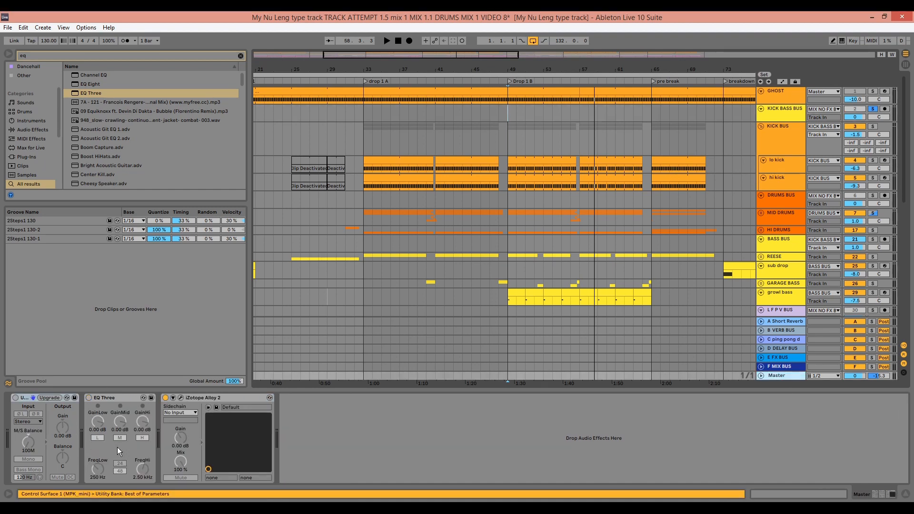
pyautogui.click(89, 398)
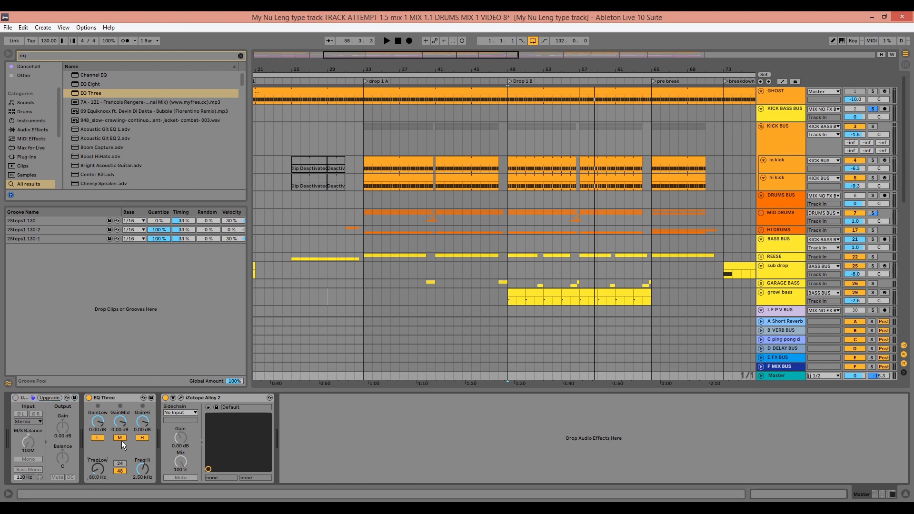
pyautogui.press('space')
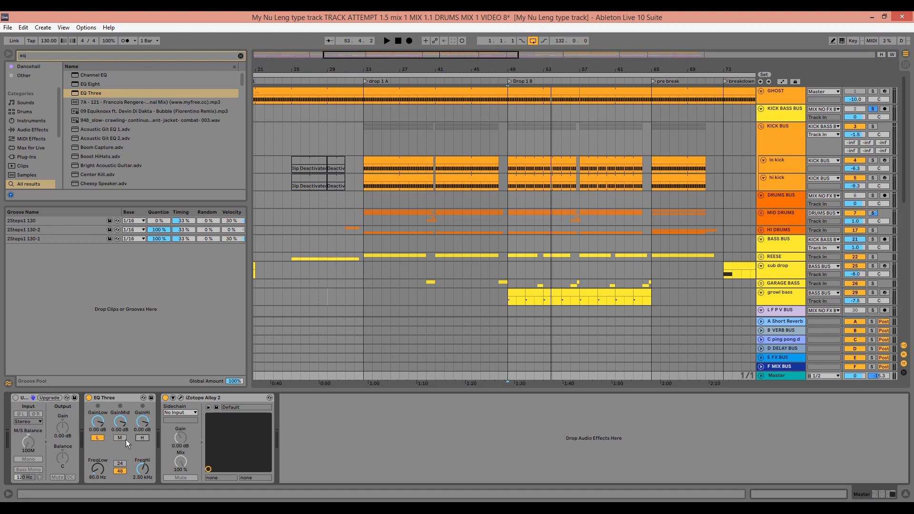
pyautogui.click(89, 398)
# Solo the BASS BUS, play it from Drop 1 B and enlarge its track
pyautogui.click(874, 239)
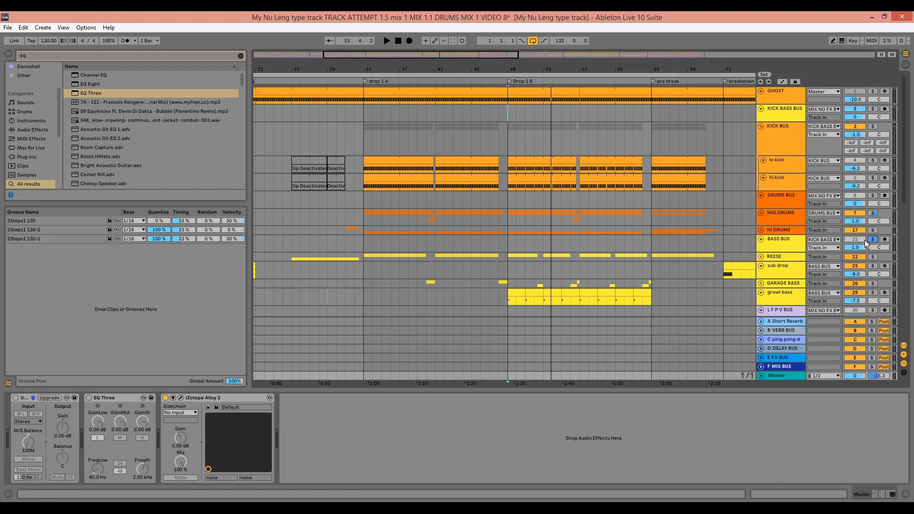
pyautogui.press('space')
pyautogui.moveTo(786, 260); pyautogui.dragTo(789, 268)
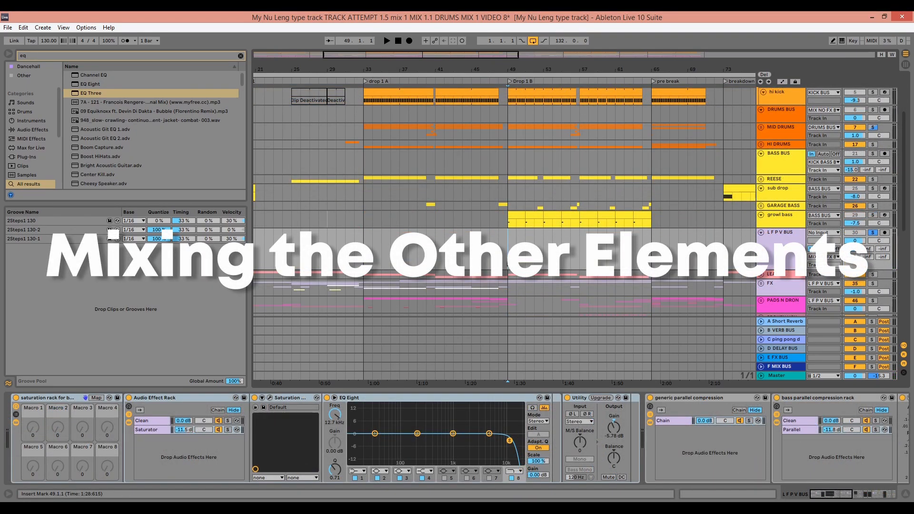
# Compare the device chains of the DRUMS BUS and the L F P V BUS
pyautogui.scroll(3, 786, 188)
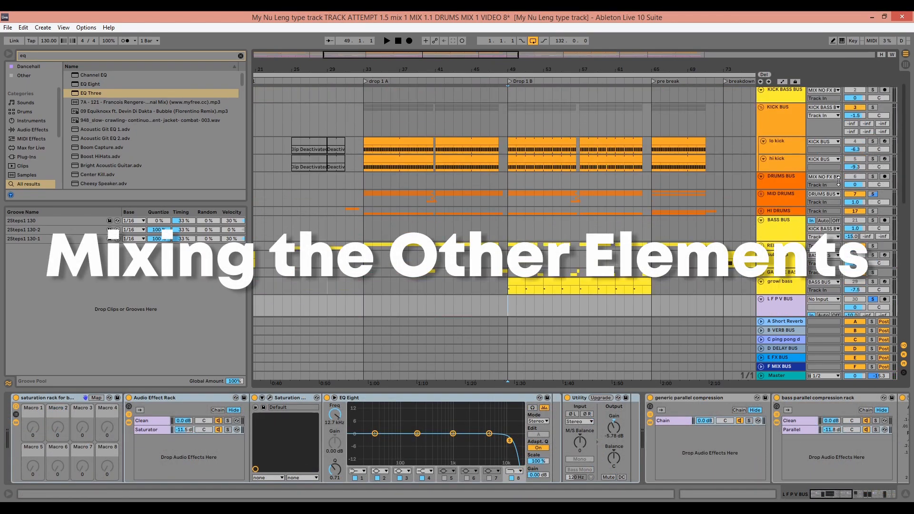
pyautogui.click(781, 185)
pyautogui.scroll(-4, 780, 190)
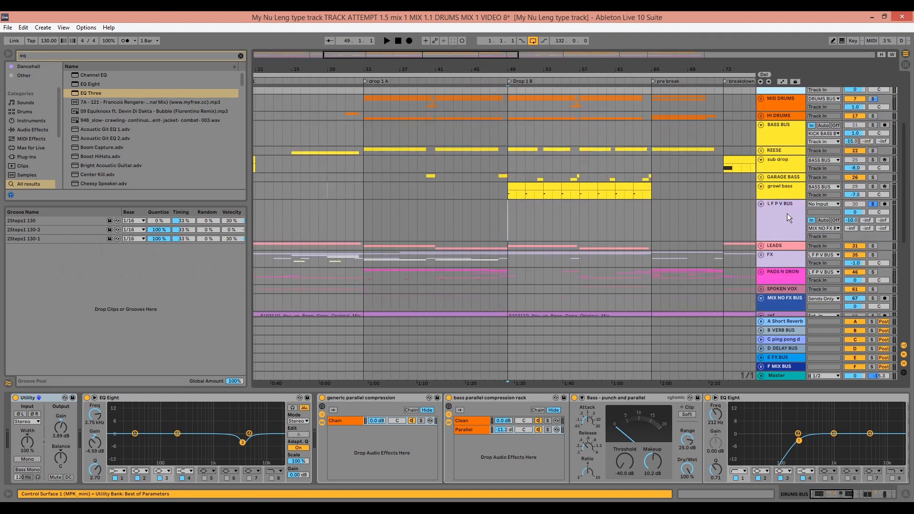
pyautogui.click(787, 213)
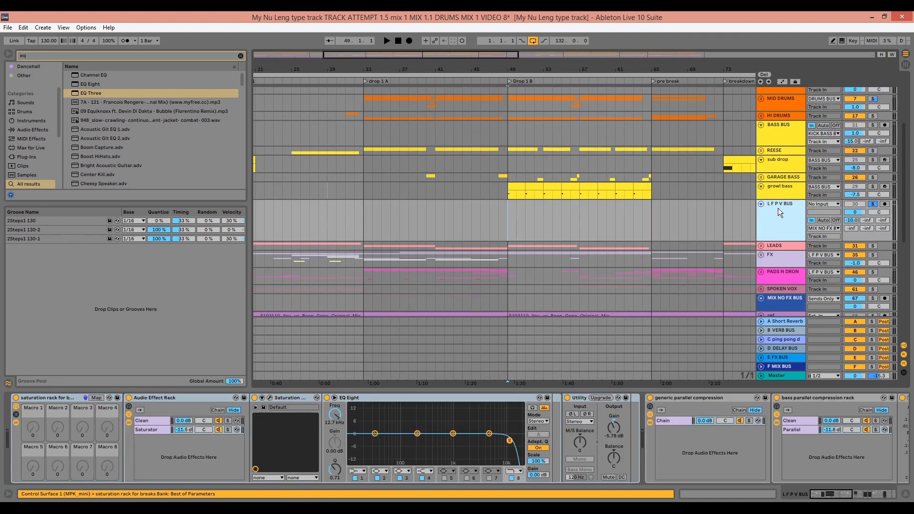
# Unfold the LEADS group and check the devices on organ lead 1, organ lead break and the LEADS bus
pyautogui.click(762, 246)
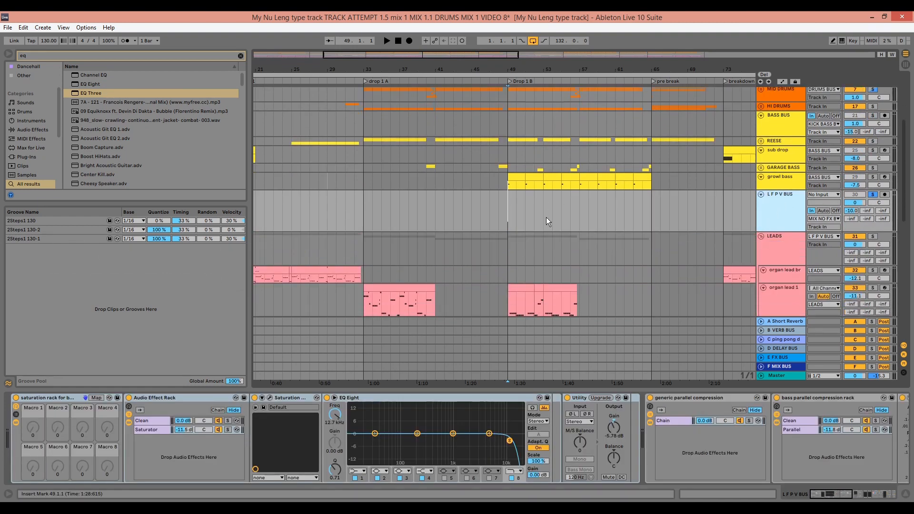
pyautogui.scroll(-2, 543, 233)
pyautogui.click(530, 245)
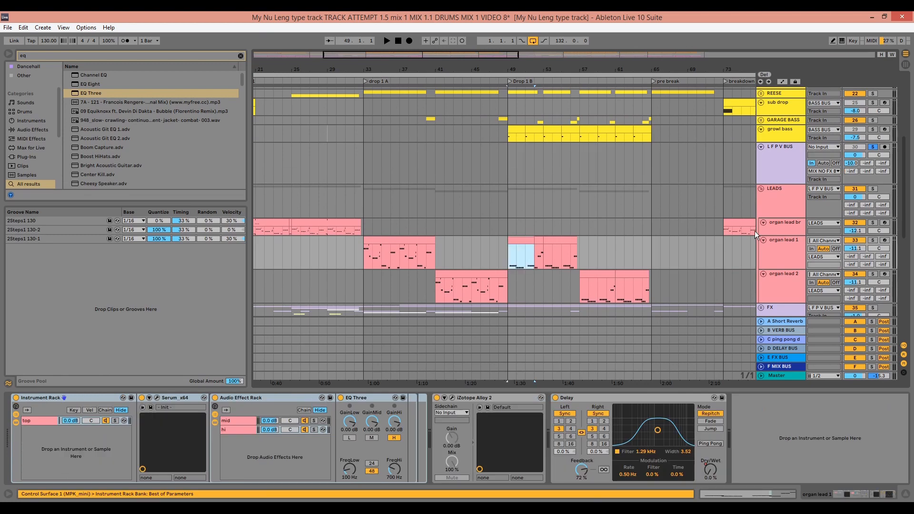
pyautogui.click(784, 224)
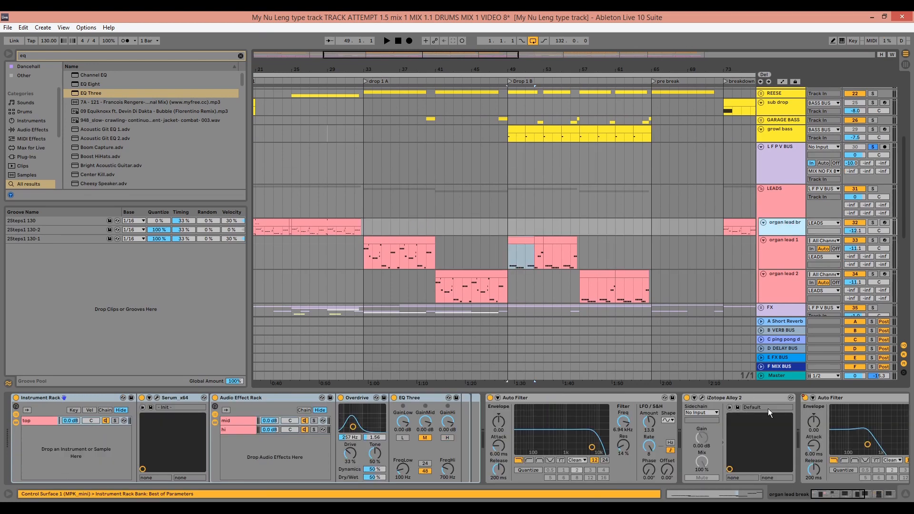
pyautogui.click(781, 210)
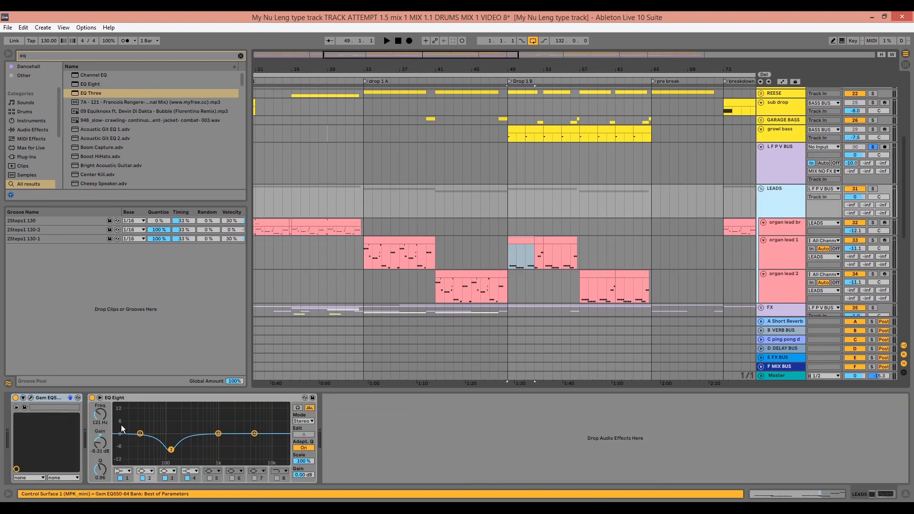
# Compare the LEADS with the Gem EQ550's high band off and on from Drop 1 B, soloed and in the mix, and close the plugin
pyautogui.click(30, 397)
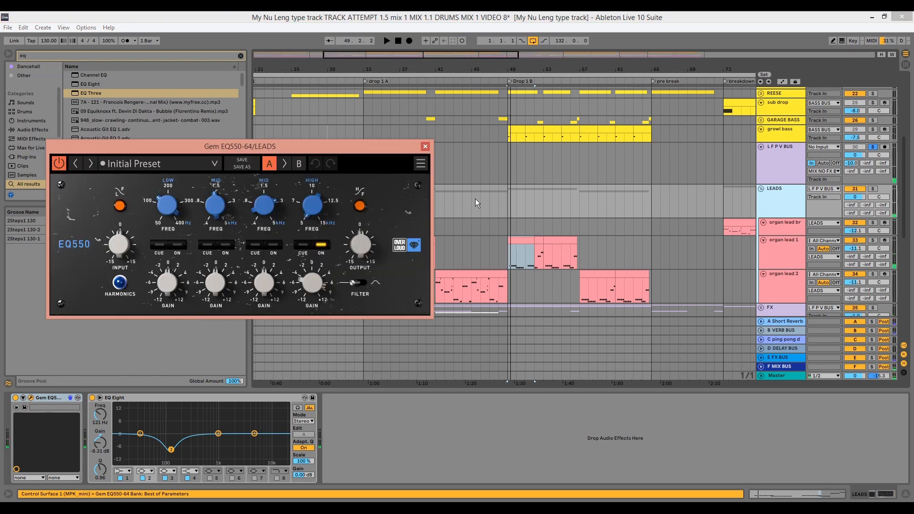
pyautogui.click(873, 189)
pyautogui.press('space')
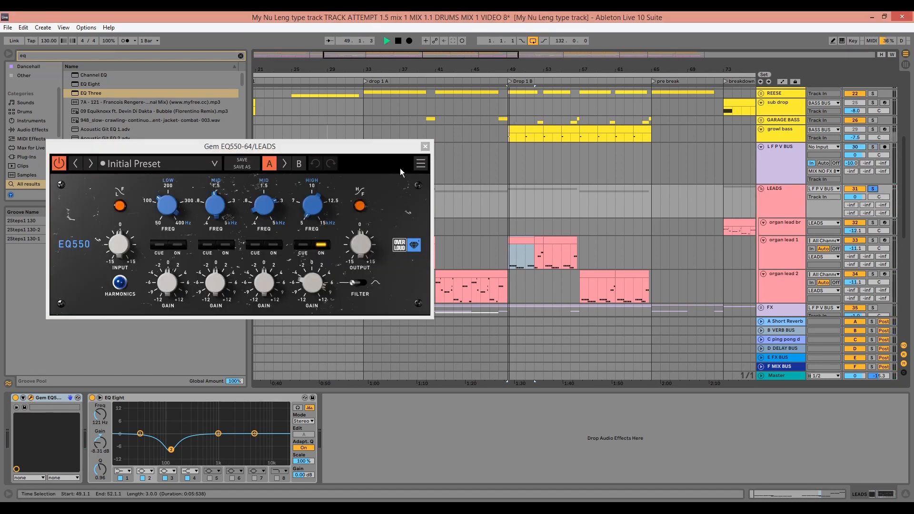
pyautogui.click(321, 244)
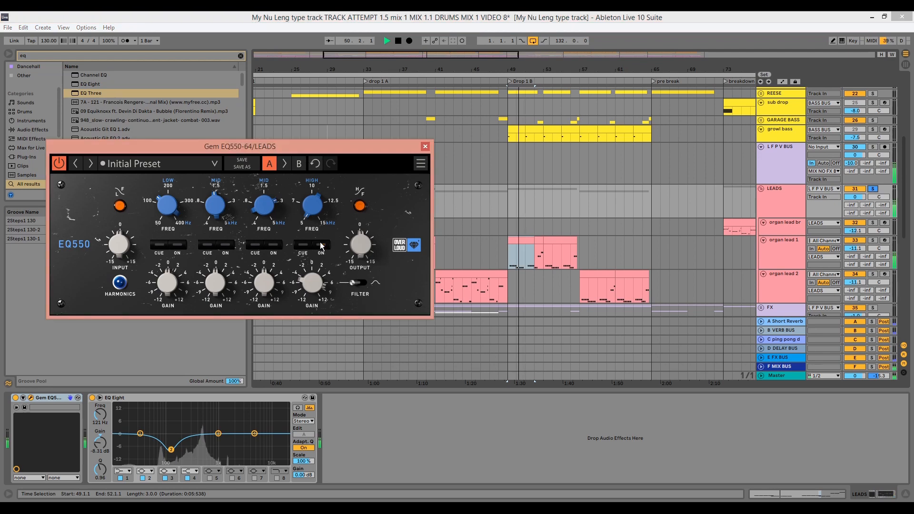
pyautogui.click(873, 189)
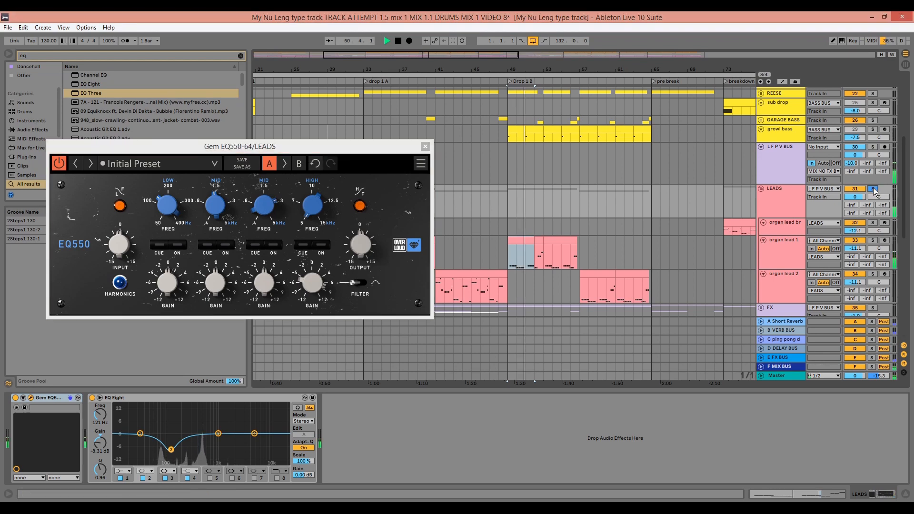
pyautogui.click(321, 245)
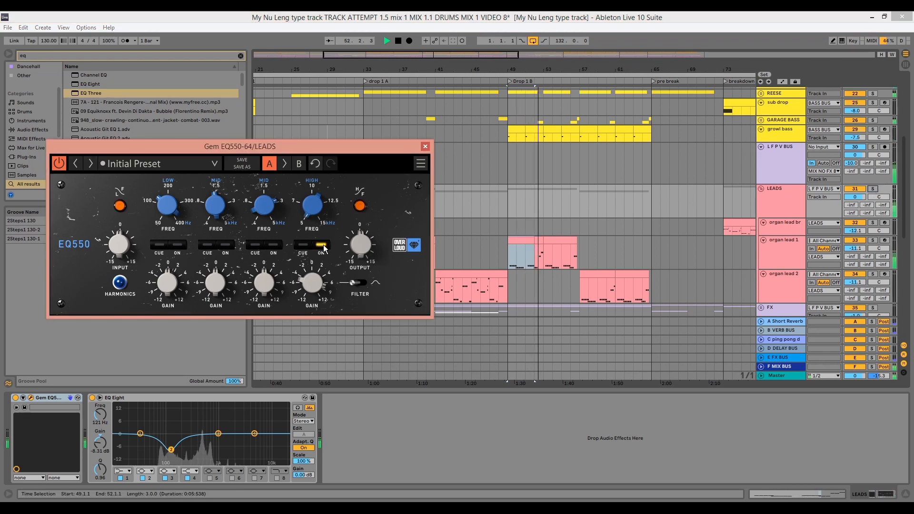
pyautogui.press('space')
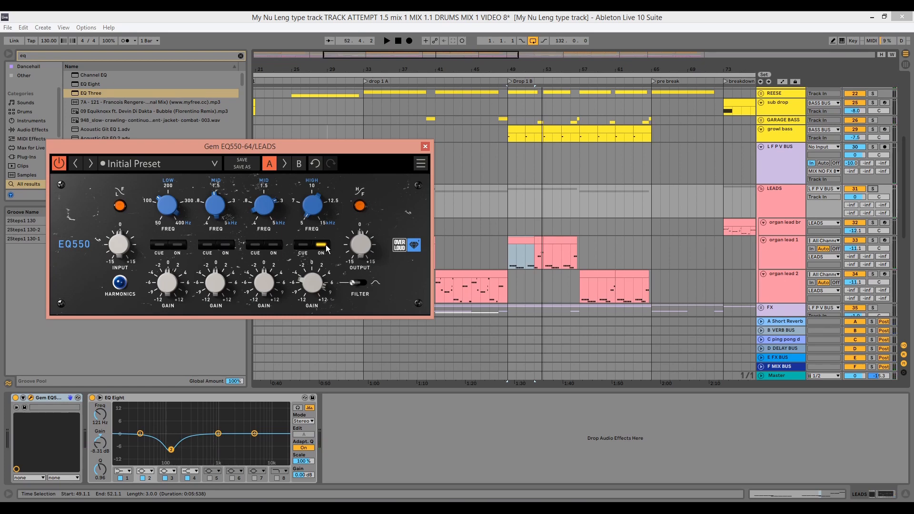
pyautogui.click(425, 147)
# Look through the tracks routed into the L F P V BUS and check the bus's device chain
pyautogui.scroll(-5, 596, 233)
pyautogui.scroll(-3, 628, 232)
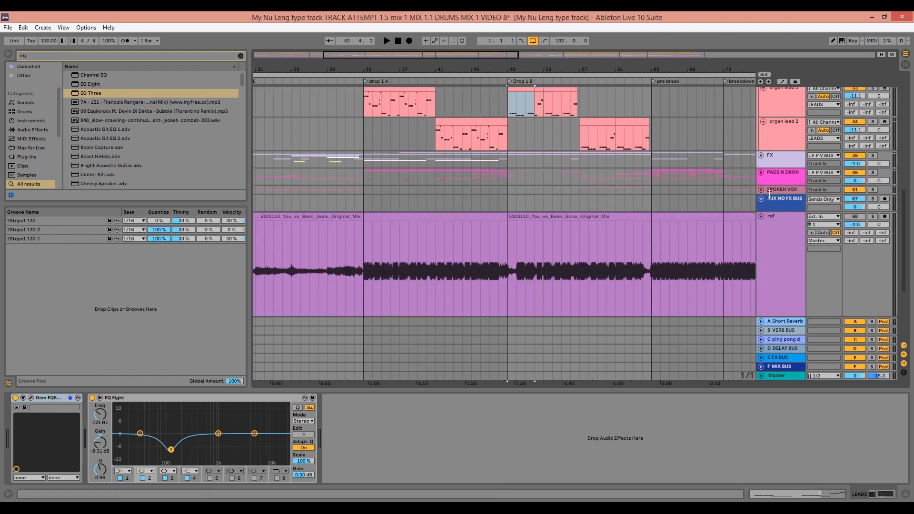
pyautogui.scroll(8, 763, 190)
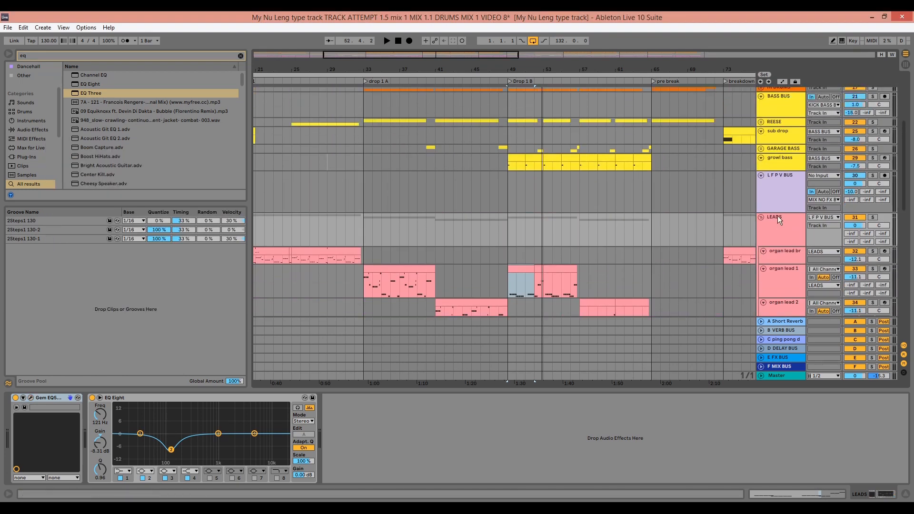
pyautogui.click(778, 209)
pyautogui.moveTo(841, 495)
pyautogui.mouseDown()
pyautogui.moveTo(879, 493)
pyautogui.moveTo(846, 495)
pyautogui.mouseUp()
# Inspect the J37 Stereo tape plugin on SPOKEN VOX while playing the soloed vox build in breakdown 2, and close its window
pyautogui.scroll(-6, 450, 218)
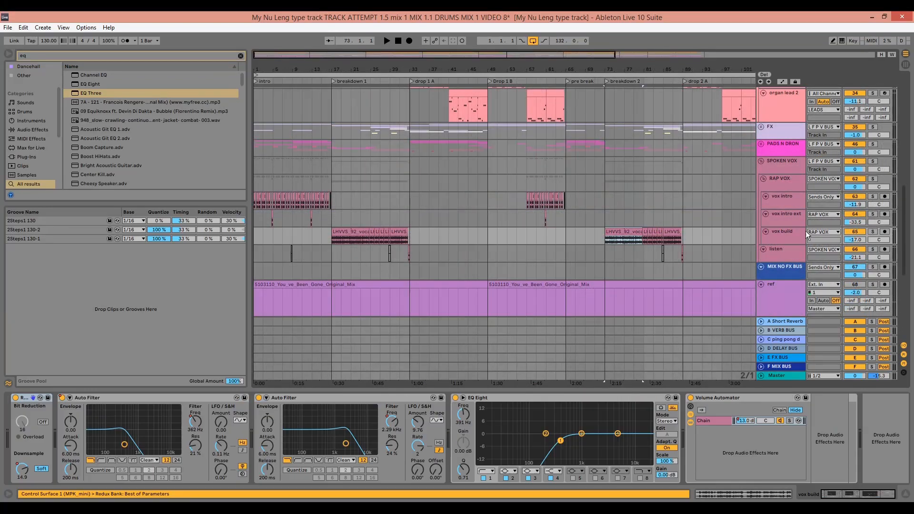
pyautogui.click(791, 164)
pyautogui.click(30, 398)
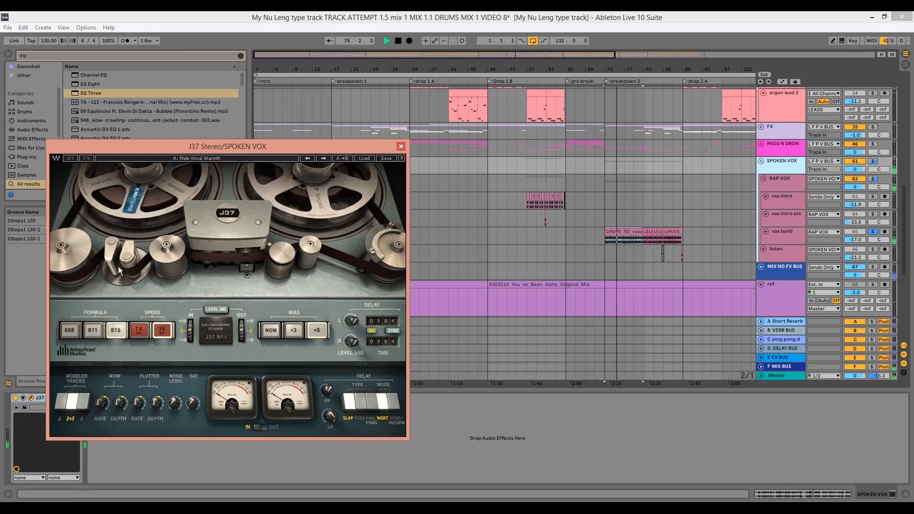
pyautogui.press('space')
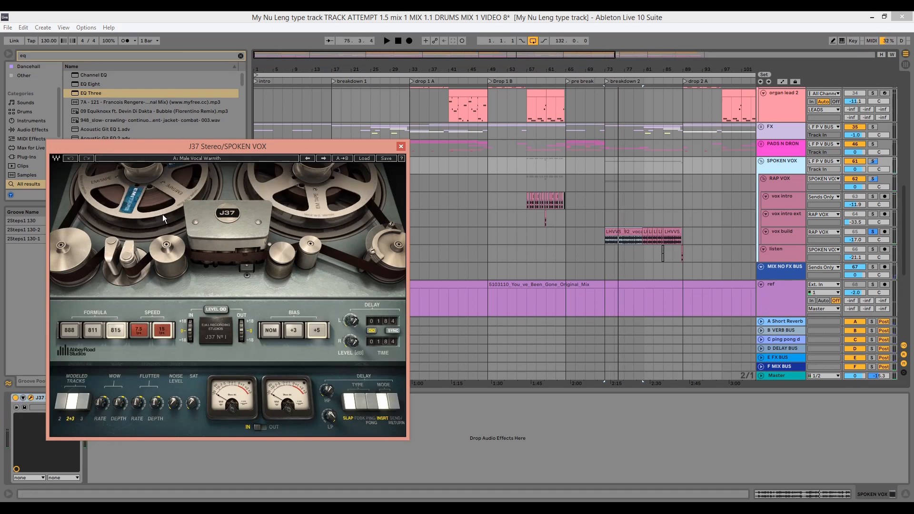
pyautogui.click(402, 147)
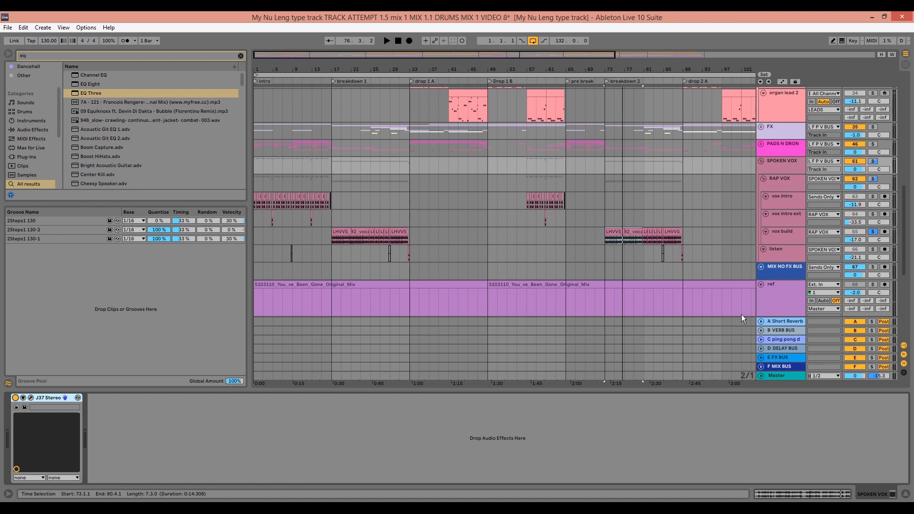
# Check the sidechained Compressor on E FX BUS and take the vox build track out of solo
pyautogui.click(776, 361)
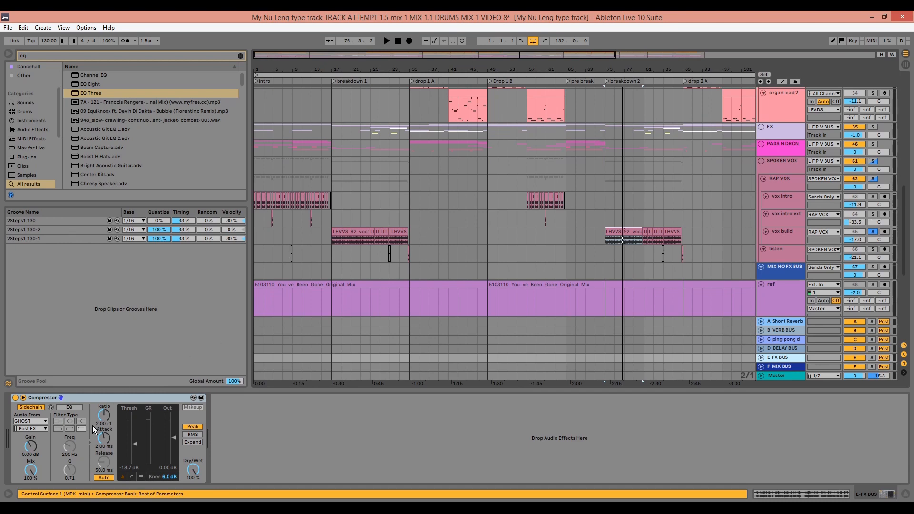
pyautogui.scroll(3, 696, 251)
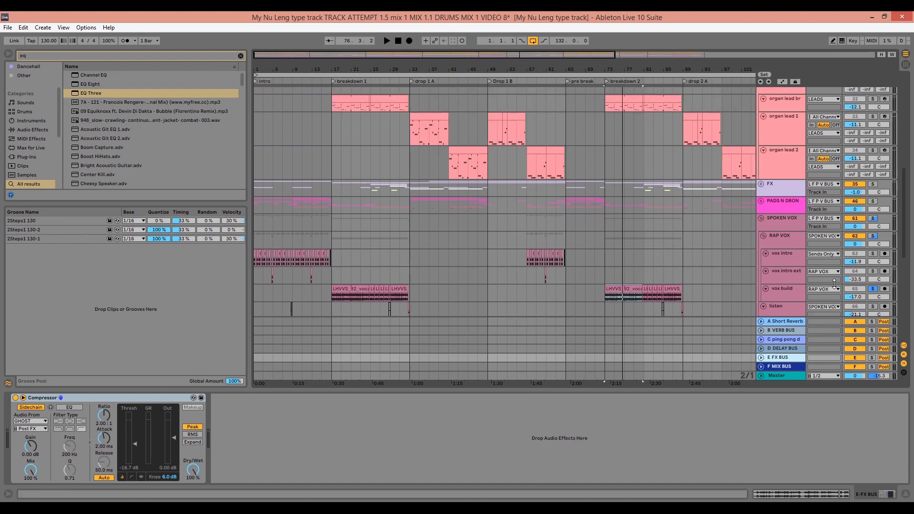
pyautogui.click(873, 290)
pyautogui.scroll(5, 474, 207)
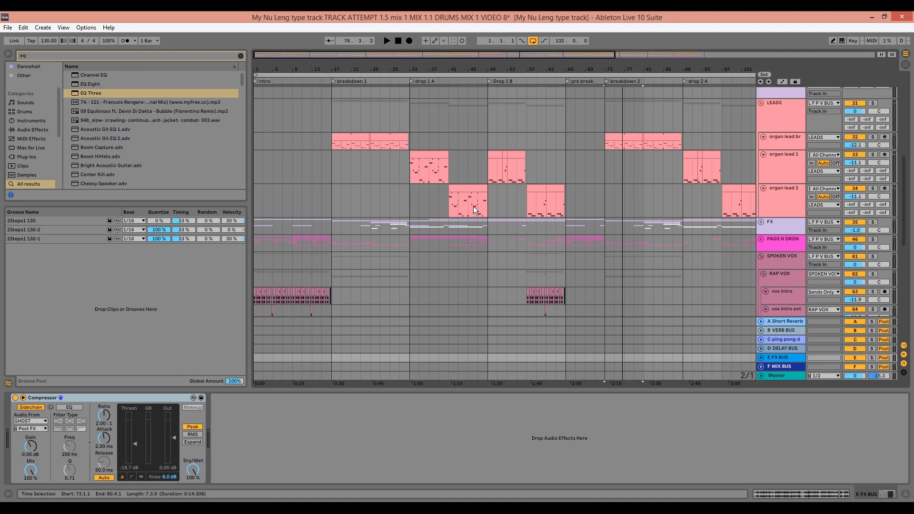
# Play the full mix from drop 1 A and watch the gain reduction of the sidechained Compressor on E FX BUS
pyautogui.click(412, 159)
pyautogui.press('space')
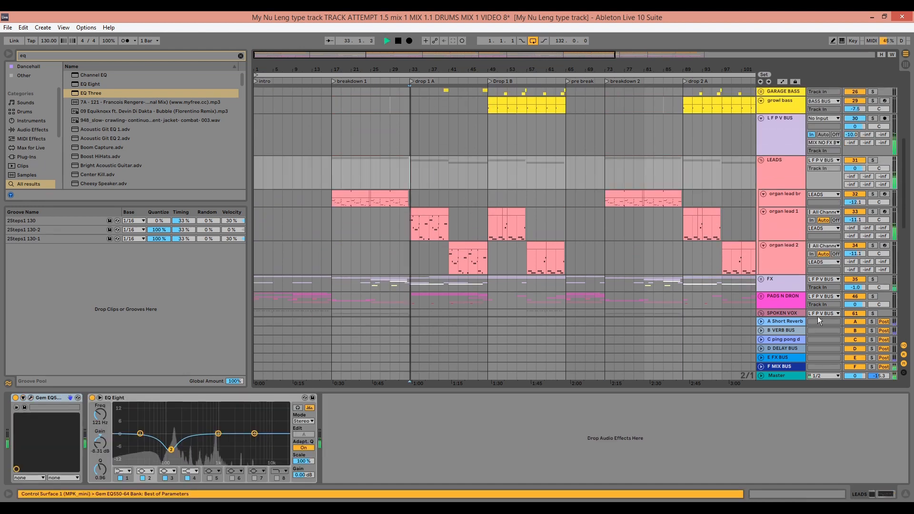
pyautogui.click(793, 357)
pyautogui.press('space')
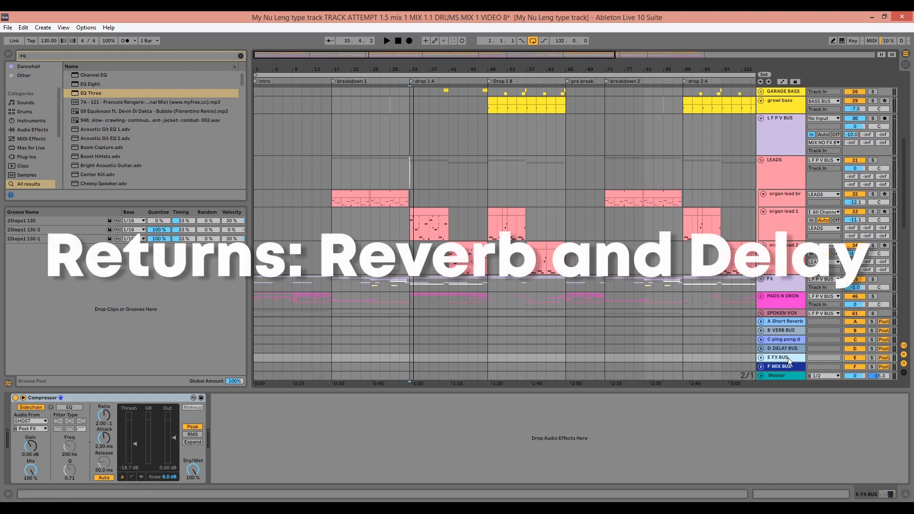
pyautogui.press('space')
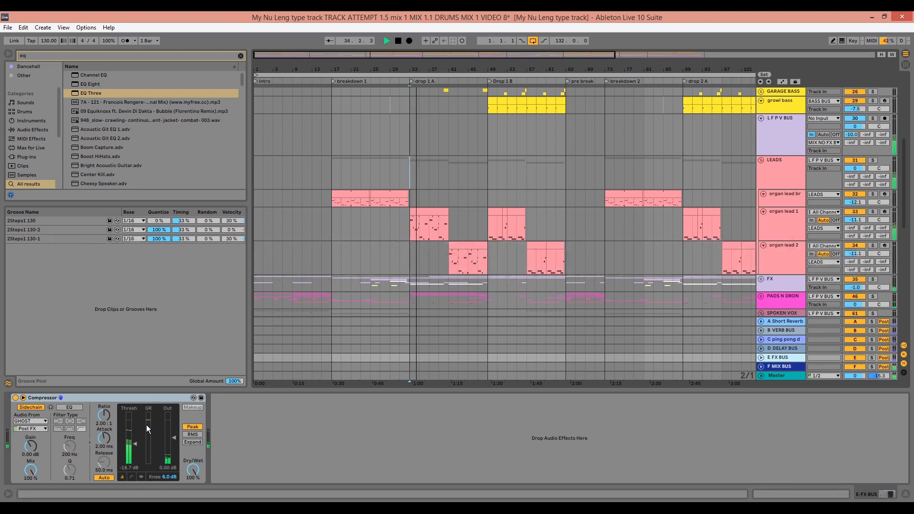
# Find the MIX NO FX BUS track and continue playing drop 1 A while monitoring the E FX BUS Compressor
pyautogui.scroll(-1, 910, 140)
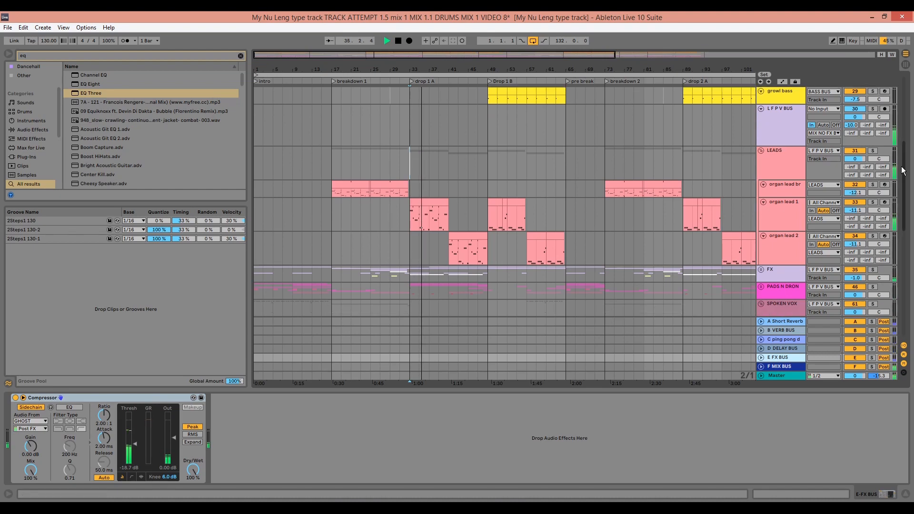
pyautogui.moveTo(904, 170); pyautogui.dragTo(874, 288)
pyautogui.press('space')
pyautogui.scroll(4, 850, 221)
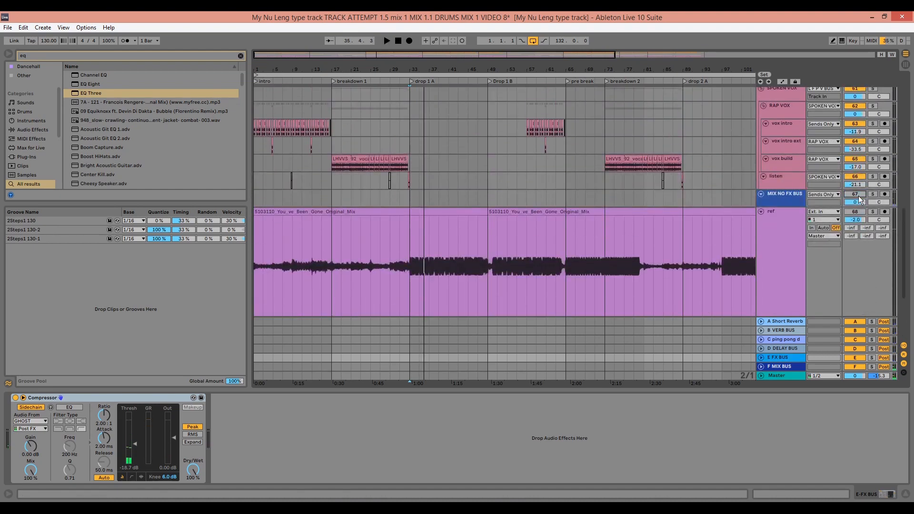
pyautogui.press('space')
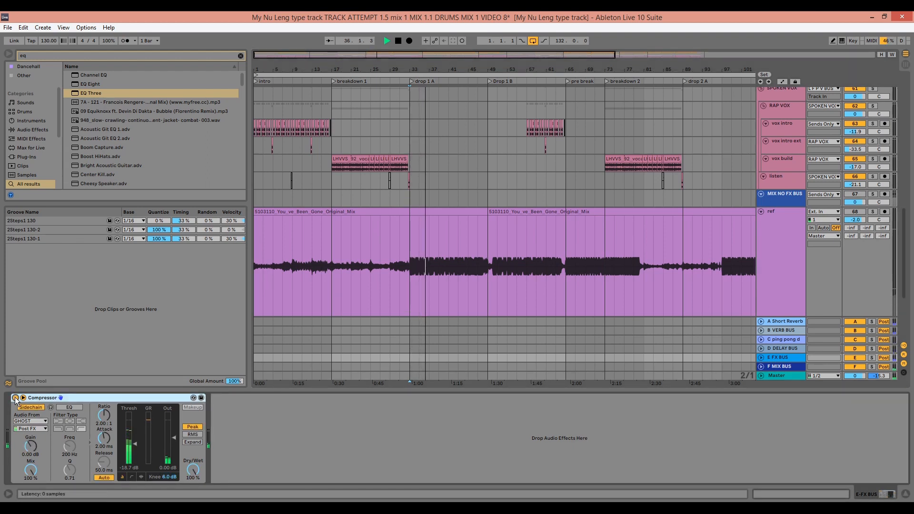
pyautogui.press('space')
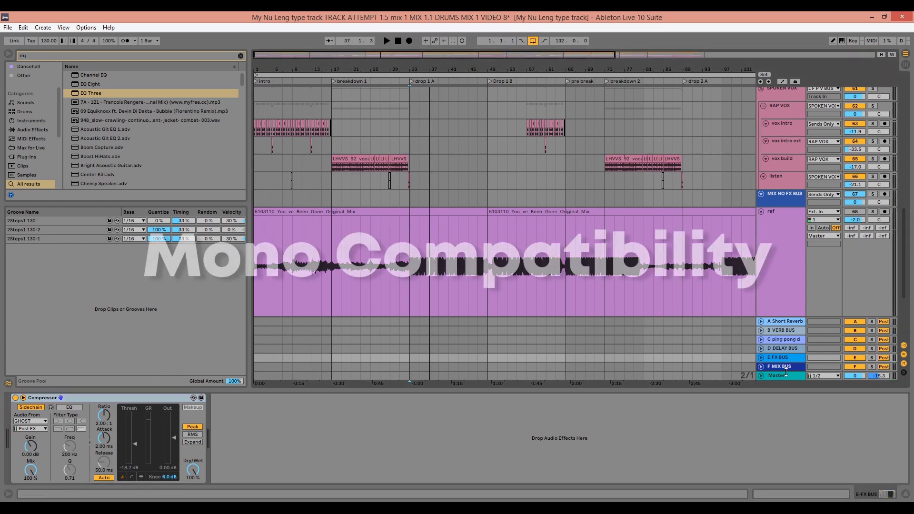
# Move iZotope Alloy 2 from the Master track's device chain to the empty F MIX BUS
pyautogui.click(787, 367)
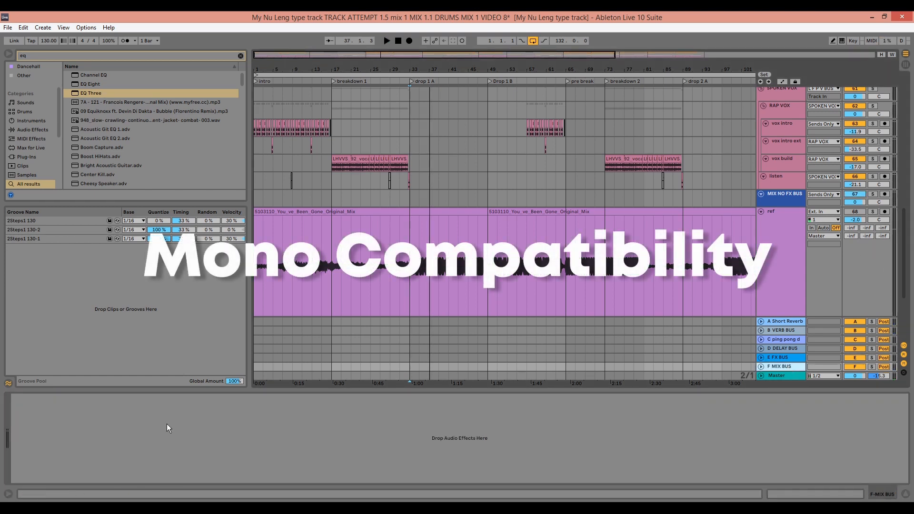
pyautogui.click(788, 378)
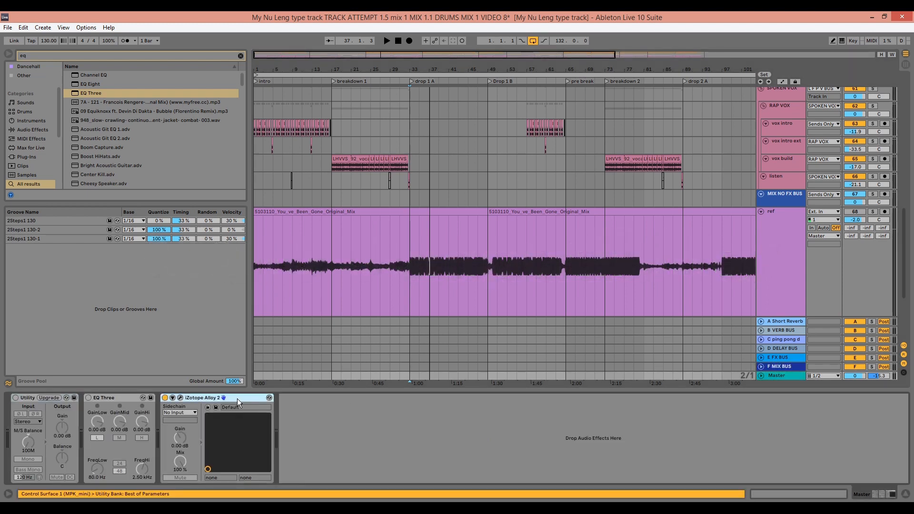
pyautogui.moveTo(238, 399); pyautogui.dragTo(75, 400)
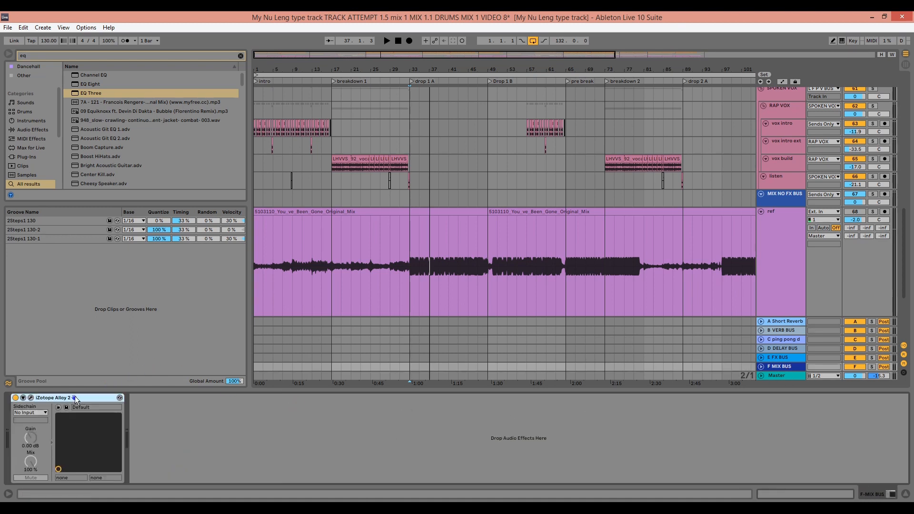
# Inspect the multiband Exciter settings of iZotope Alloy 2 on F MIX BUS, close its window and return to the drum and bass tracks
pyautogui.click(31, 399)
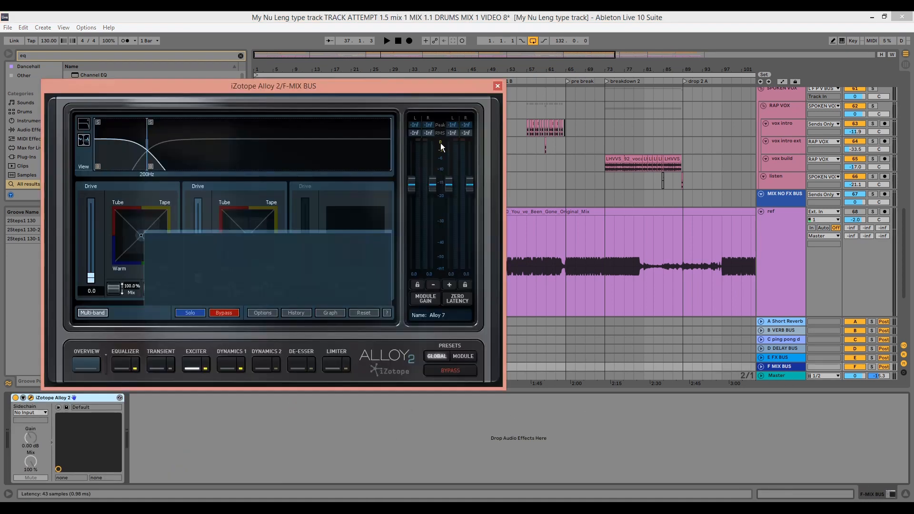
pyautogui.click(374, 300)
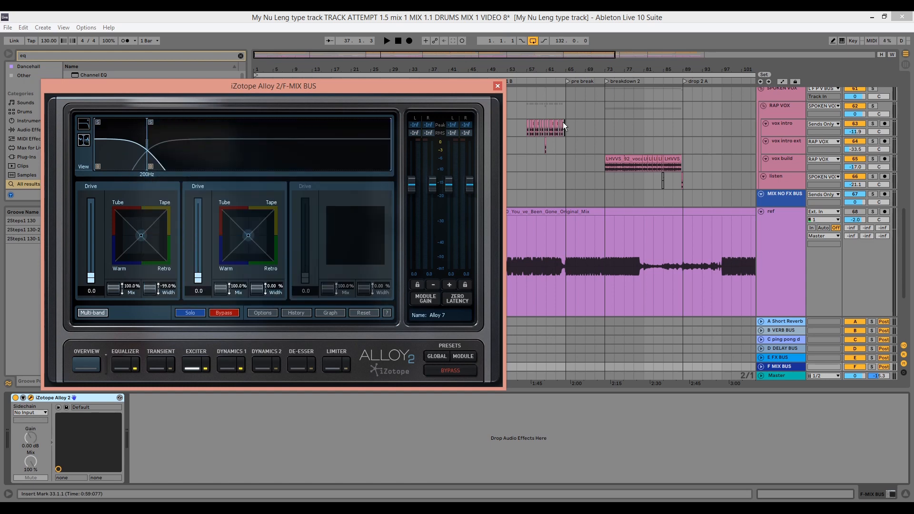
pyautogui.click(497, 87)
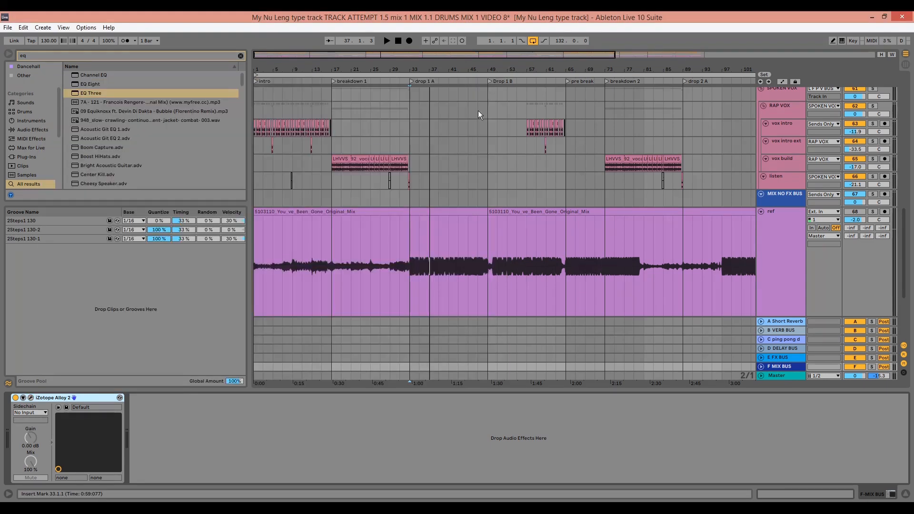
pyautogui.scroll(15, 464, 193)
pyautogui.scroll(10, 460, 203)
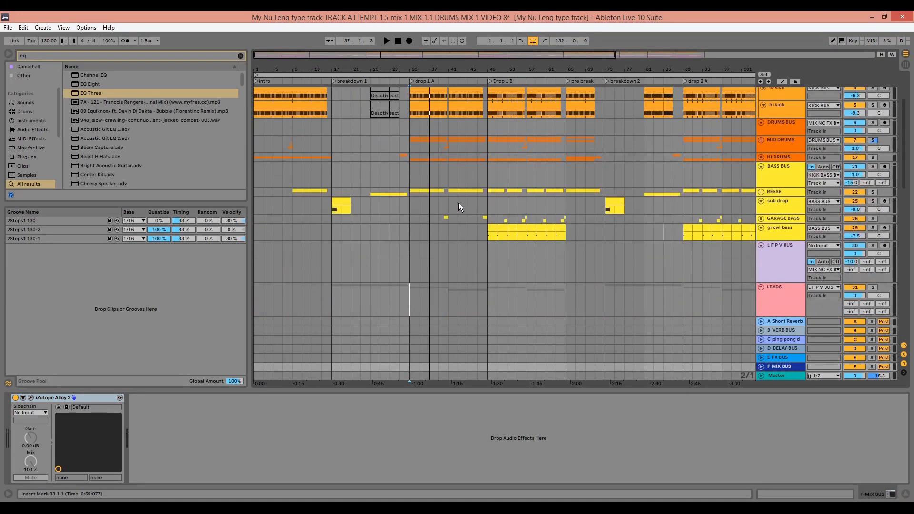